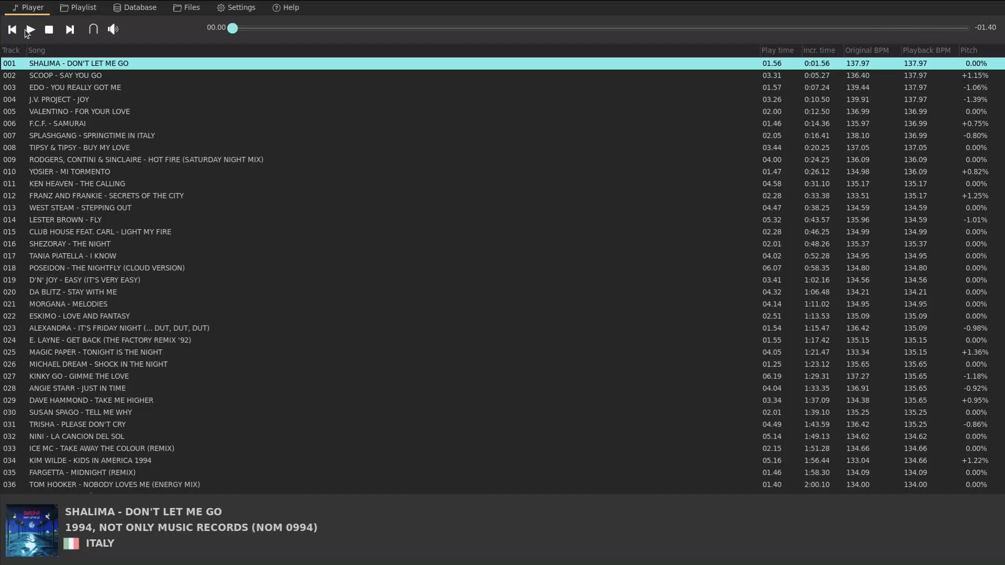
# Play the playlist's first song, jump close to its end to hear the mix into the second song, and stop playback
pyautogui.click(30, 30)
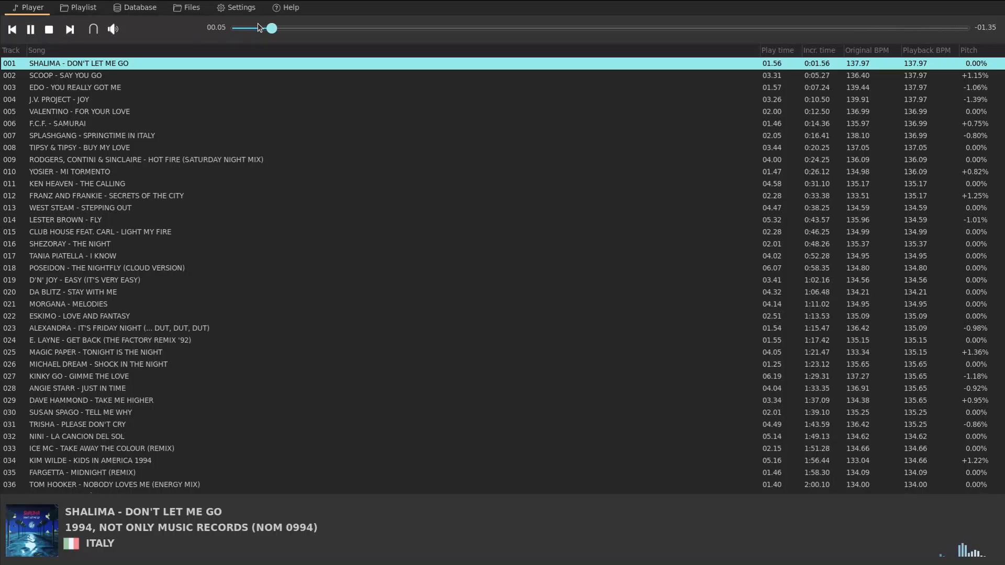
pyautogui.moveTo(274, 32); pyautogui.dragTo(875, 36)
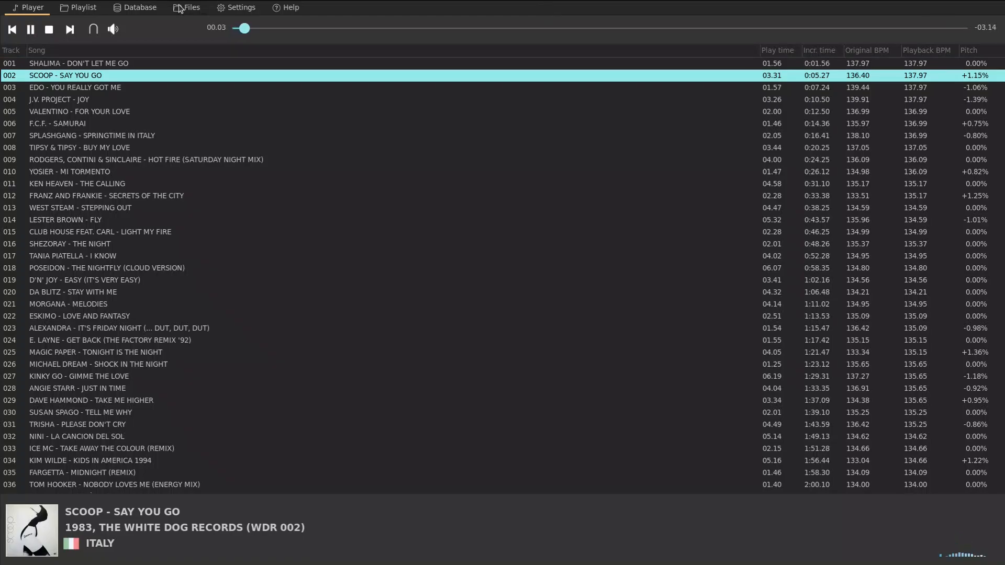
pyautogui.click(50, 33)
# Look over the song database and the playlist generation settings, including playlist length, speed and transitions
pyautogui.click(136, 11)
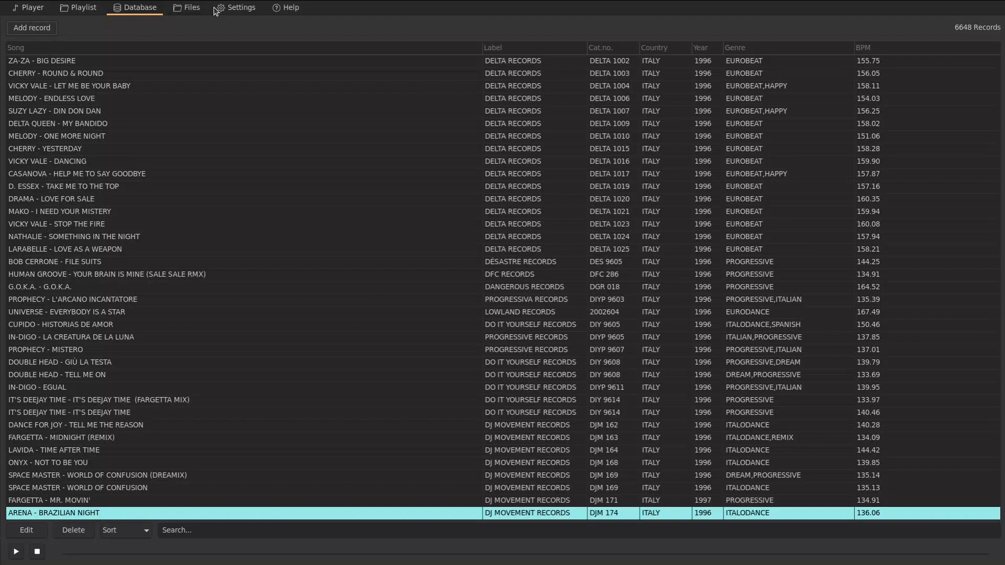
pyautogui.click(234, 9)
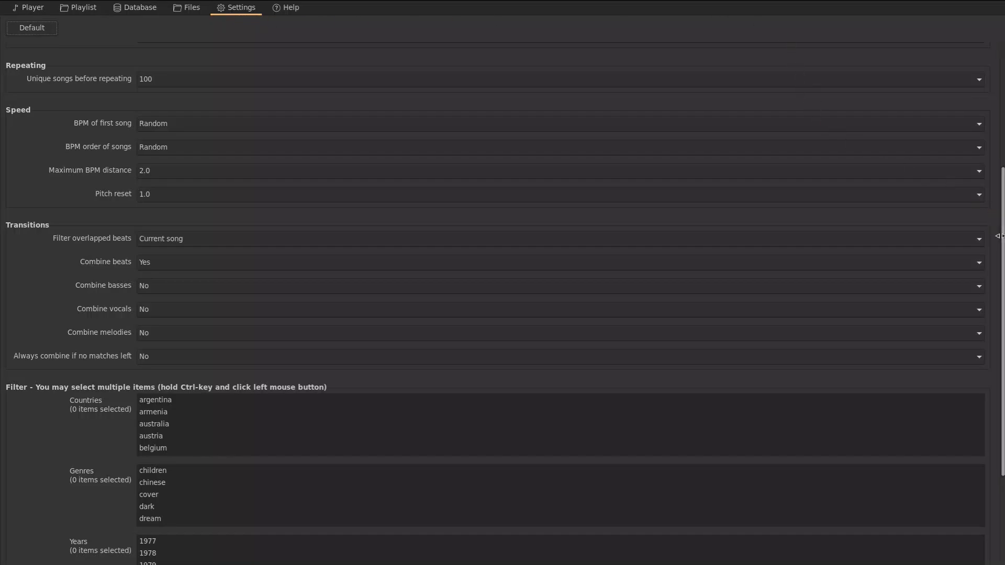
pyautogui.scroll(2, 993, 181)
pyautogui.scroll(4, 994, 181)
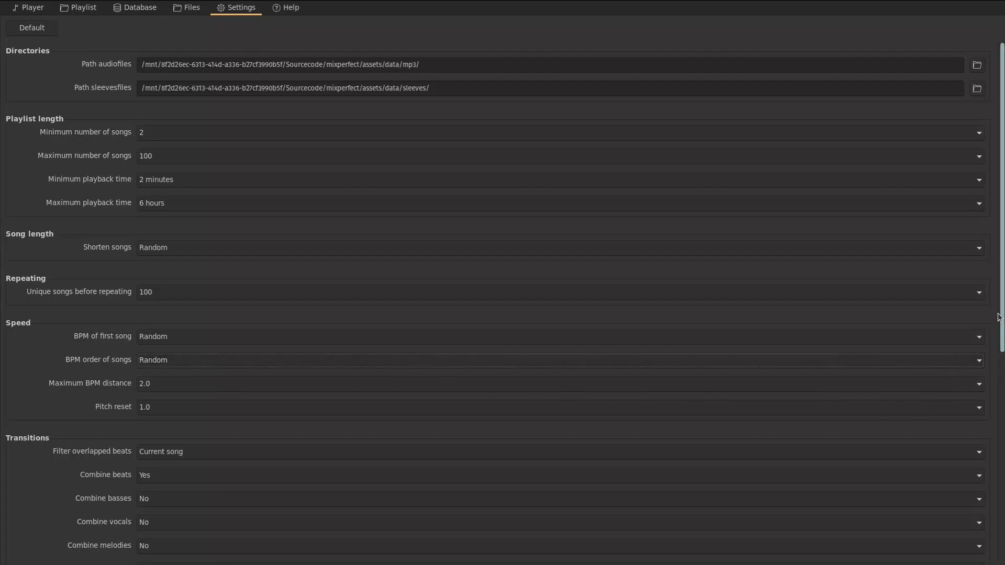
# Filter the songs by the genres eurodisco and italodisco in the settings
pyautogui.moveTo(999, 316); pyautogui.dragTo(985, 521)
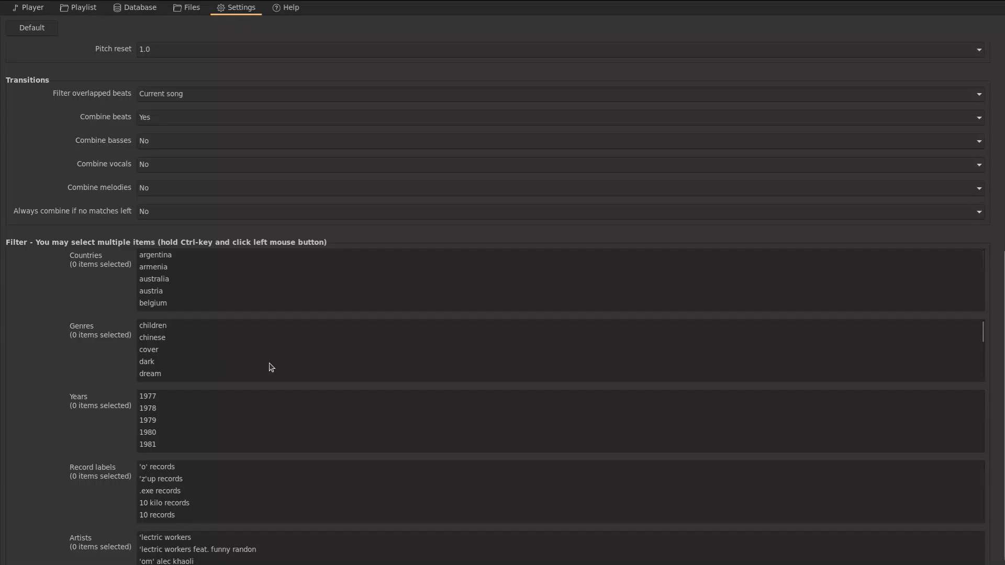
pyautogui.scroll(-1, 271, 359)
pyautogui.scroll(-4, 271, 359)
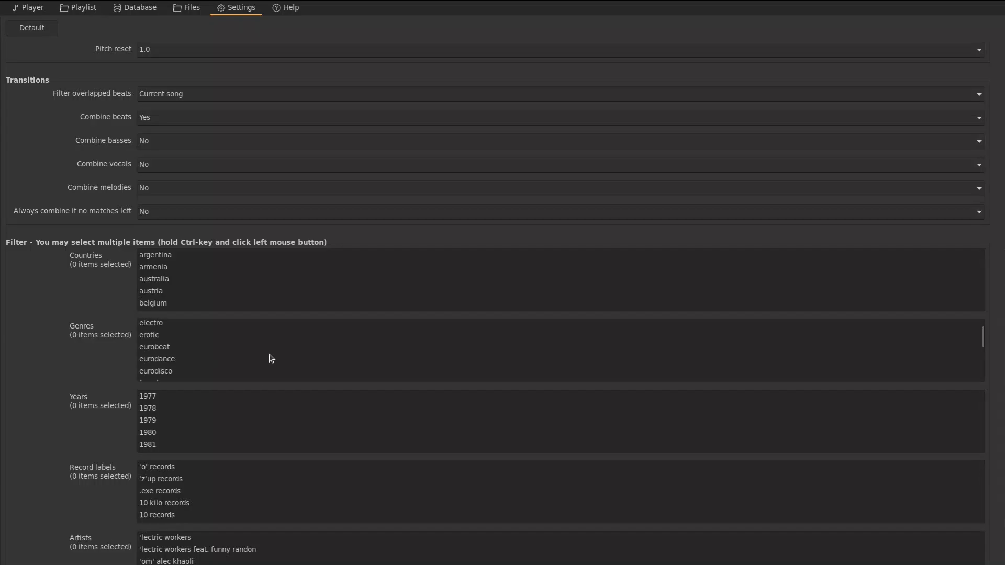
pyautogui.scroll(-3, 218, 361)
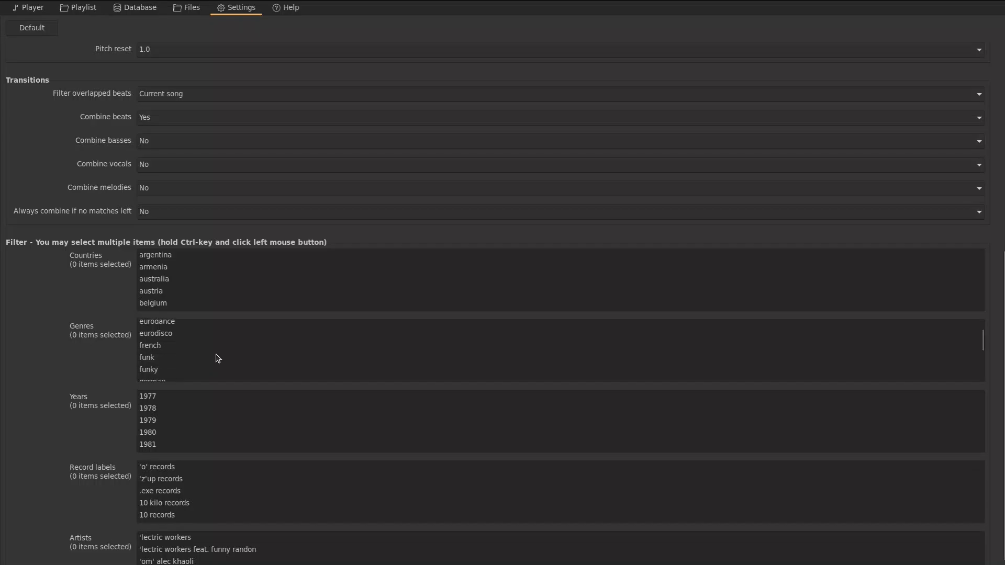
pyautogui.click(170, 334)
pyautogui.scroll(-4, 220, 351)
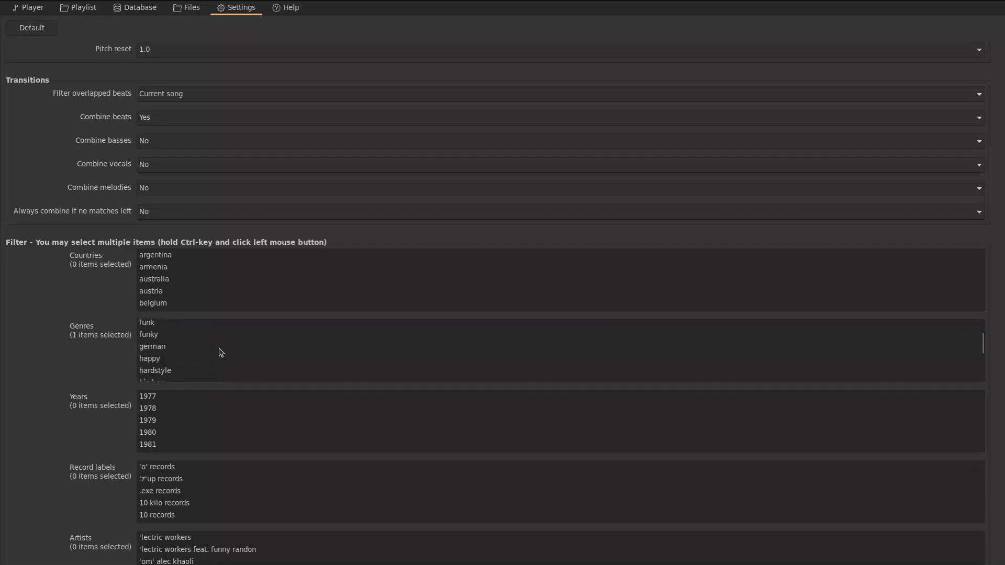
pyautogui.scroll(-5, 221, 353)
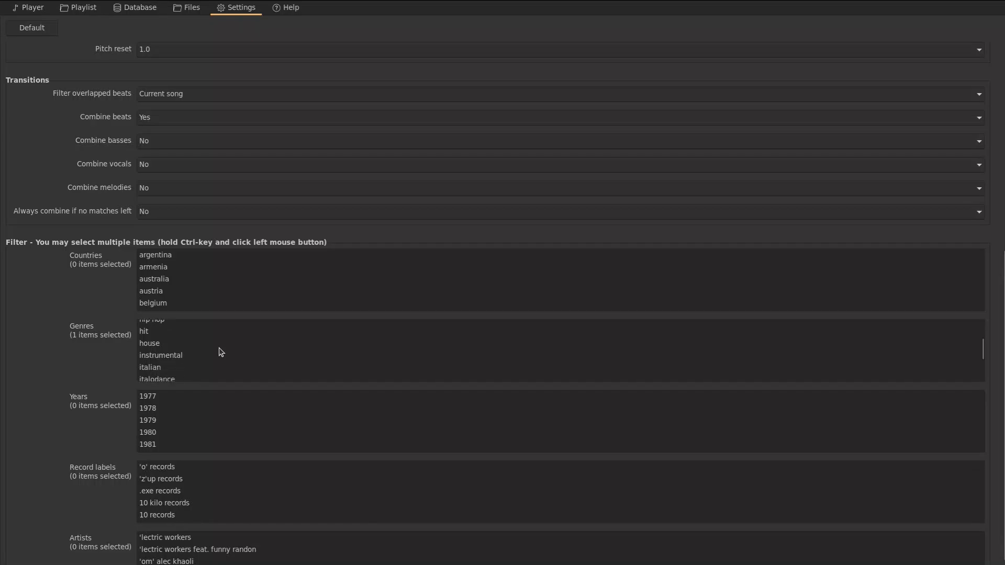
pyautogui.keyDown('ctrl'); pyautogui.click(212, 366); pyautogui.keyUp('ctrl')
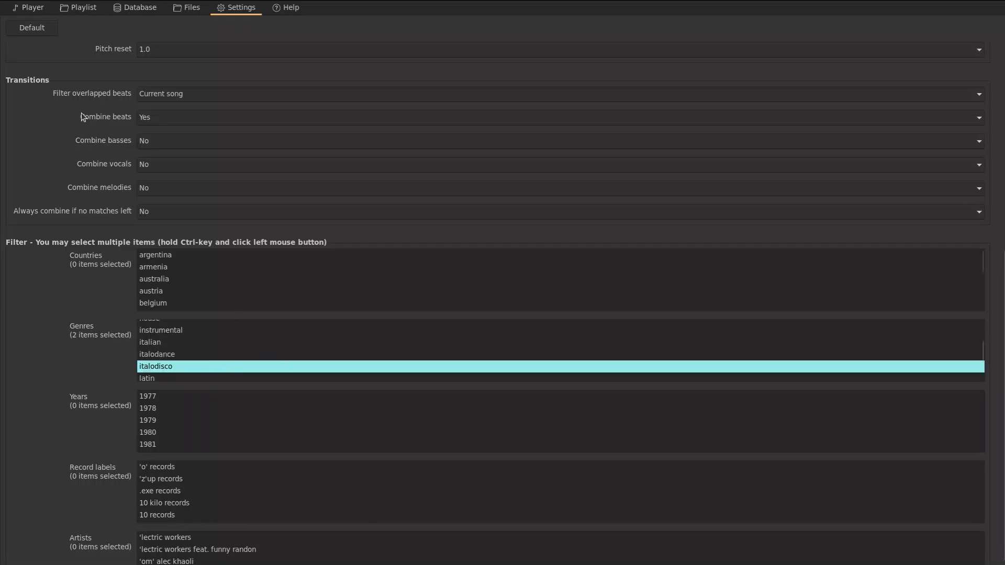
# Create a random playlist from the filtered genres and regenerate it several times
pyautogui.click(83, 9)
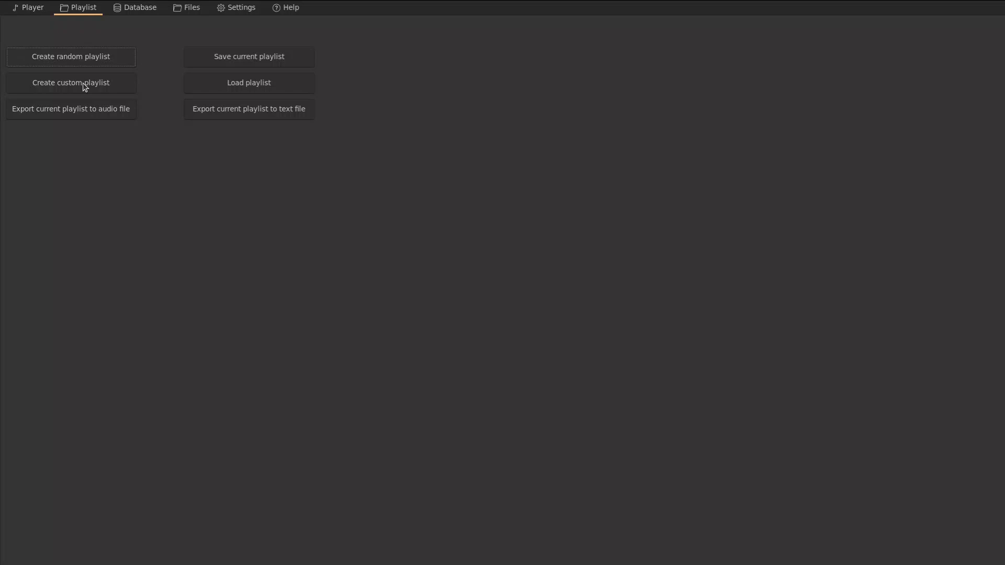
pyautogui.click(87, 55)
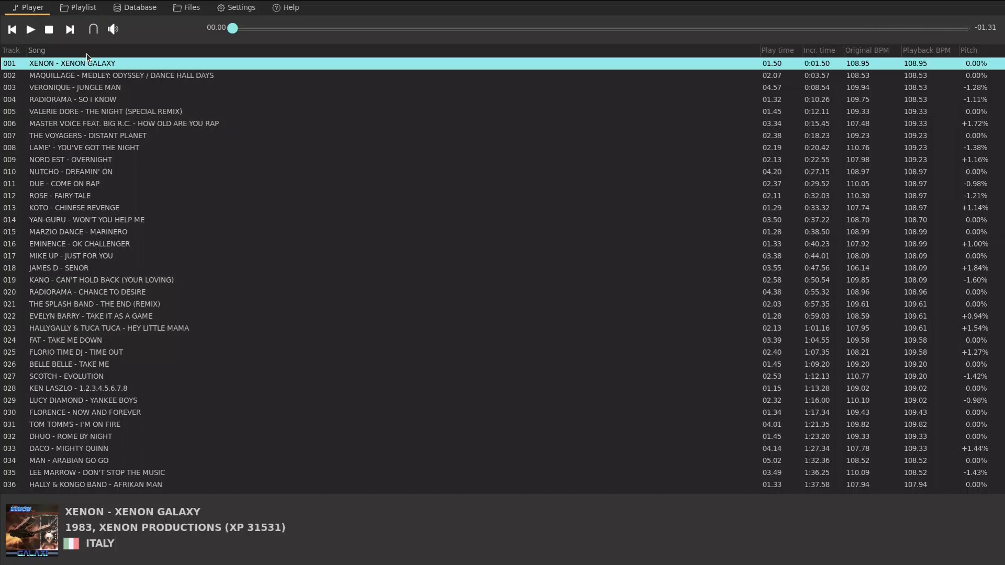
pyautogui.click(92, 8)
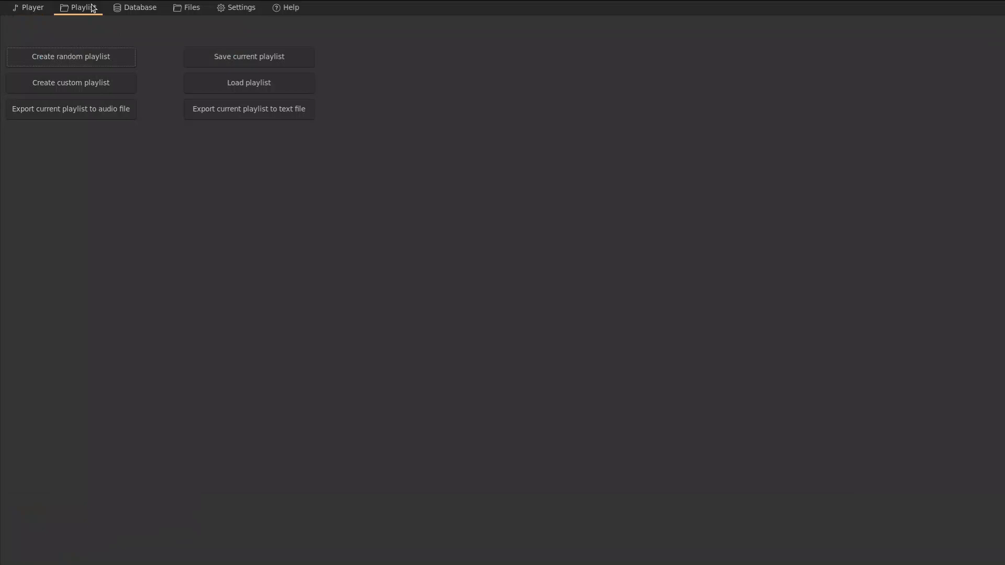
pyautogui.click(95, 56)
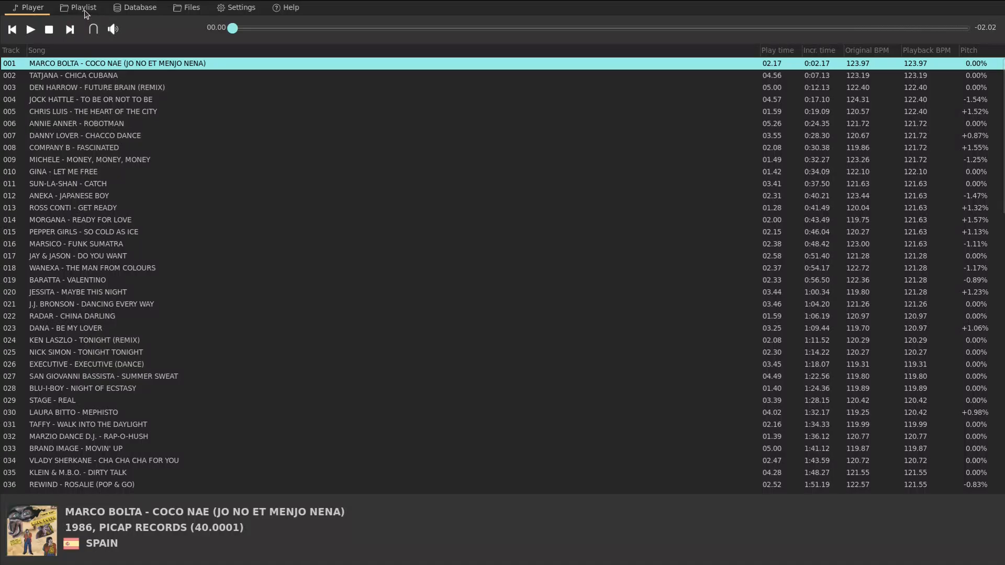
pyautogui.hotkey('ctrl', 'r')
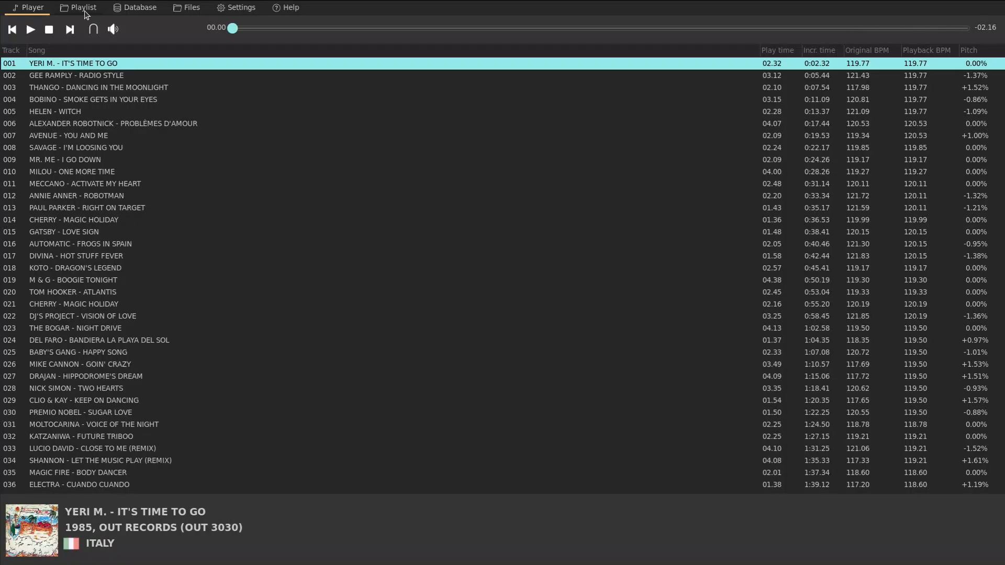
pyautogui.hotkey('ctrl', 'r')
pyautogui.hotkey('ctrl', 'r')
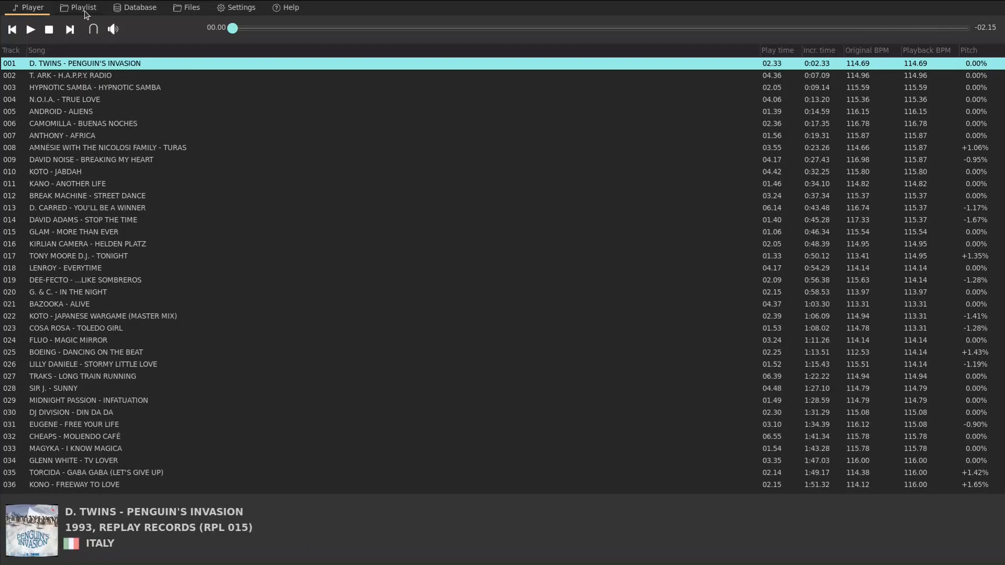
pyautogui.hotkey('ctrl', 'r')
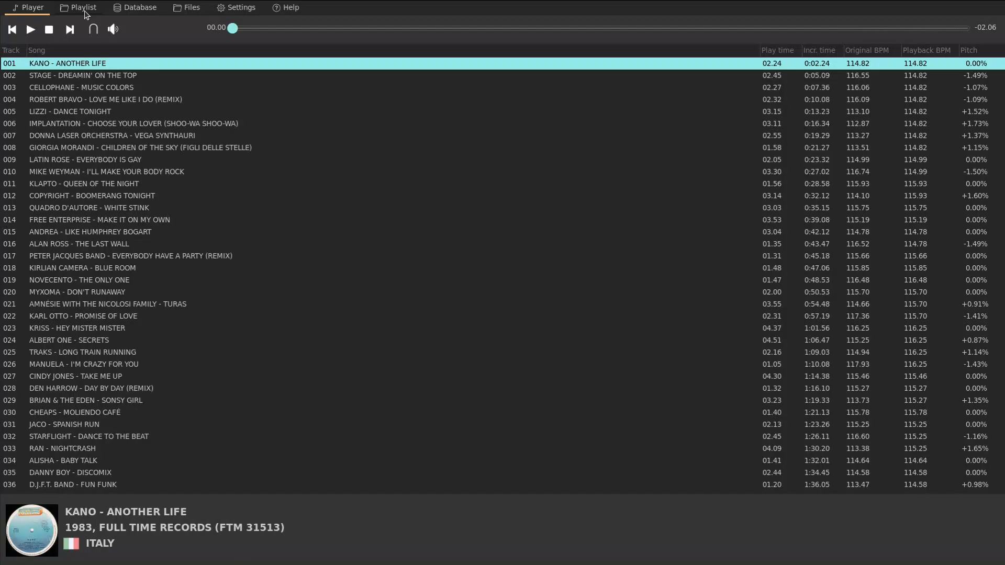
# Start a custom playlist, sort the picklist by BPM and add KATZANIWA - FUTURE TRIBOO as the first track
pyautogui.click(86, 14)
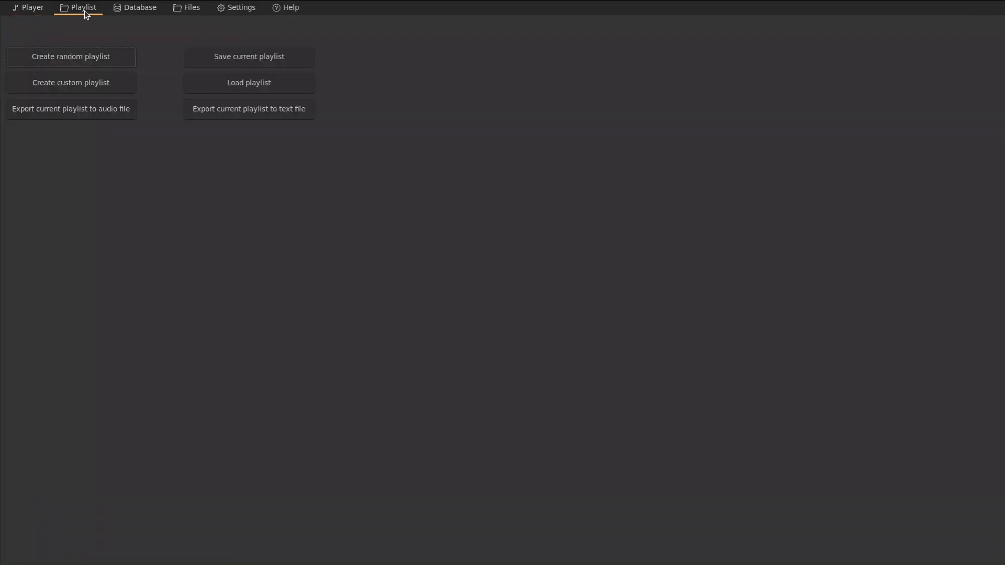
pyautogui.click(90, 84)
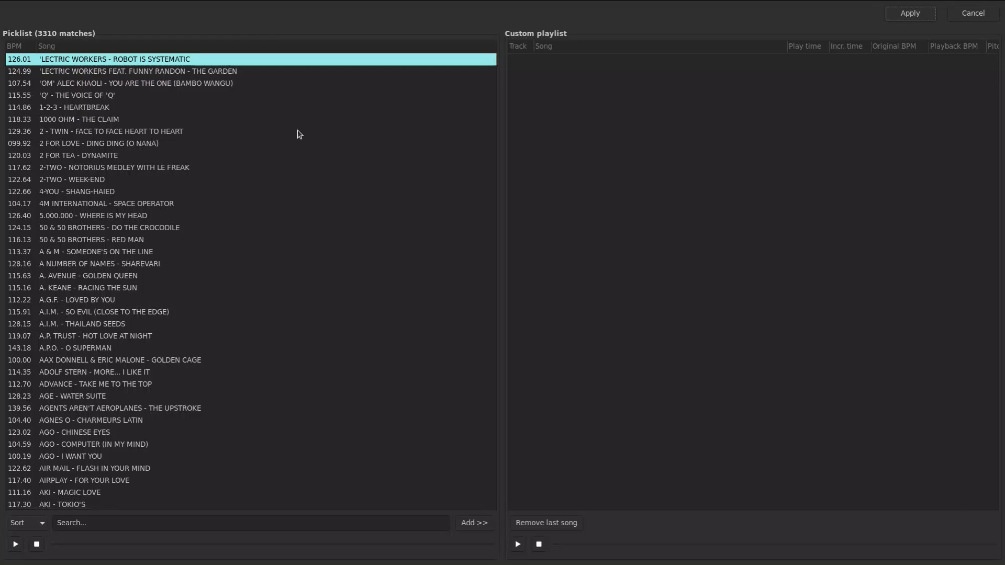
pyautogui.click(15, 542)
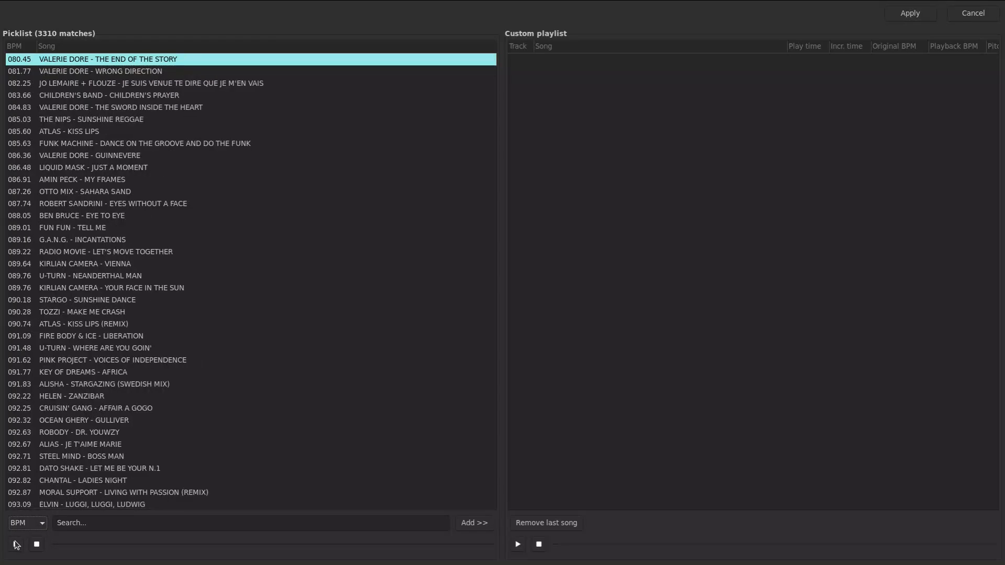
pyautogui.moveTo(495, 60); pyautogui.dragTo(476, 281)
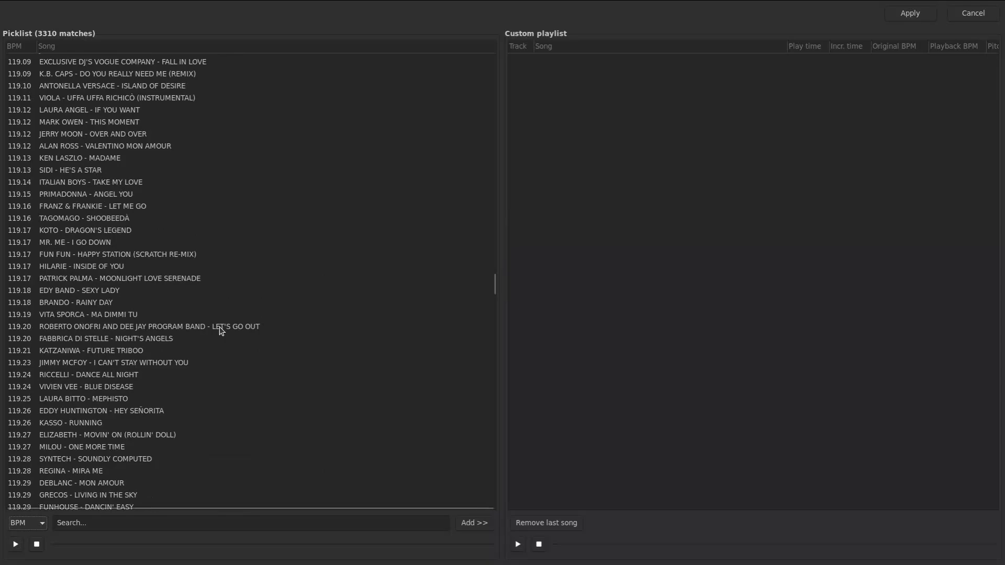
pyautogui.click(114, 350)
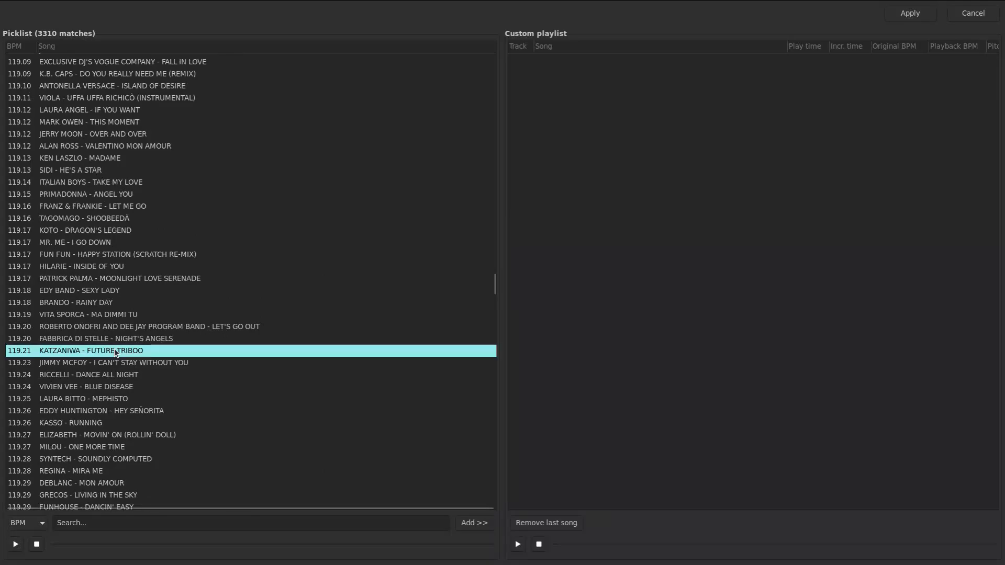
pyautogui.click(475, 523)
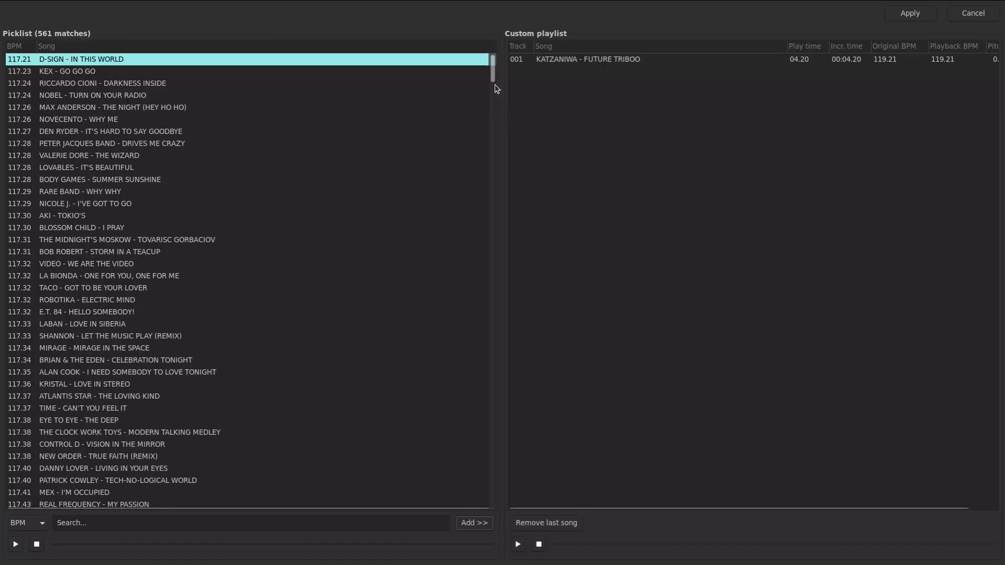
# Add GAZEBO - LOVE IN YOUR EYES and KEN LASZLO - RED MAN to the custom playlist as tracks 002 and 003
pyautogui.moveTo(493, 90); pyautogui.dragTo(500, 524)
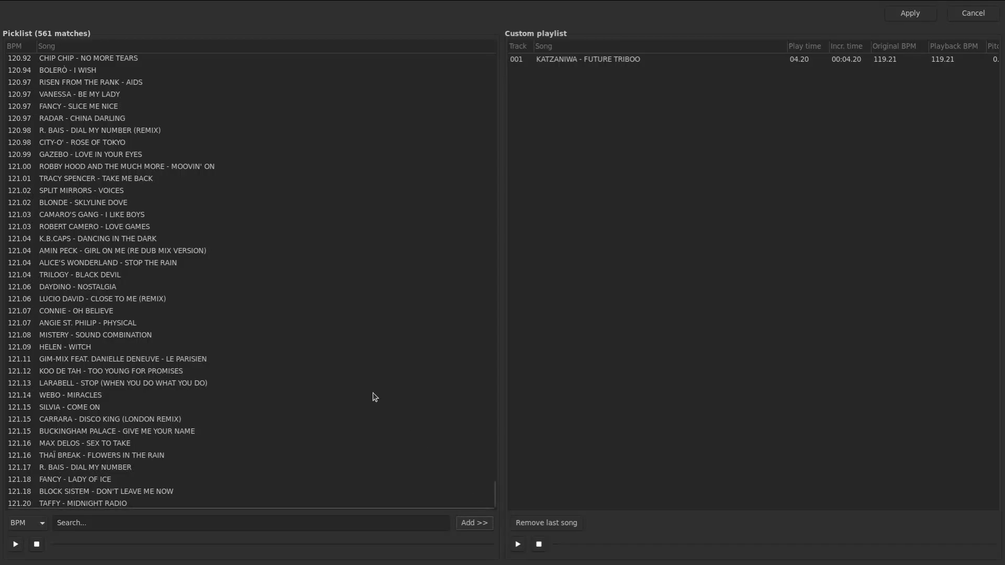
pyautogui.click(129, 155)
pyautogui.click(481, 526)
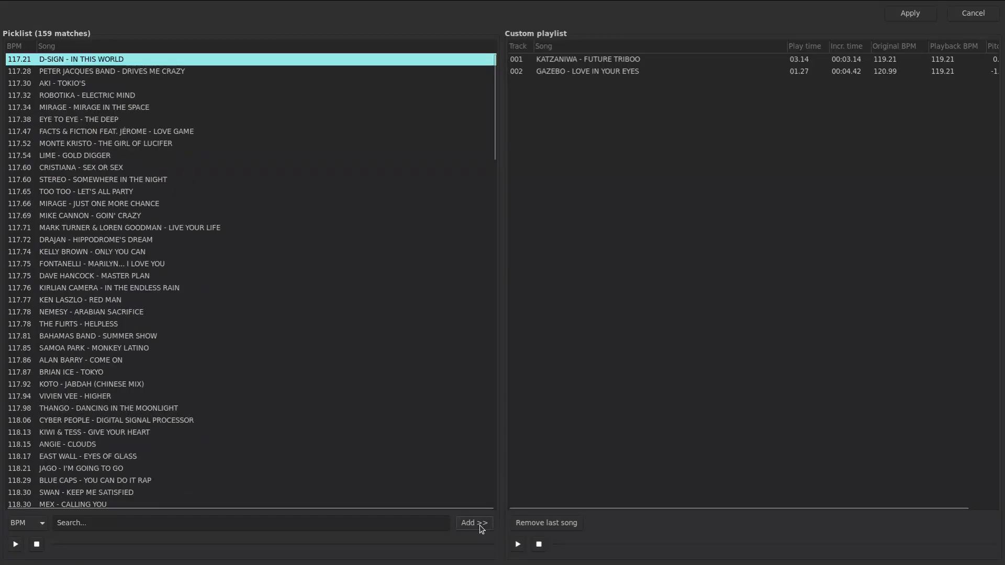
pyautogui.click(190, 303)
pyautogui.click(480, 523)
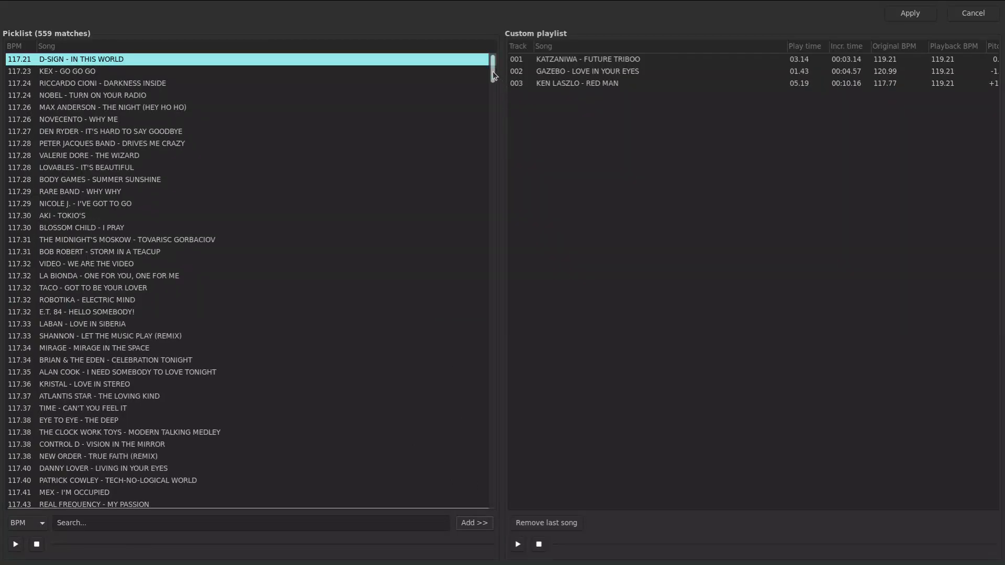
# Add CYBER PEOPLE - DIGITAL SIGNAL PROCESSOR to the custom playlist as track 004
pyautogui.moveTo(492, 72); pyautogui.dragTo(484, 152)
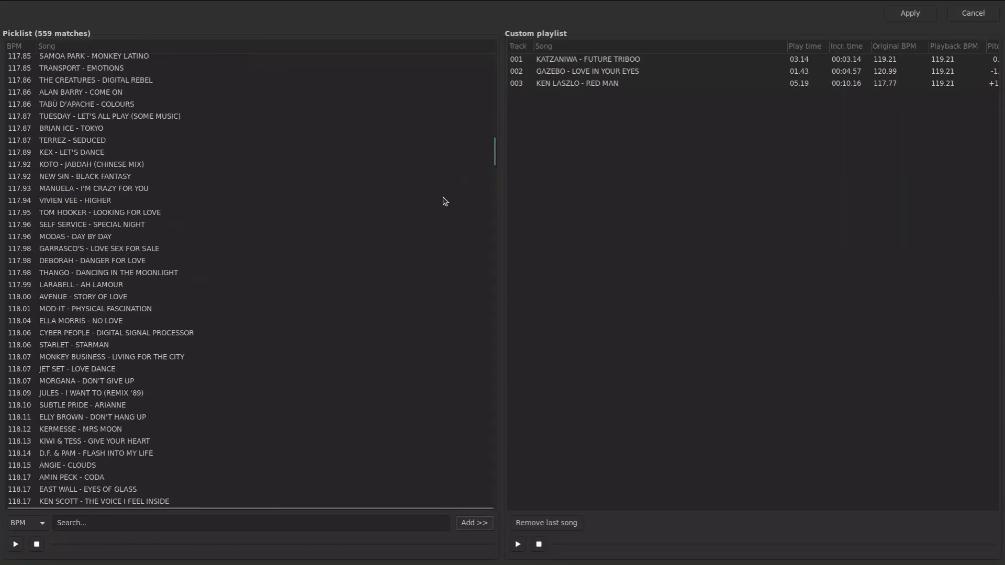
pyautogui.click(194, 338)
pyautogui.click(488, 523)
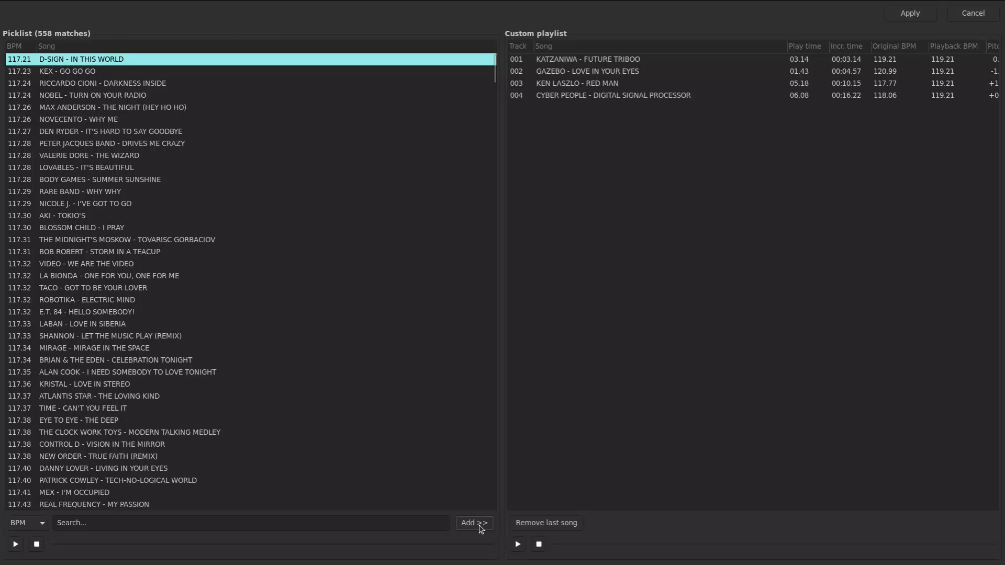
# Search the picklist for "radar", add RADAR - CHINA DARLING to the custom playlist, and clear the search
pyautogui.click(422, 523)
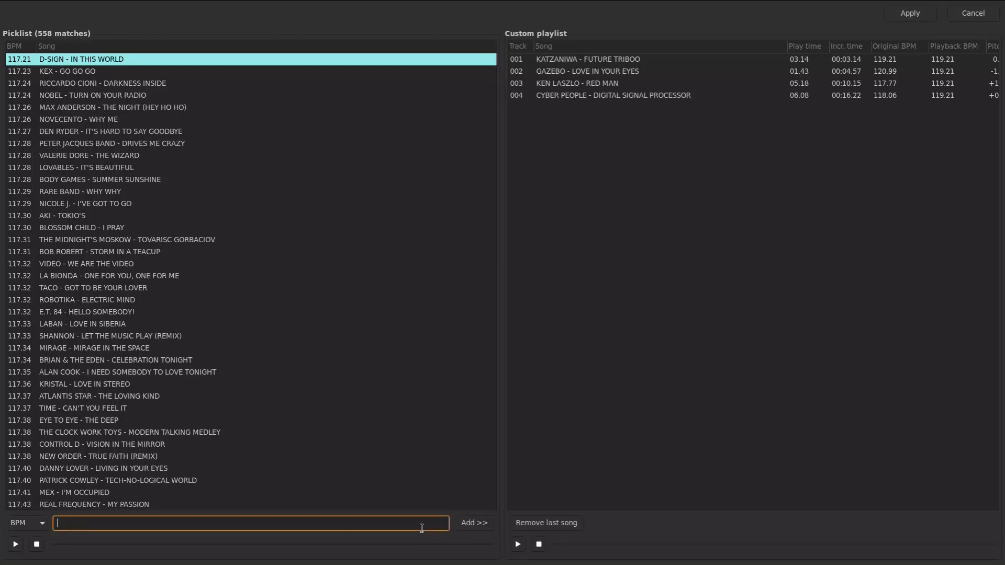
pyautogui.write('radar')
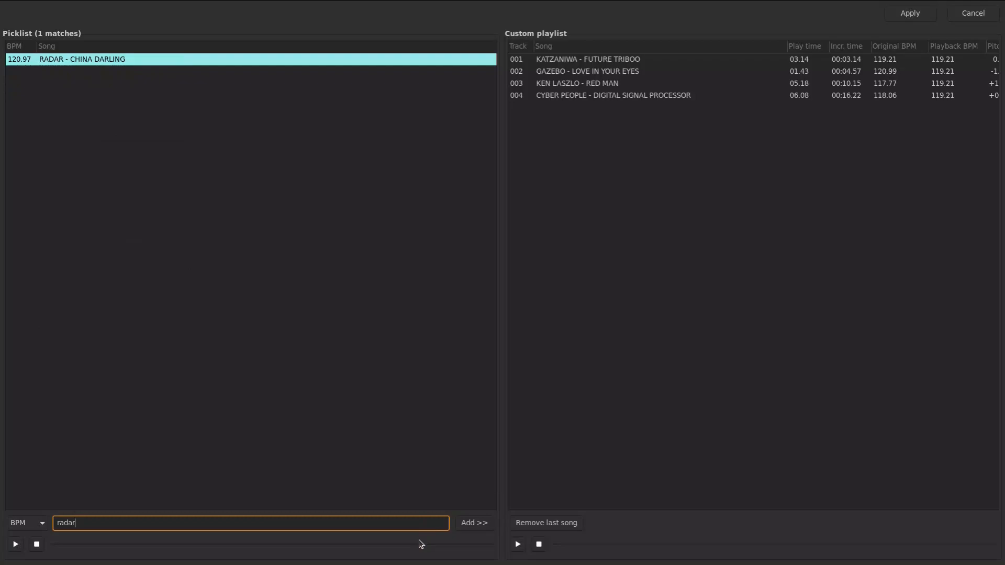
pyautogui.click(472, 523)
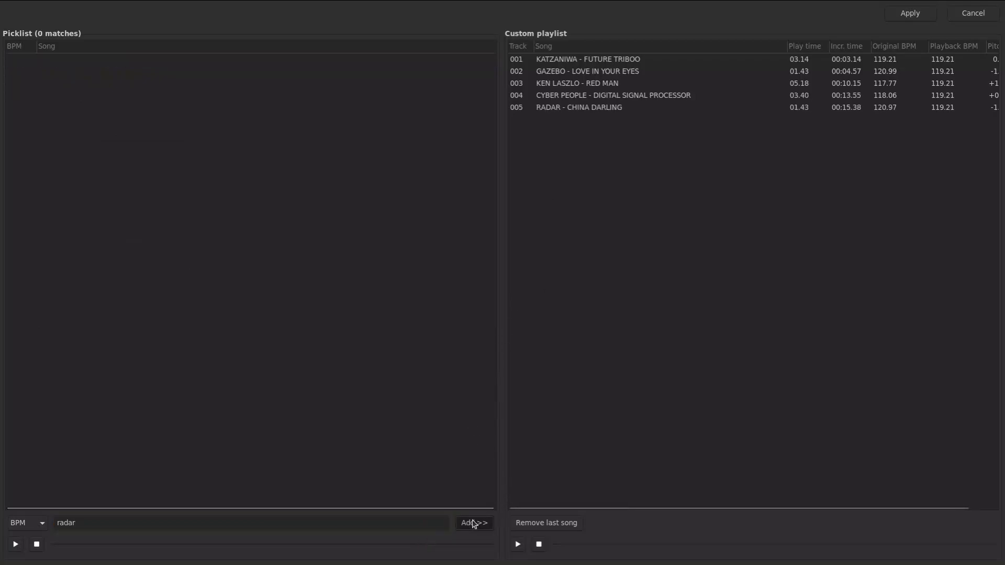
pyautogui.click(406, 523)
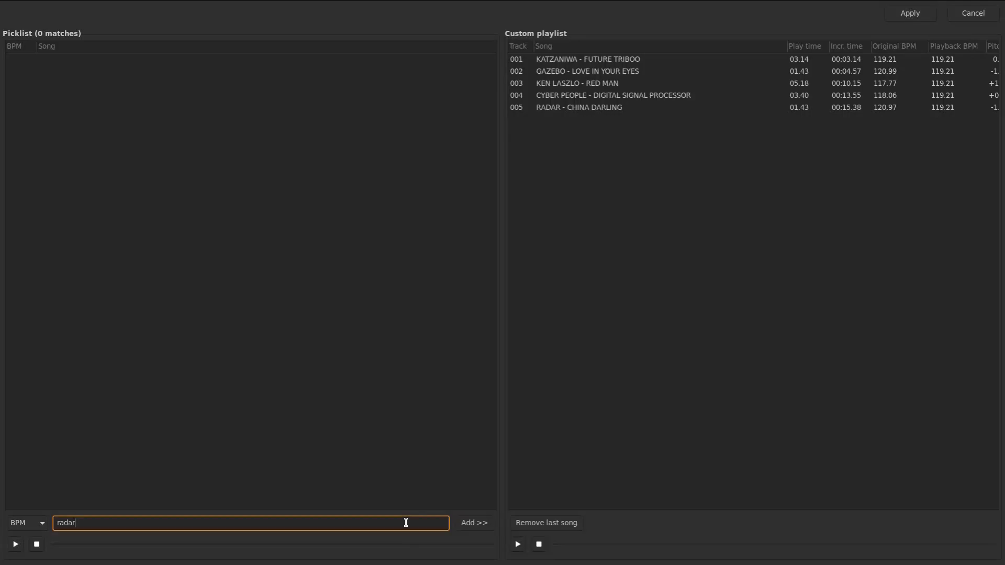
pyautogui.press('BackSpace')
pyautogui.press('BackSpace')
pyautogui.press('BackSpace')
pyautogui.press('BackSpace')
pyautogui.press('BackSpace')
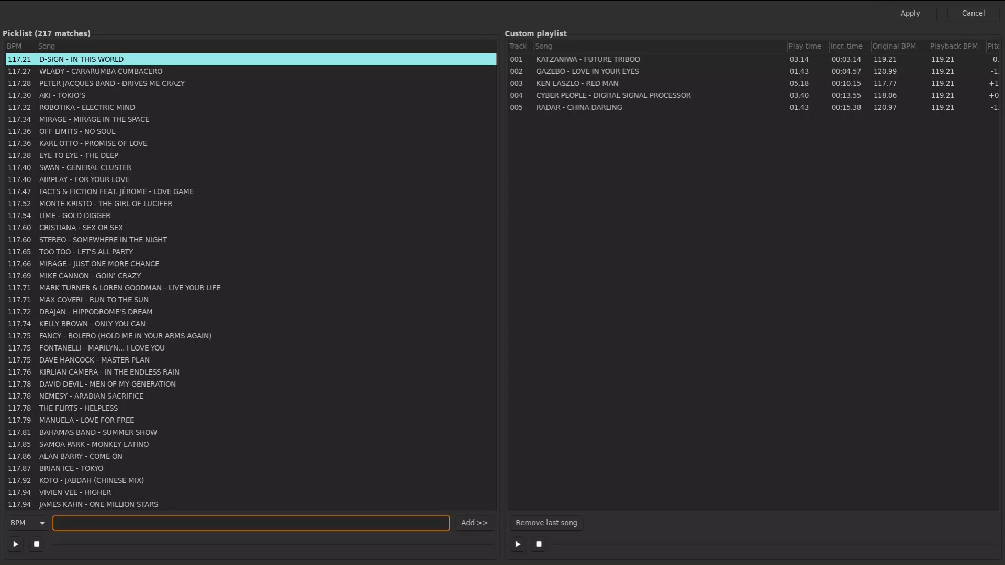
# Preview CYBER PEOPLE - DIGITAL SIGNAL PROCESSOR within the custom playlist and apply the playlist
pyautogui.click(620, 98)
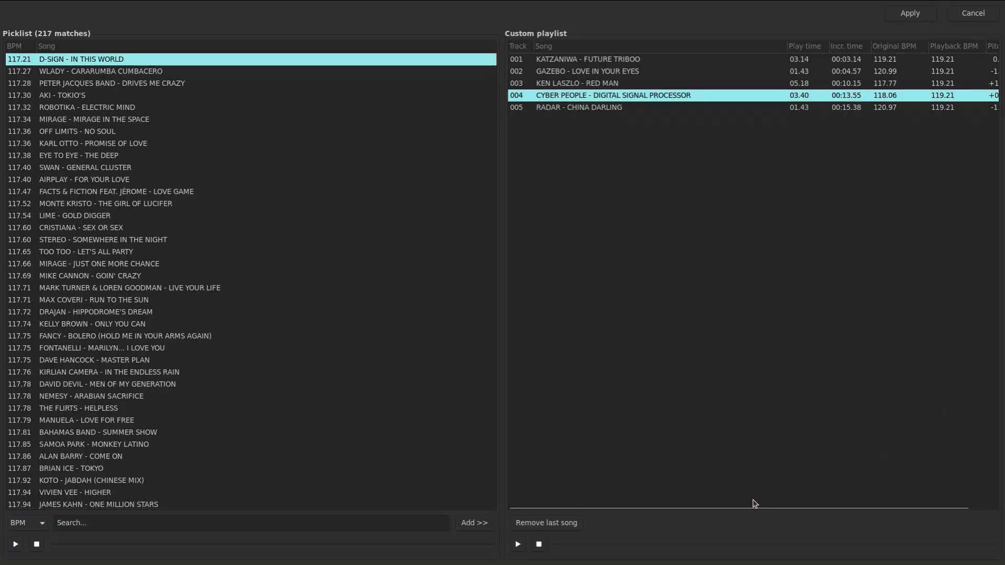
pyautogui.click(520, 544)
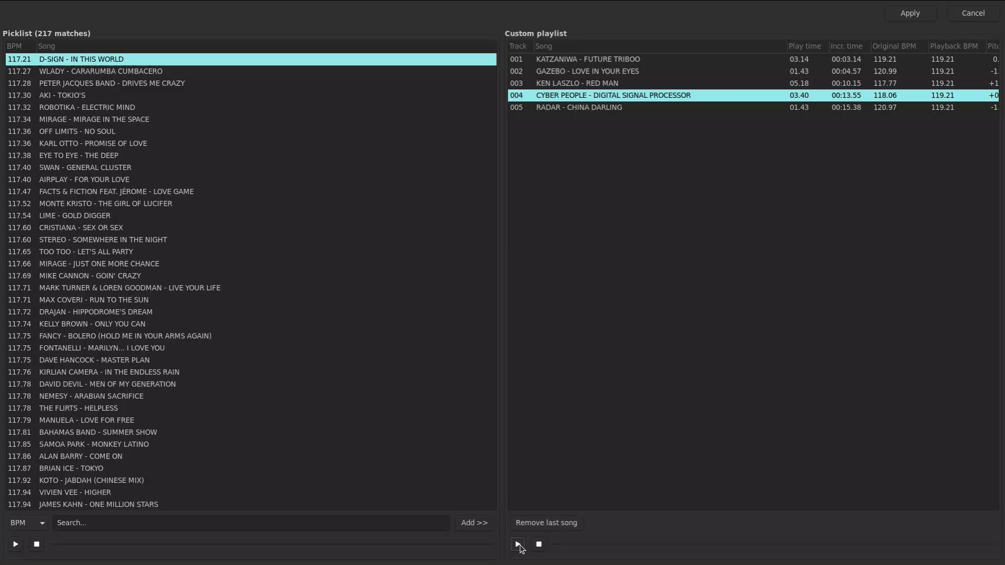
pyautogui.click(911, 14)
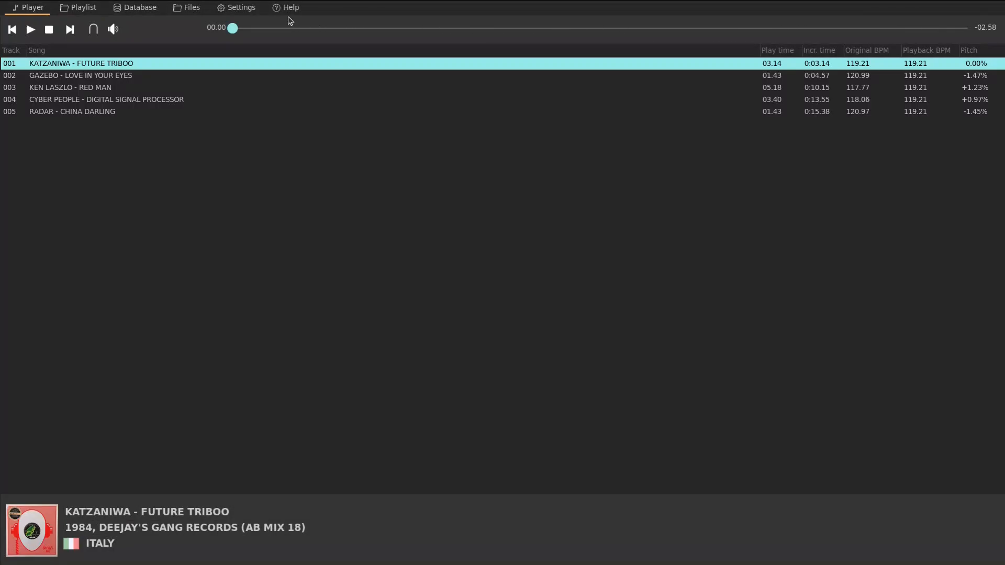
# Reset all settings to their defaults and look through the playlist length, speed, transition and filter options
pyautogui.click(93, 8)
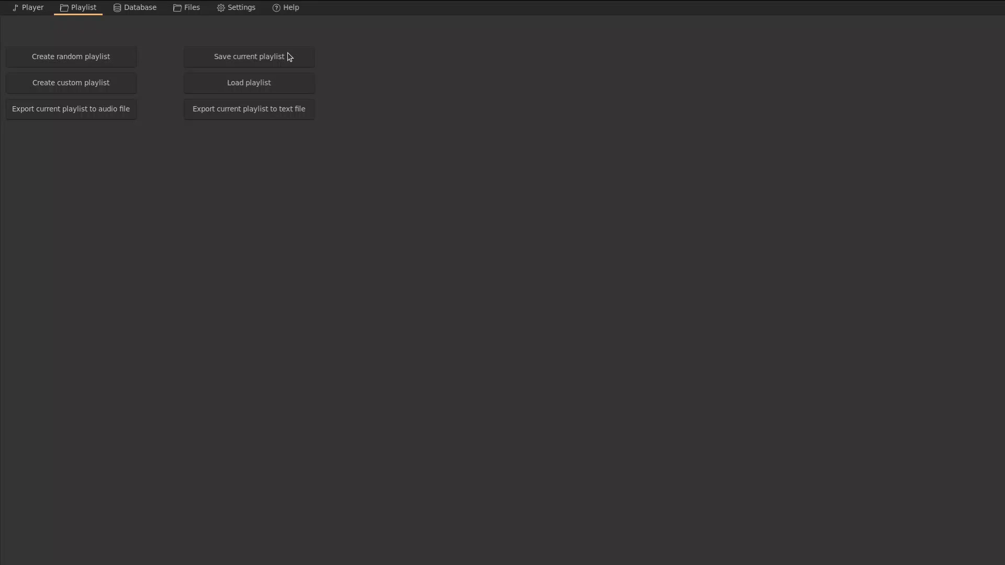
pyautogui.click(243, 11)
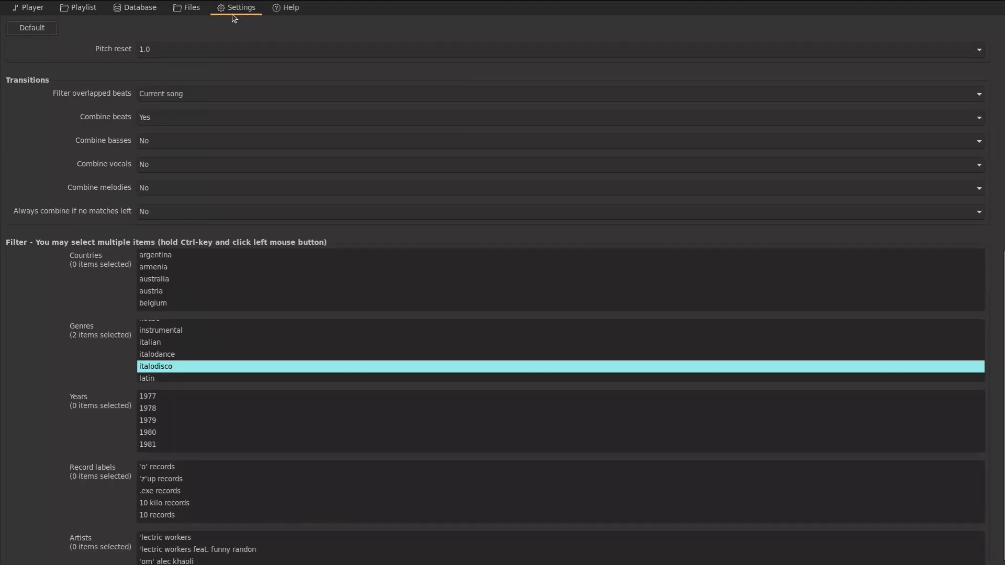
pyautogui.click(42, 31)
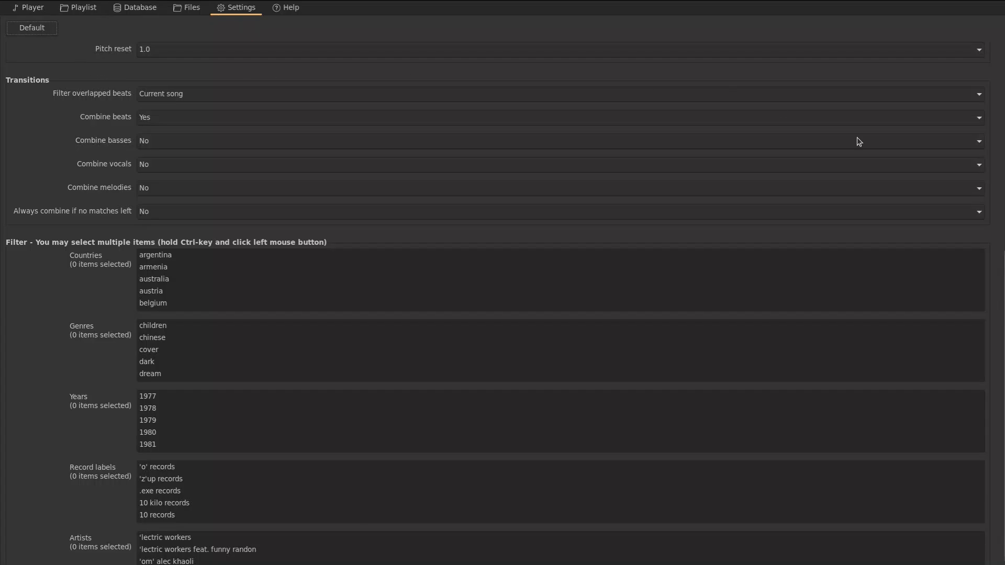
pyautogui.scroll(7, 987, 288)
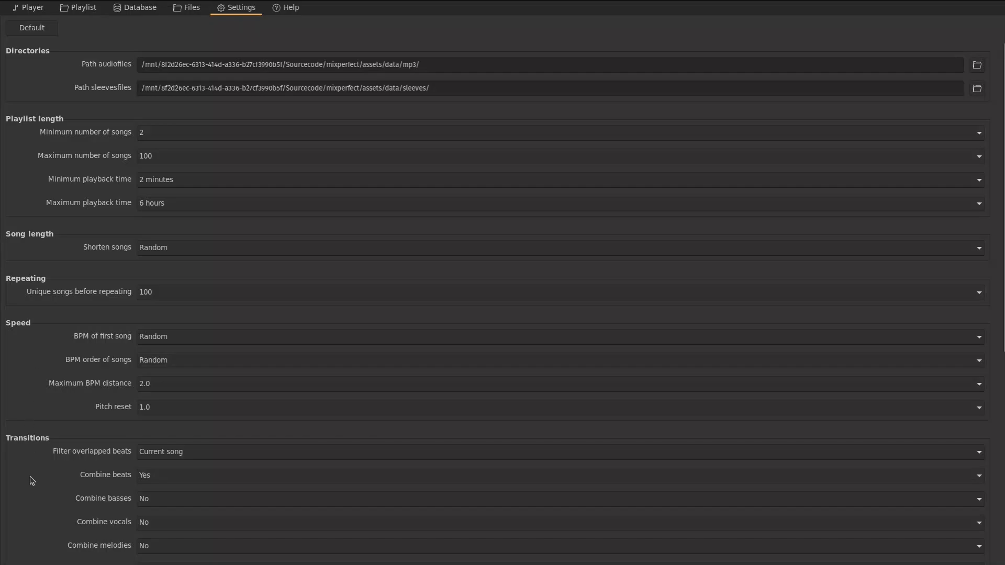
pyautogui.scroll(-8, 30, 476)
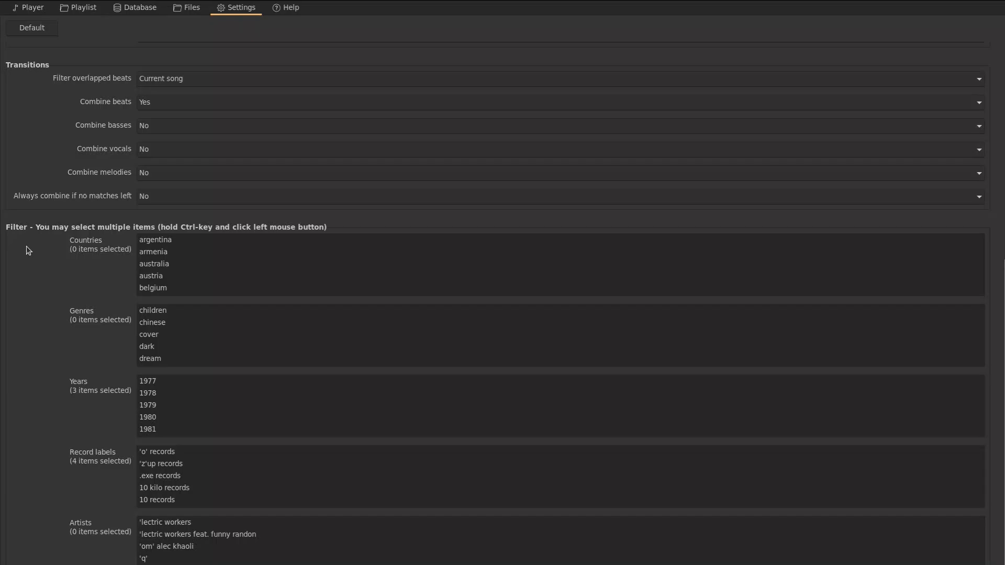
pyautogui.scroll(-1, 33, 281)
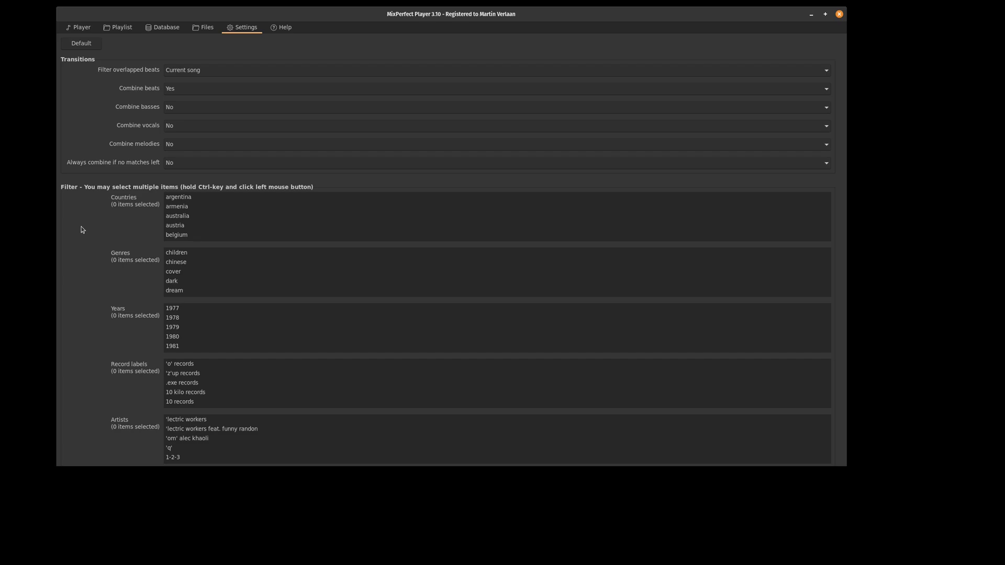
pyautogui.click(165, 29)
pyautogui.click(90, 46)
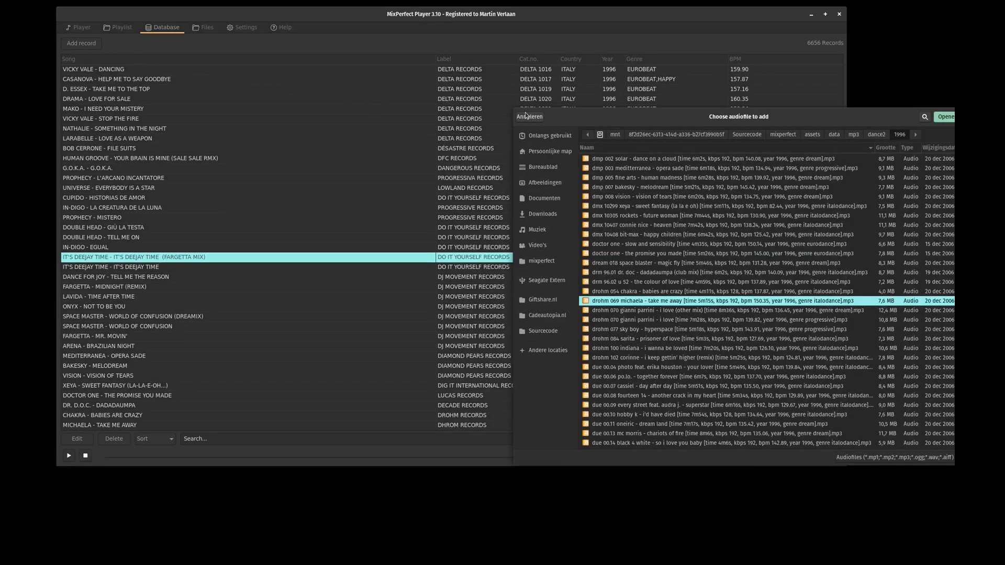
pyautogui.click(530, 117)
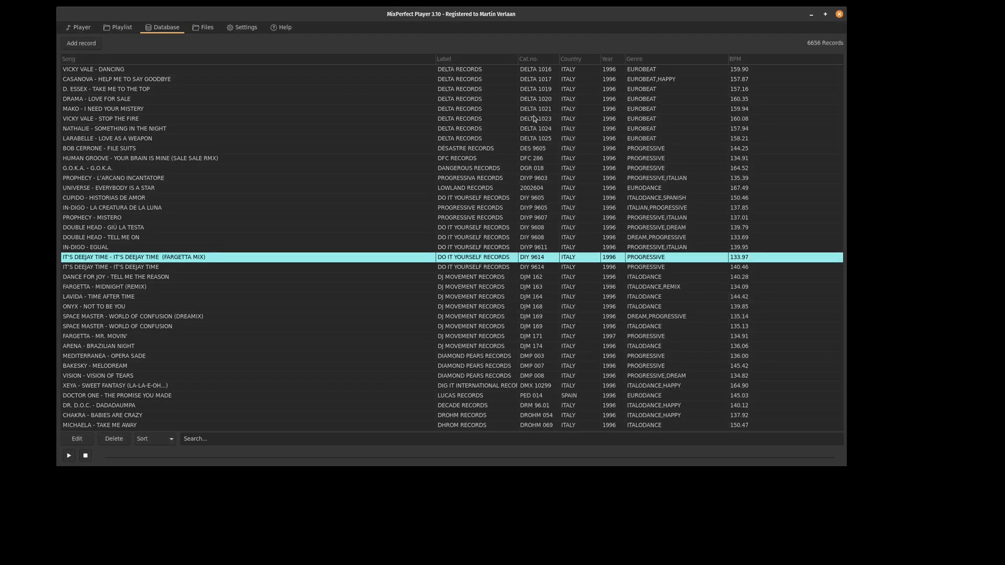
# Add the "112 bpm" folder from the mp3 directory to the audio file list
pyautogui.click(209, 29)
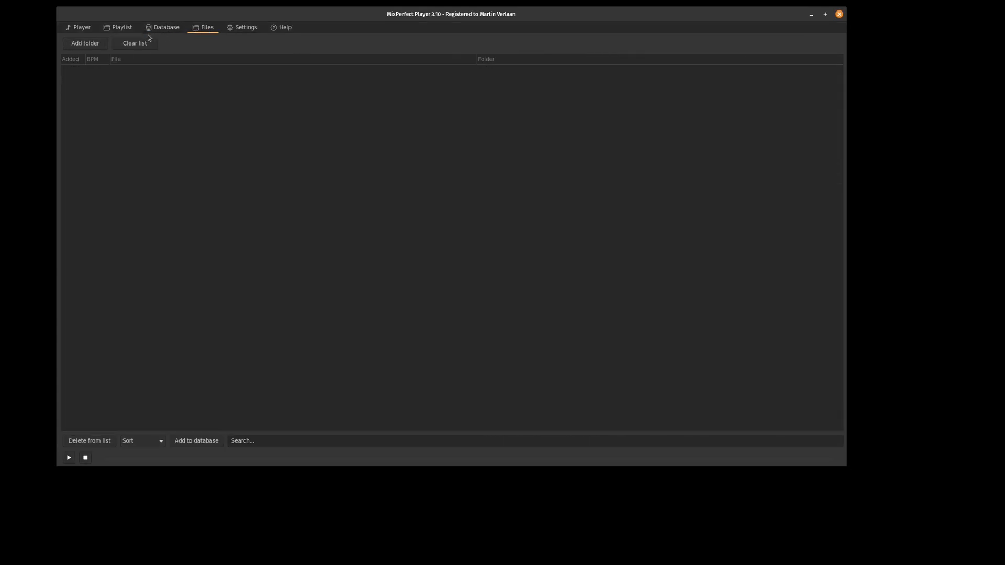
pyautogui.click(97, 47)
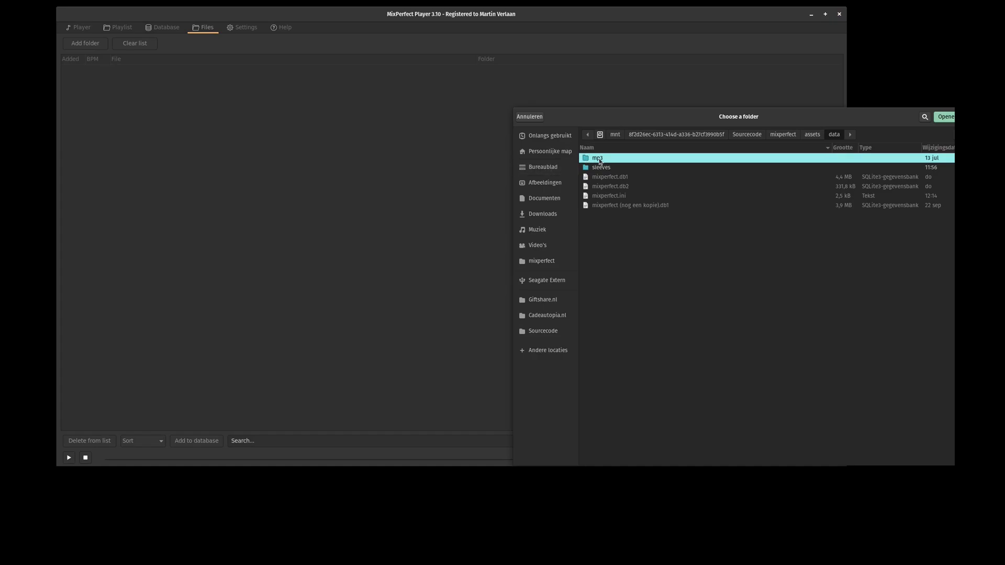
pyautogui.click(949, 117)
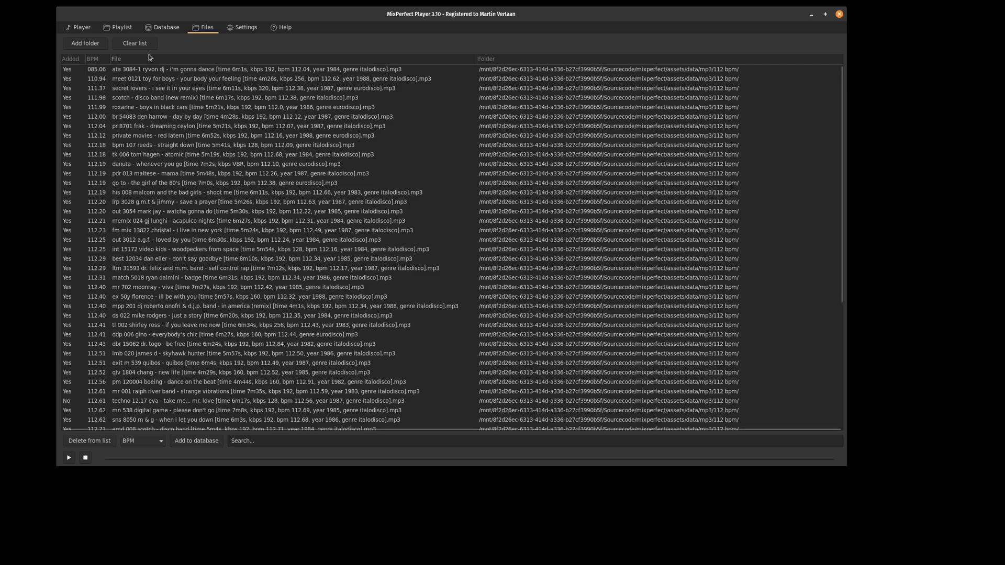
# Start a new database record from the 1996 audio file "gina g - ooh aah just a little bit"
pyautogui.click(162, 27)
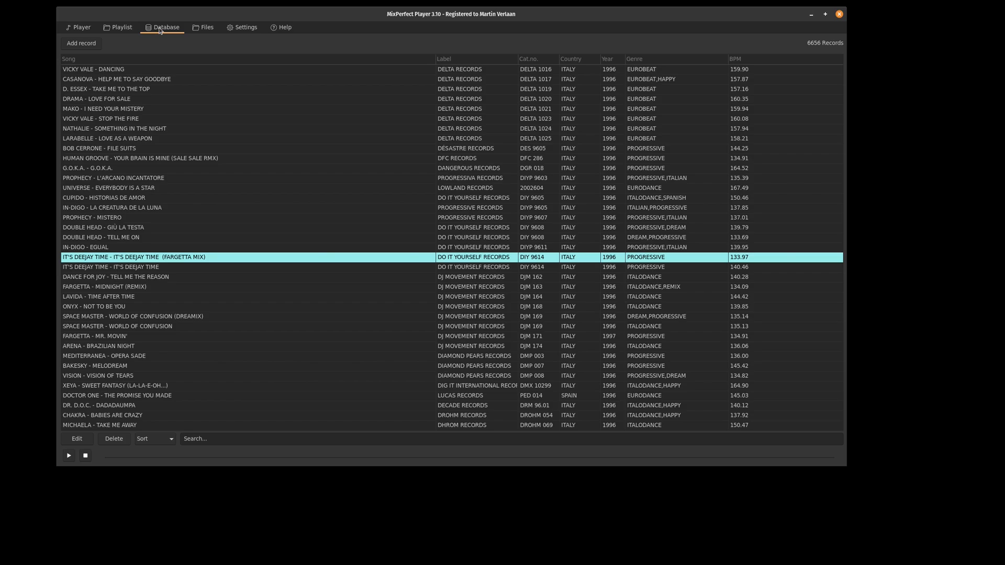
pyautogui.click(81, 43)
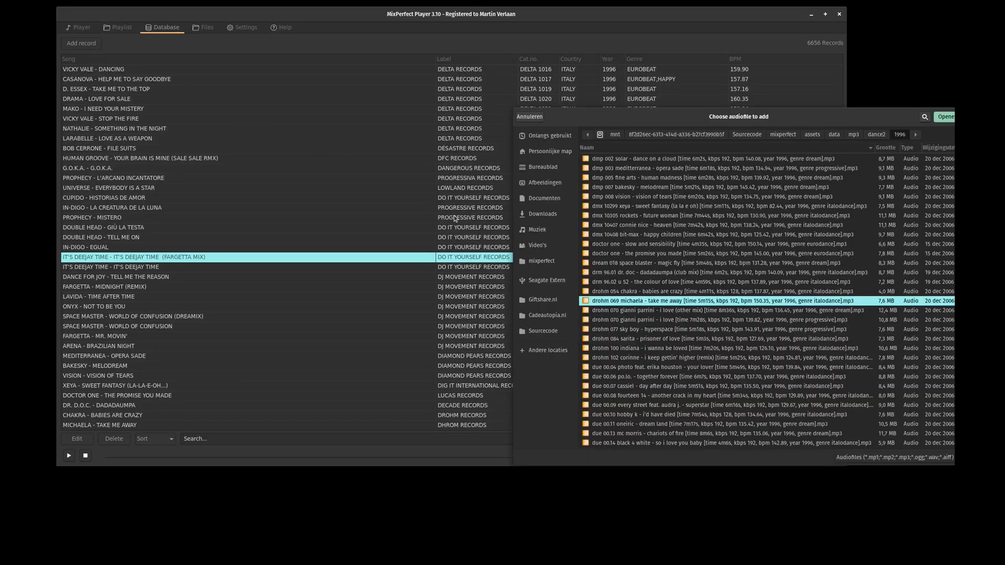
pyautogui.scroll(-10, 750, 319)
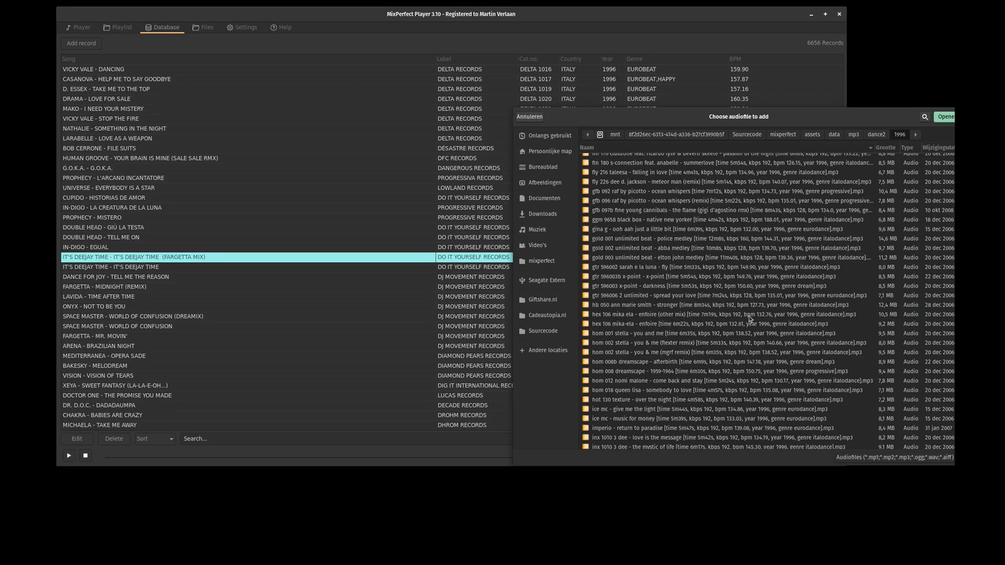
pyautogui.click(708, 231)
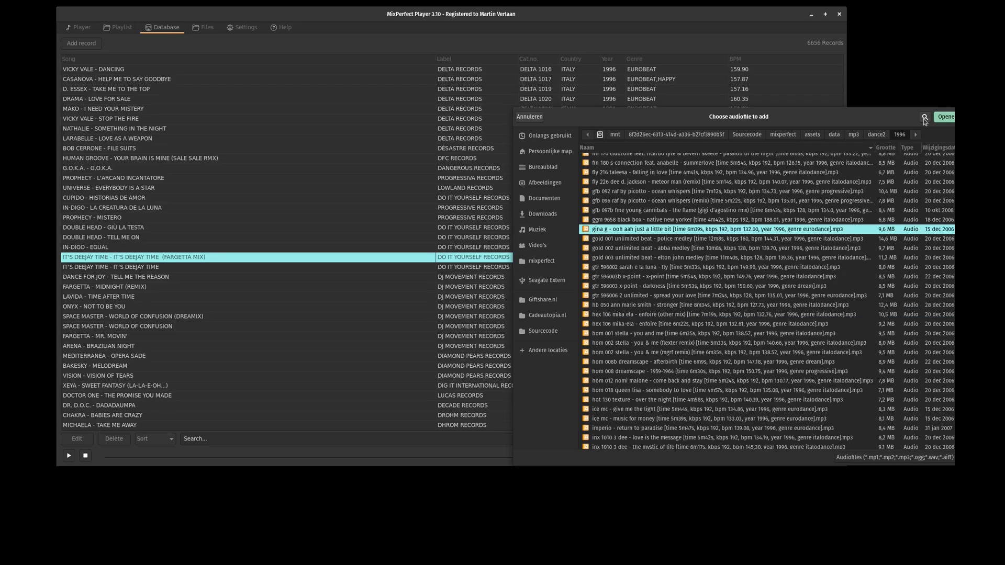
pyautogui.click(944, 117)
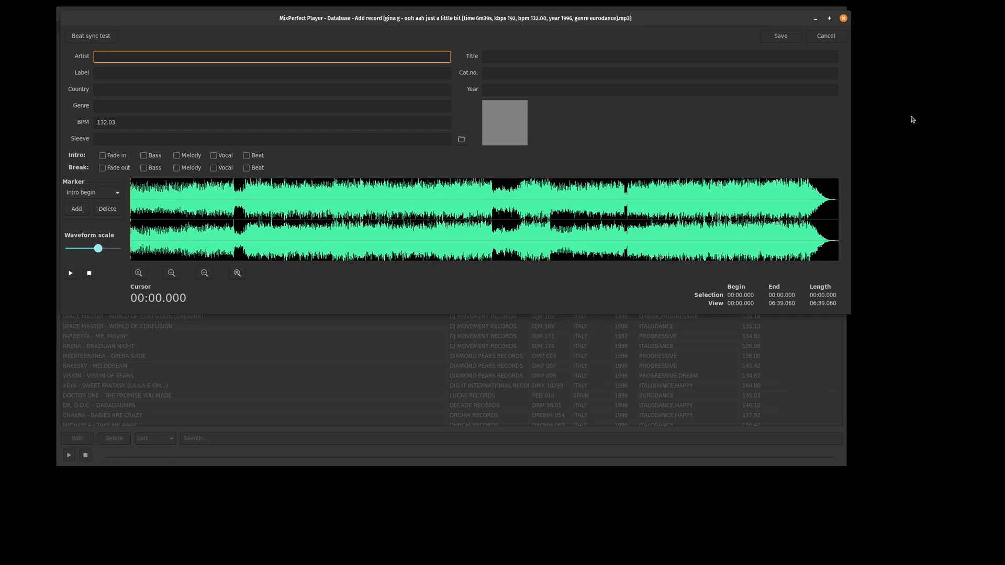
# Listen to the track from about 00:17 and isolate the waveform section from about 00:24.8 to 00:32.7
pyautogui.click(160, 225)
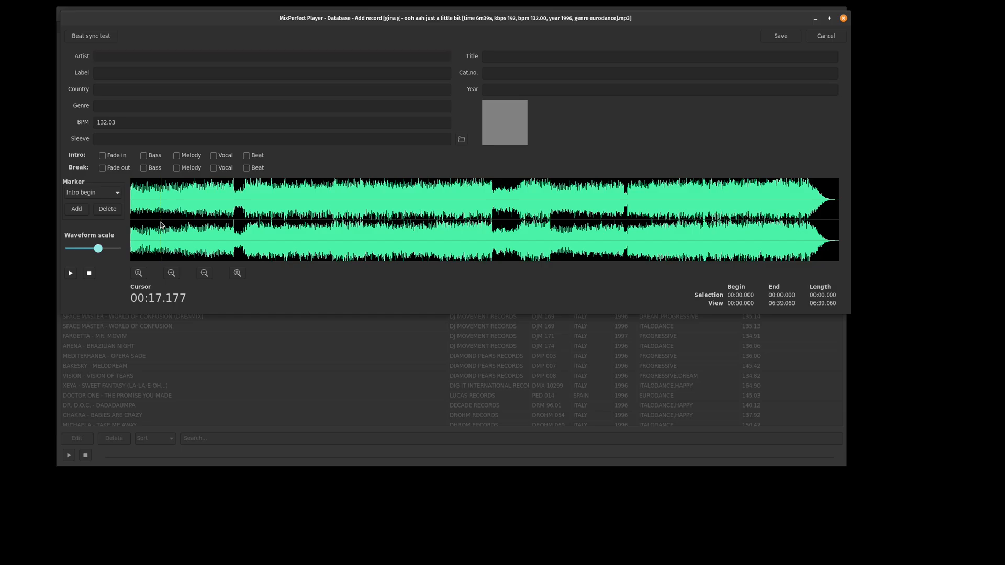
pyautogui.click(72, 280)
pyautogui.click(90, 273)
pyautogui.click(175, 245)
pyautogui.moveTo(176, 245); pyautogui.dragTo(189, 247)
pyautogui.click(139, 273)
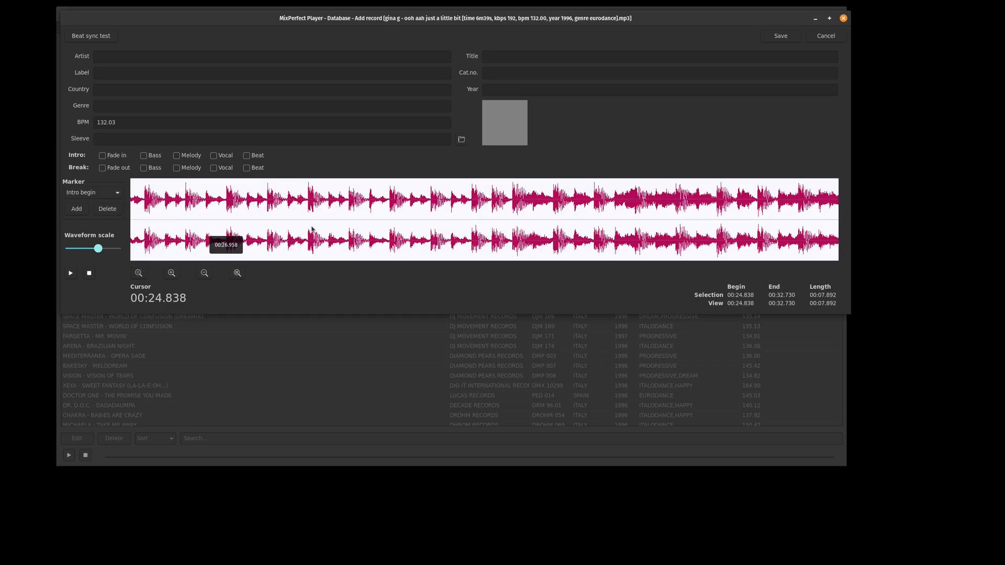
# Locate the beat onset at 00:29.086 in the waveform and add an Intro end marker there
pyautogui.click(268, 230)
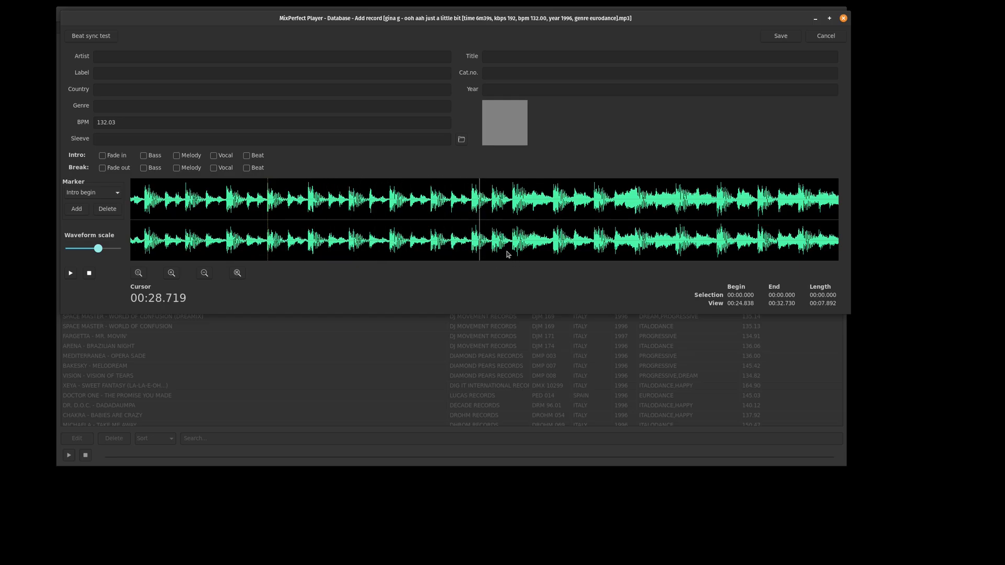
pyautogui.press('space')
pyautogui.moveTo(501, 255); pyautogui.dragTo(526, 254)
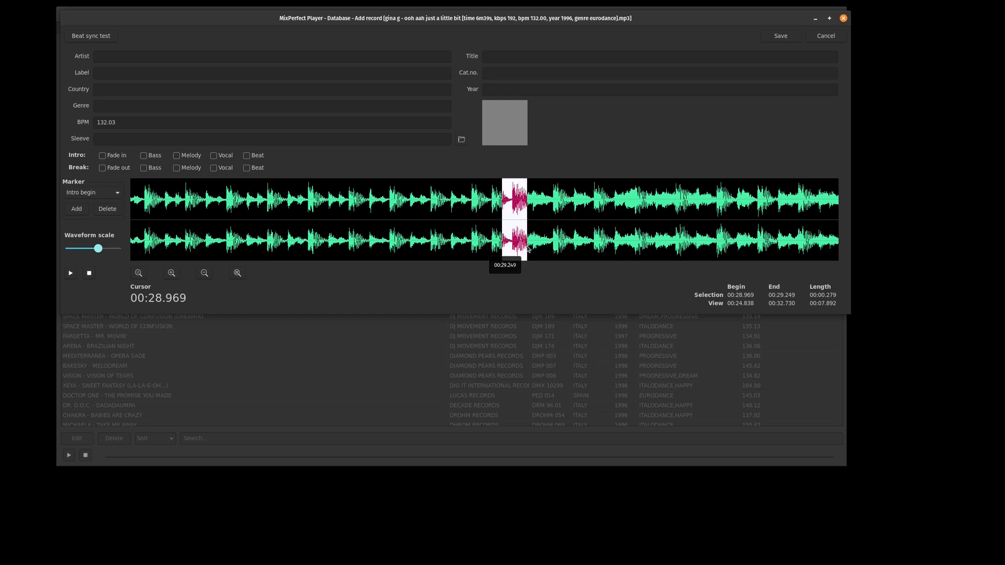
pyautogui.click(138, 273)
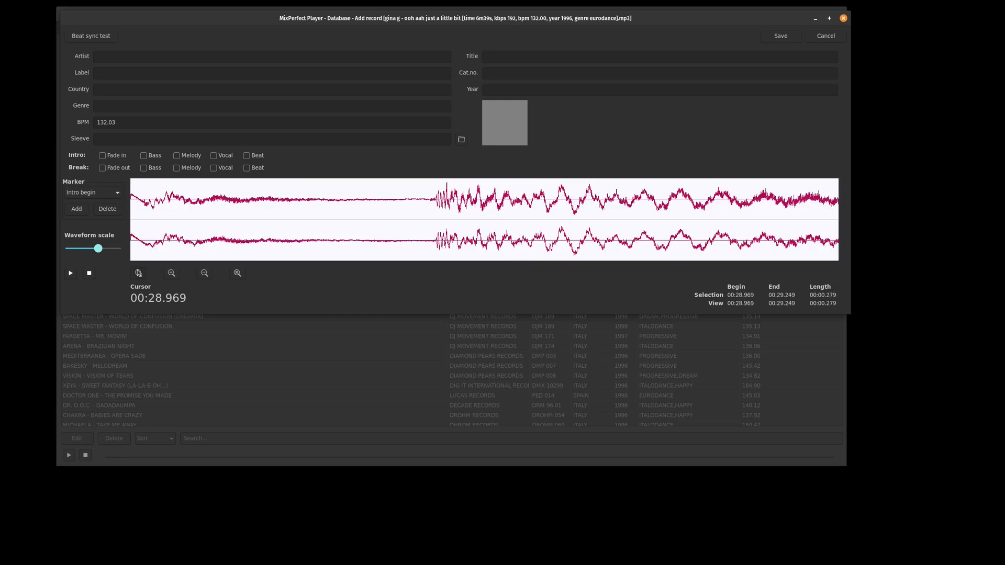
pyautogui.click(433, 200)
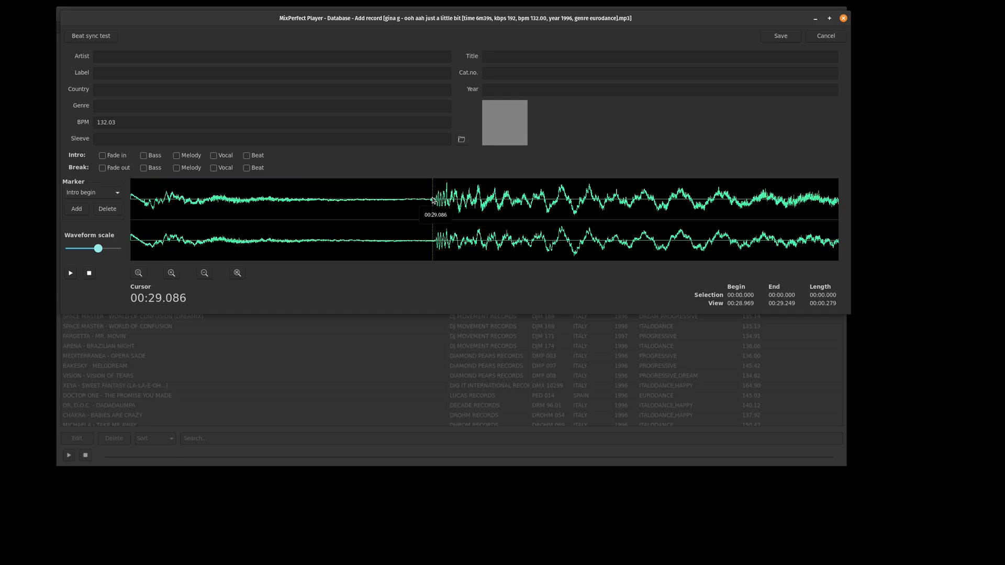
pyautogui.click(107, 197)
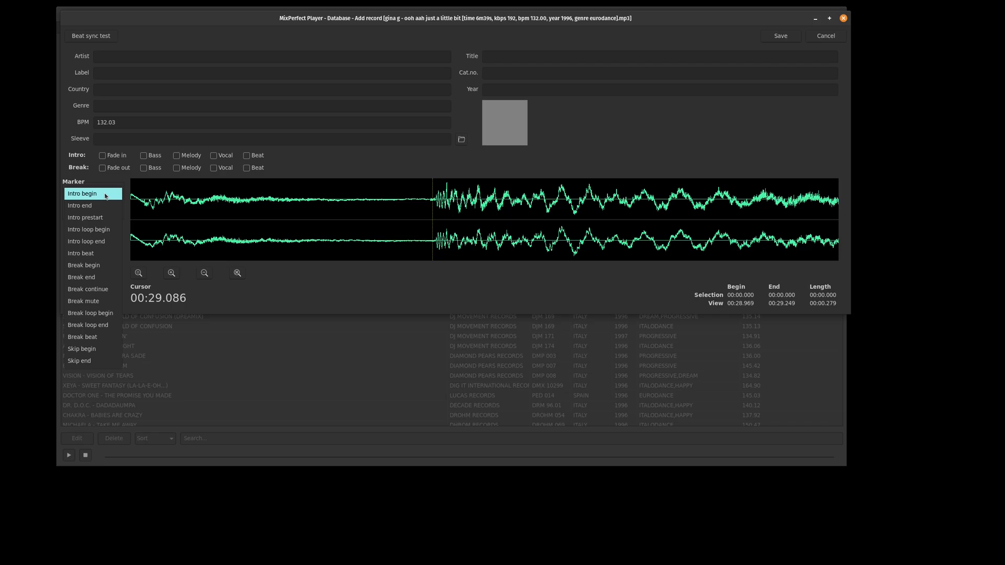
pyautogui.click(105, 205)
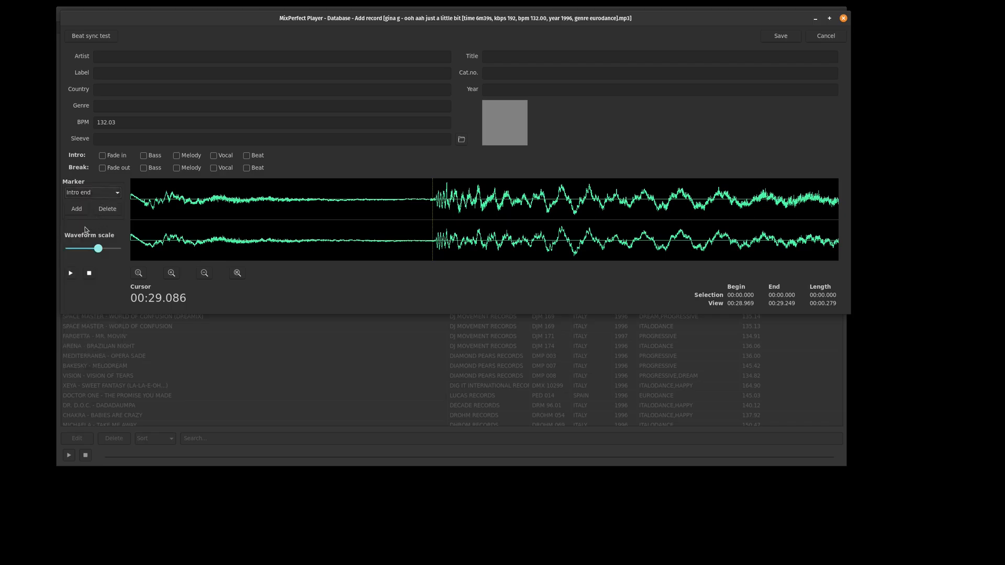
pyautogui.click(76, 211)
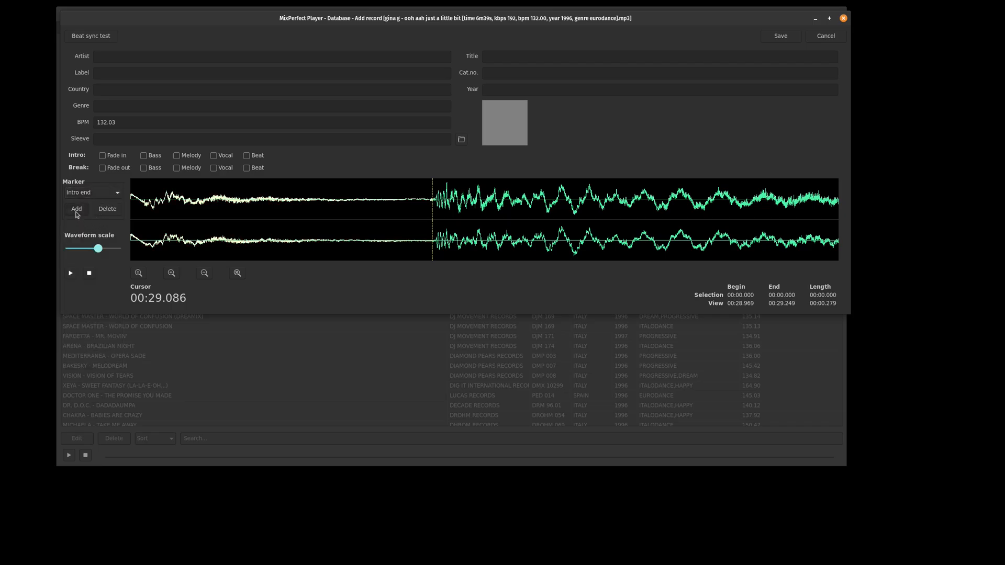
# Locate the beat onset at 00:14.549 in the waveform and replace the Intro begin marker there
pyautogui.click(236, 273)
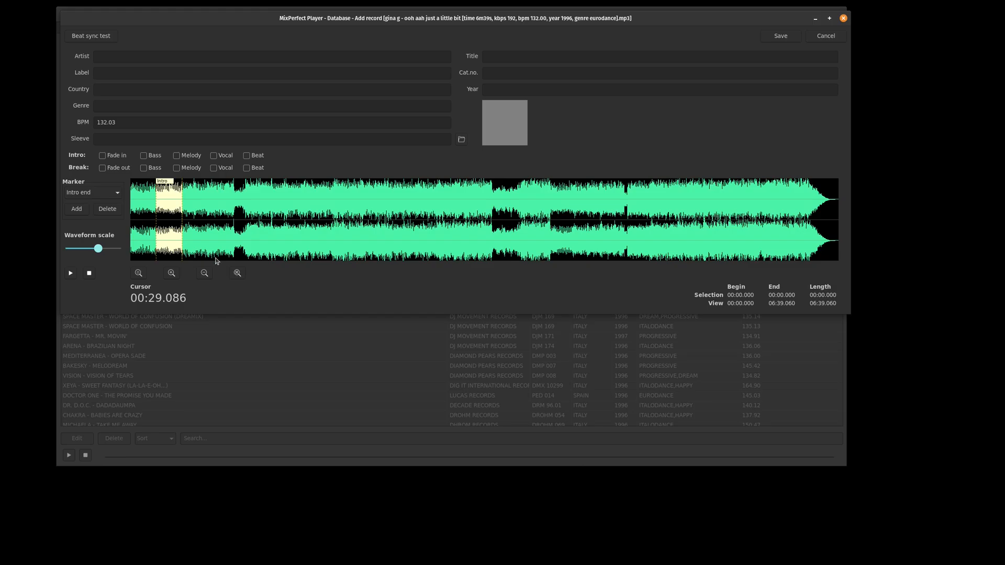
pyautogui.moveTo(152, 251); pyautogui.dragTo(159, 252)
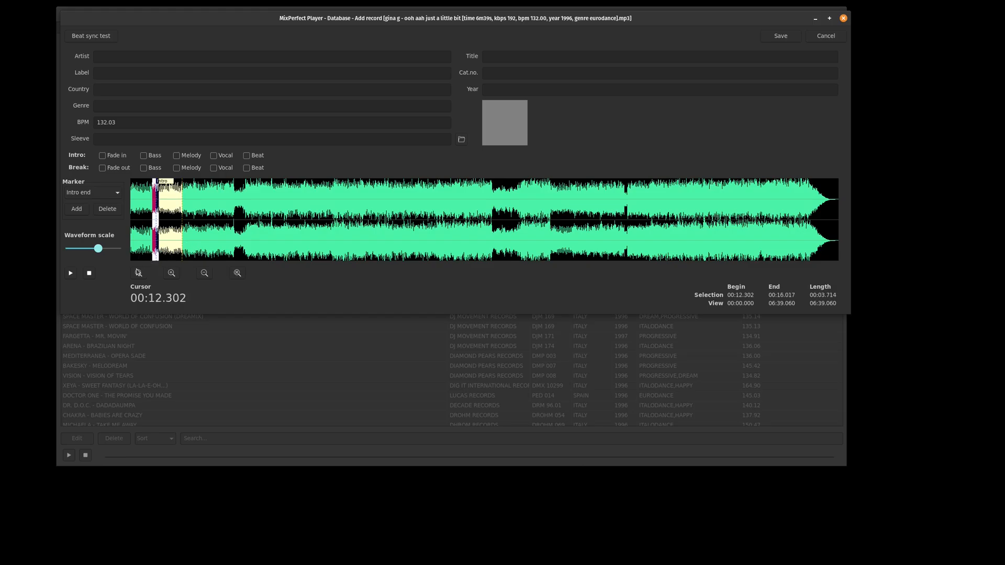
pyautogui.click(139, 273)
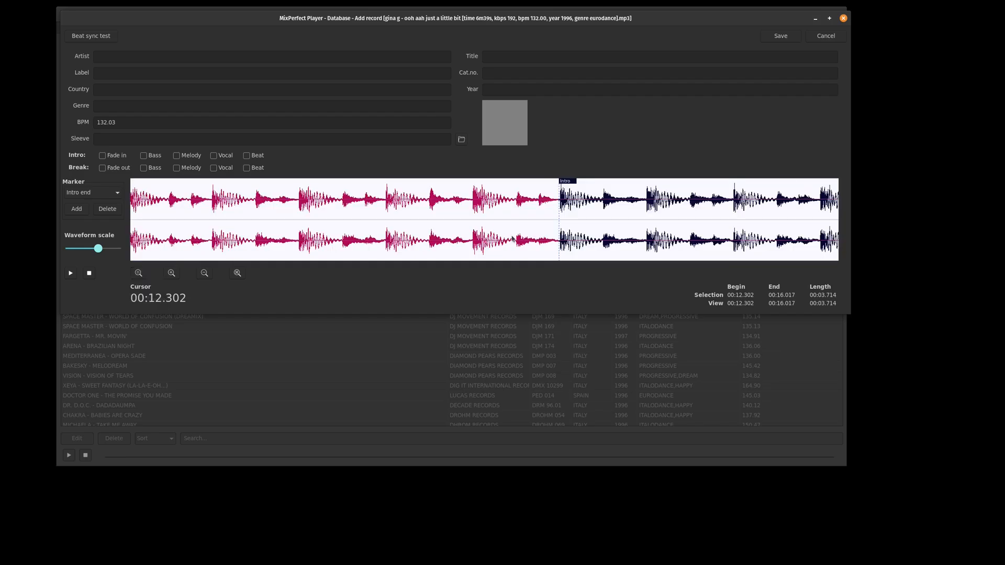
pyautogui.moveTo(550, 238); pyautogui.dragTo(578, 238)
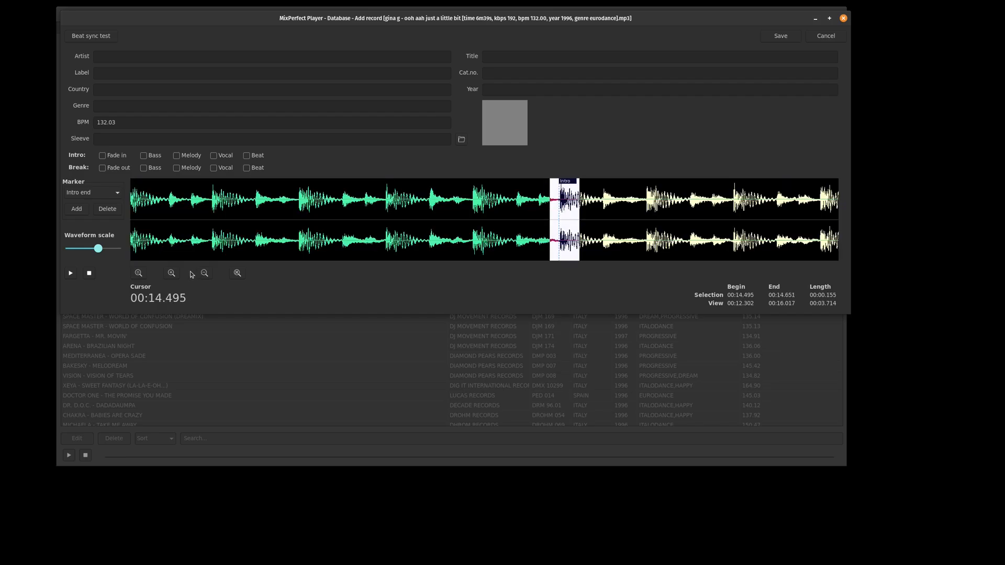
pyautogui.click(138, 273)
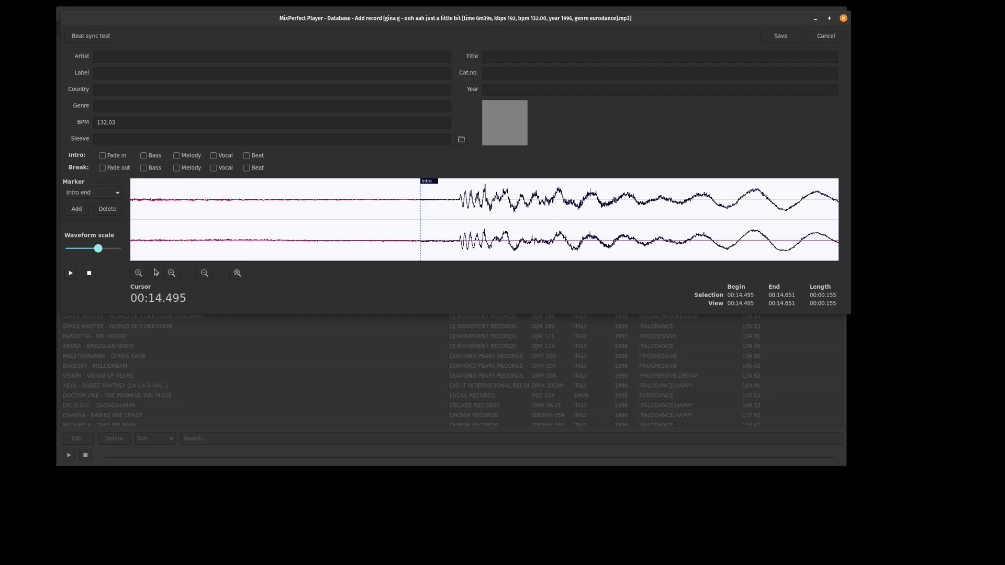
pyautogui.click(457, 206)
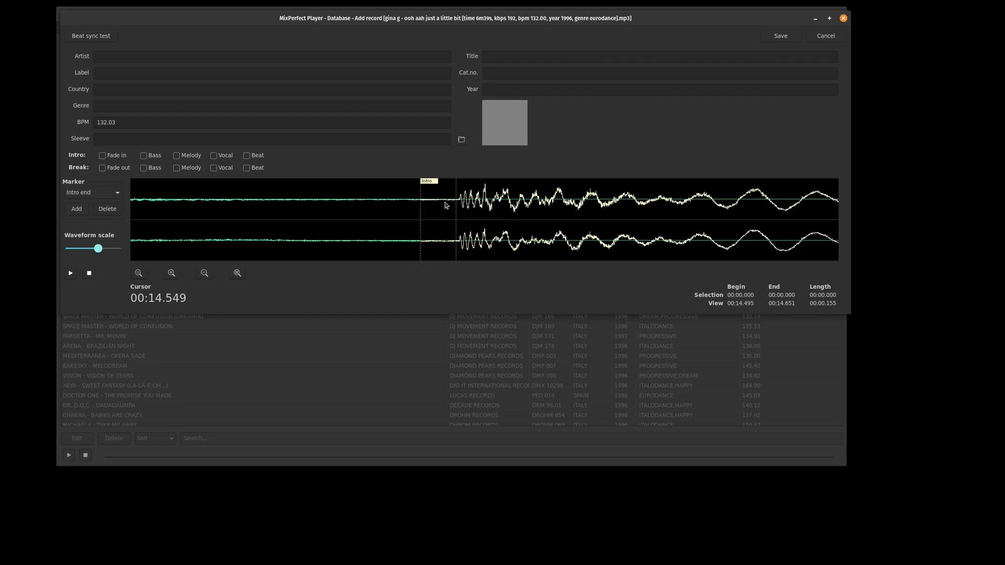
pyautogui.click(111, 198)
pyautogui.click(110, 187)
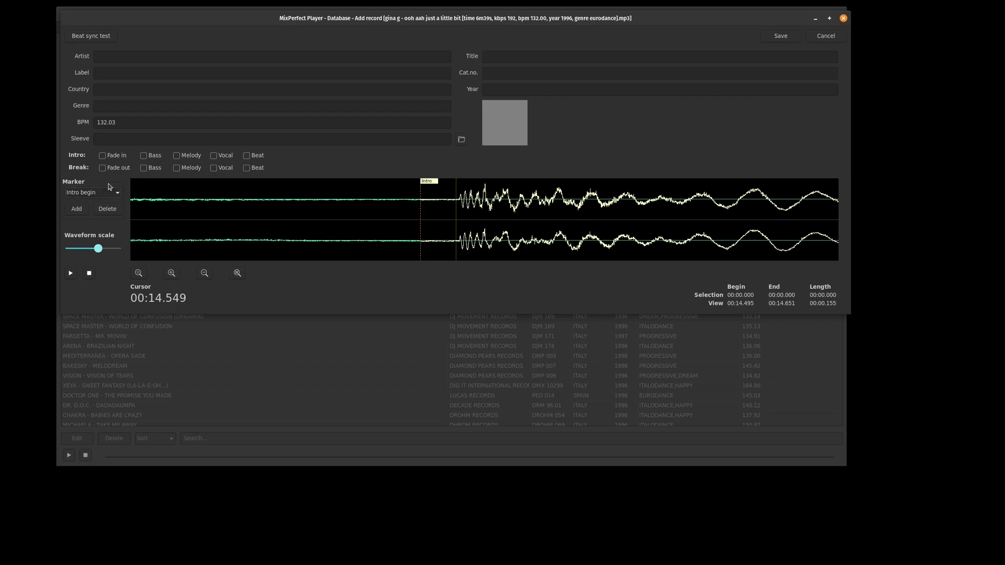
pyautogui.click(79, 211)
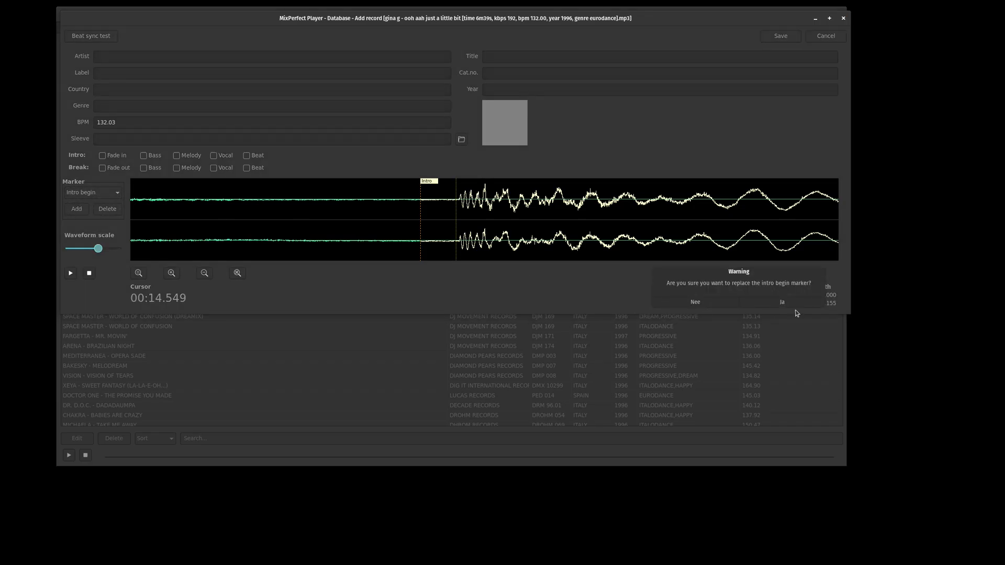
pyautogui.click(789, 303)
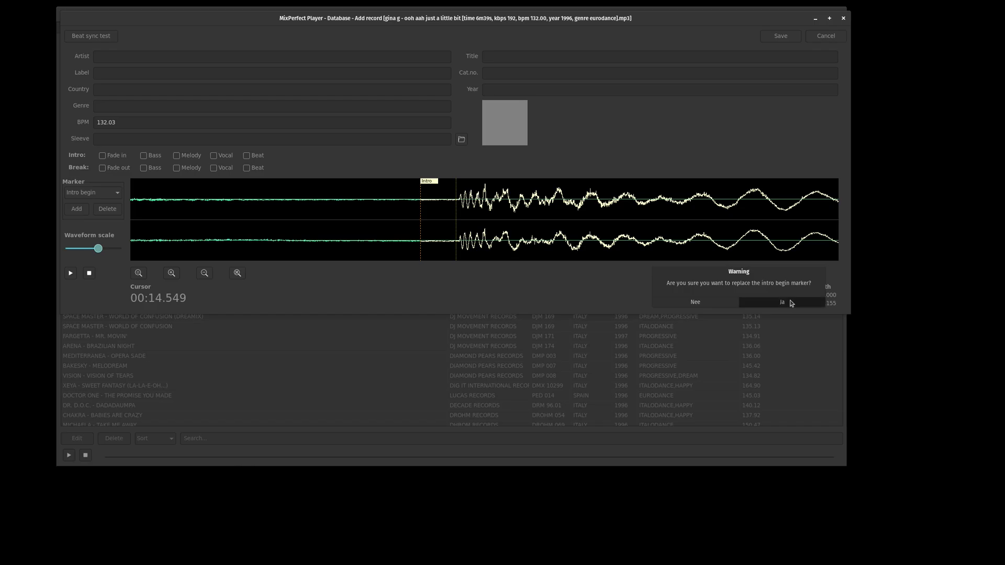
# Isolate the waveform section from about 03:54.9 to 04:01.2 and listen to it from about 03:55
pyautogui.click(238, 273)
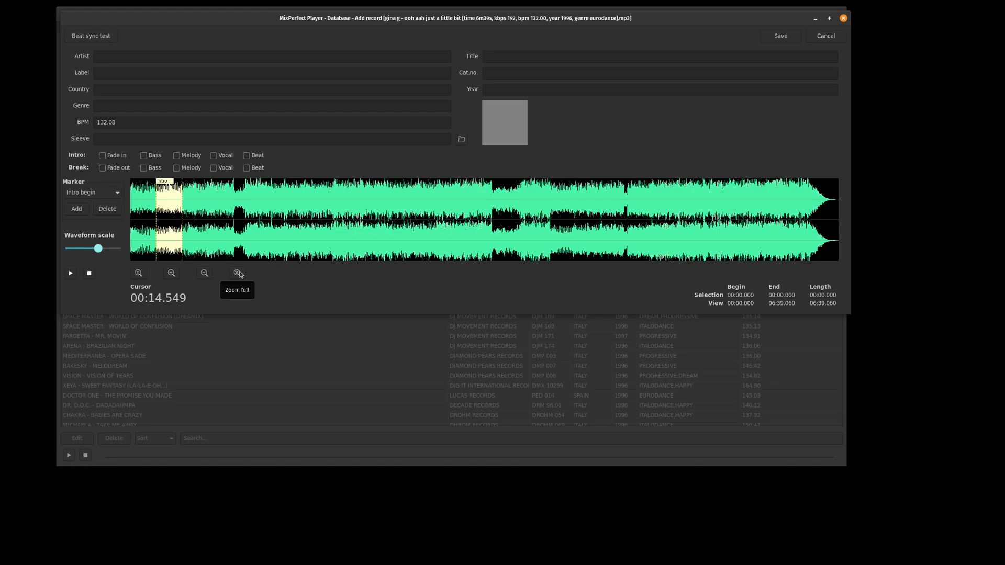
pyautogui.click(559, 254)
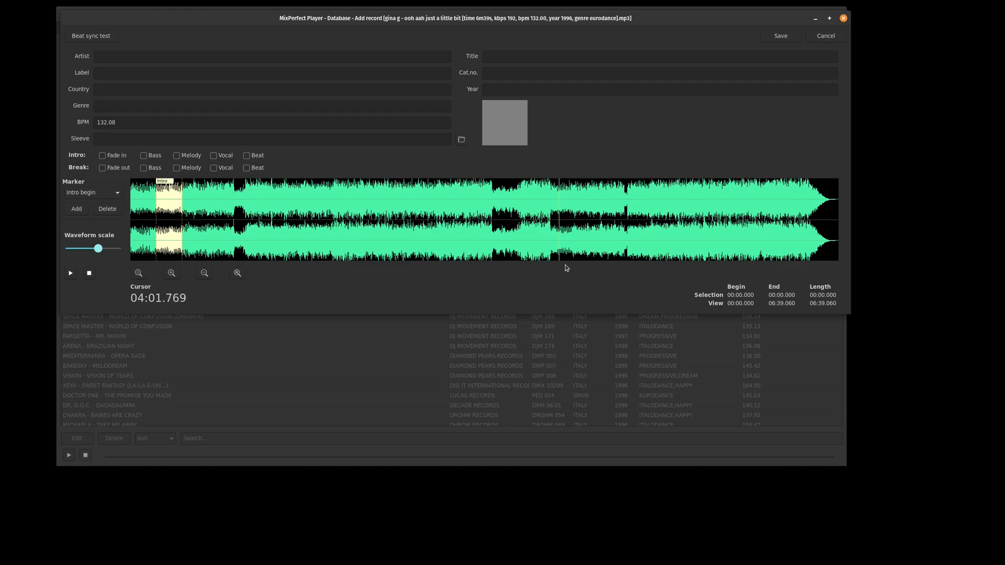
pyautogui.click(548, 248)
pyautogui.moveTo(548, 248); pyautogui.dragTo(558, 248)
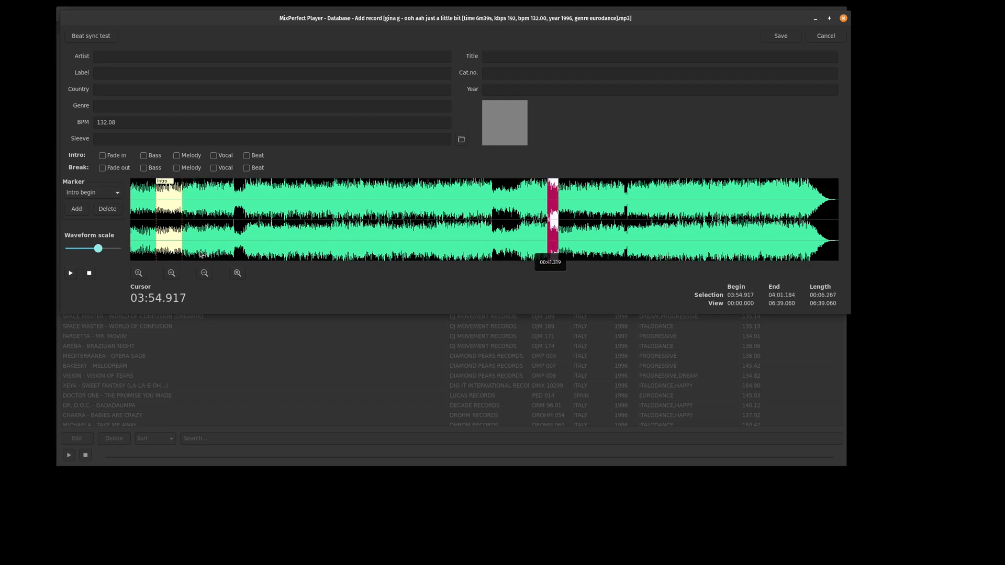
pyautogui.click(139, 273)
pyautogui.click(140, 250)
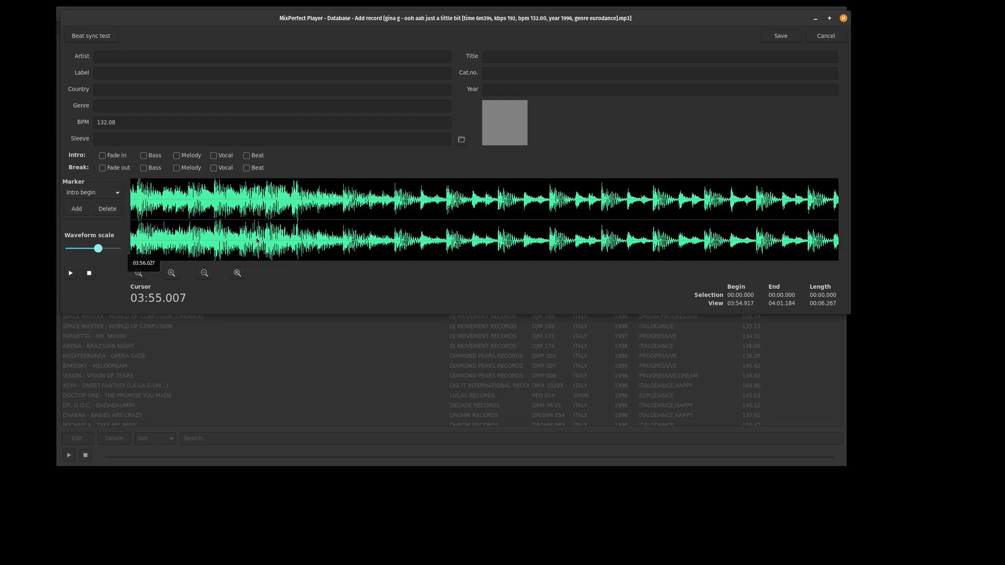
pyautogui.press('space')
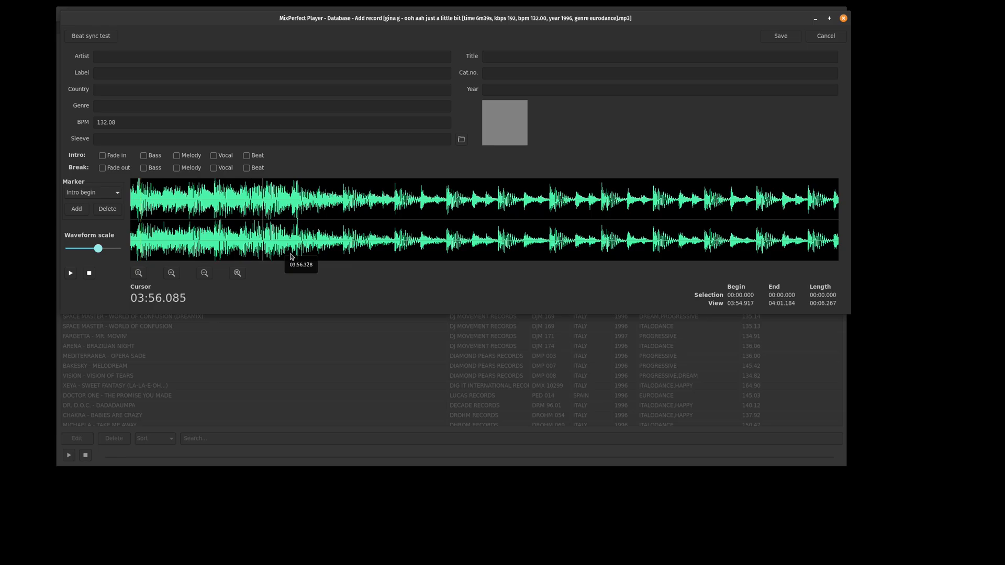
# Locate the beat onset at 03:56.338 in the waveform and add a Break begin marker there
pyautogui.moveTo(288, 257); pyautogui.dragTo(302, 257)
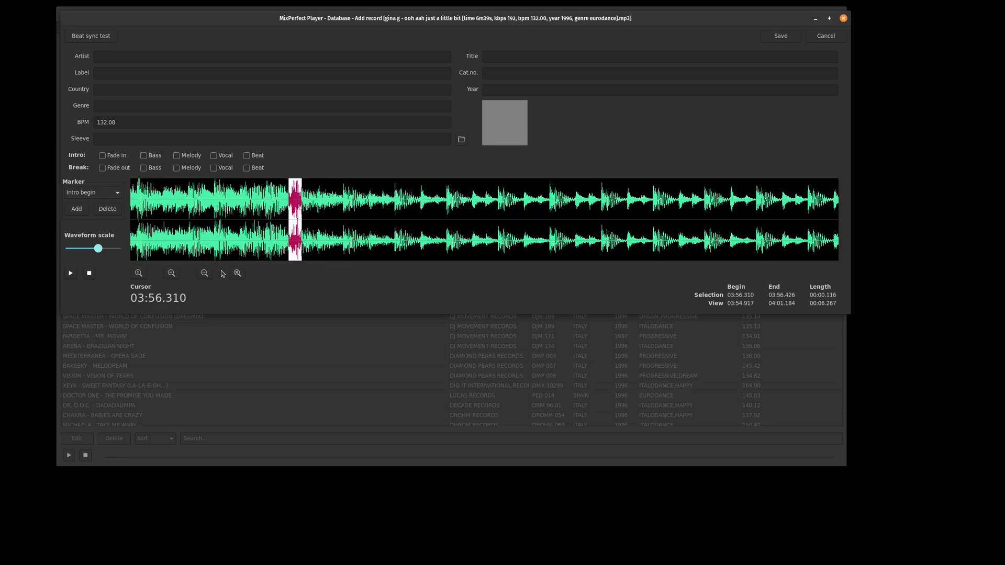
pyautogui.click(140, 273)
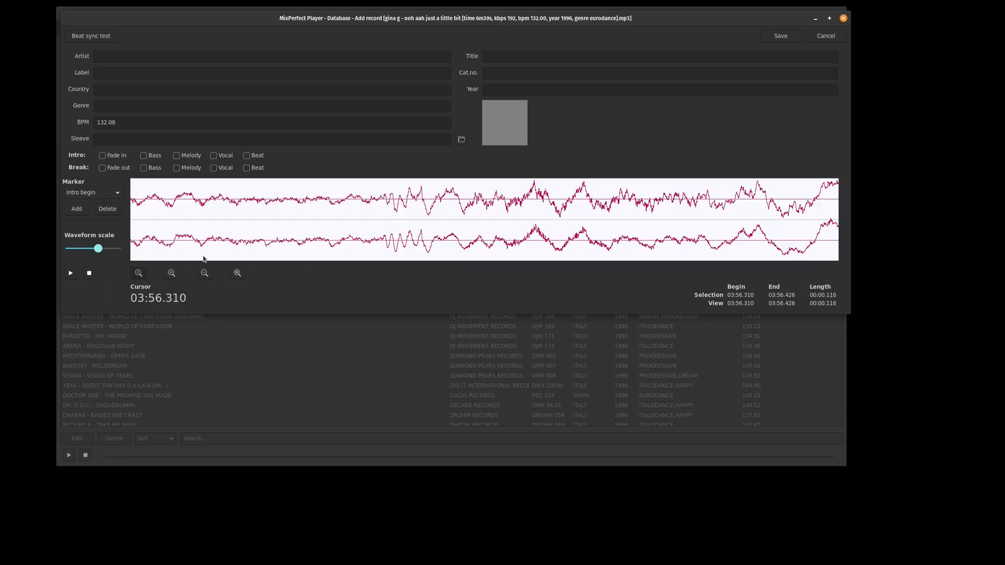
pyautogui.click(383, 212)
pyautogui.click(118, 193)
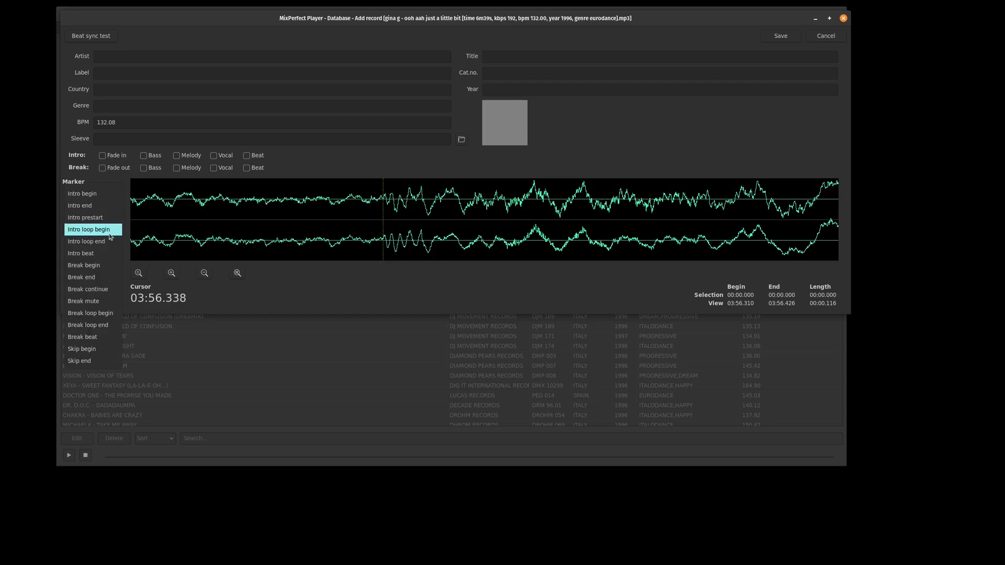
pyautogui.click(106, 263)
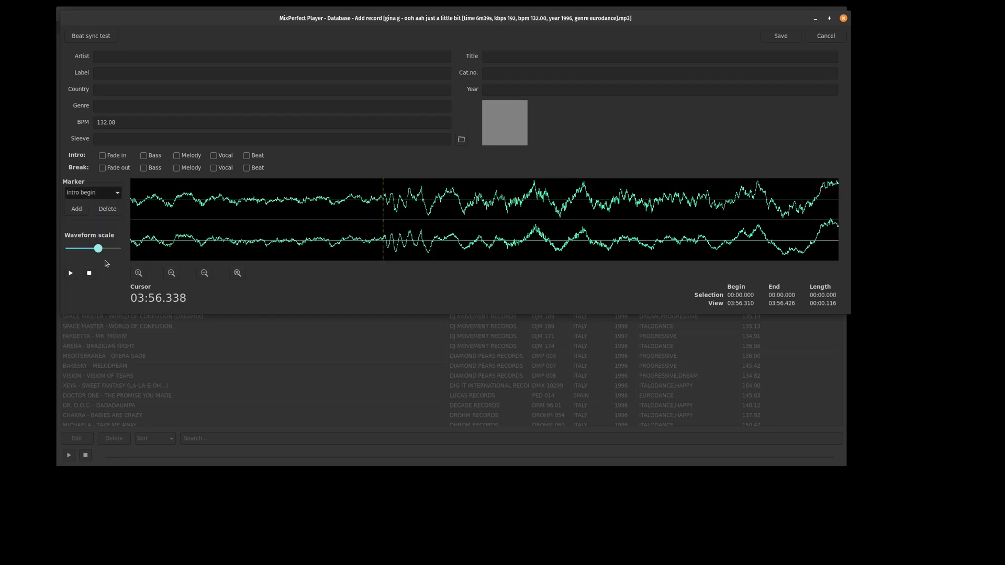
pyautogui.click(76, 209)
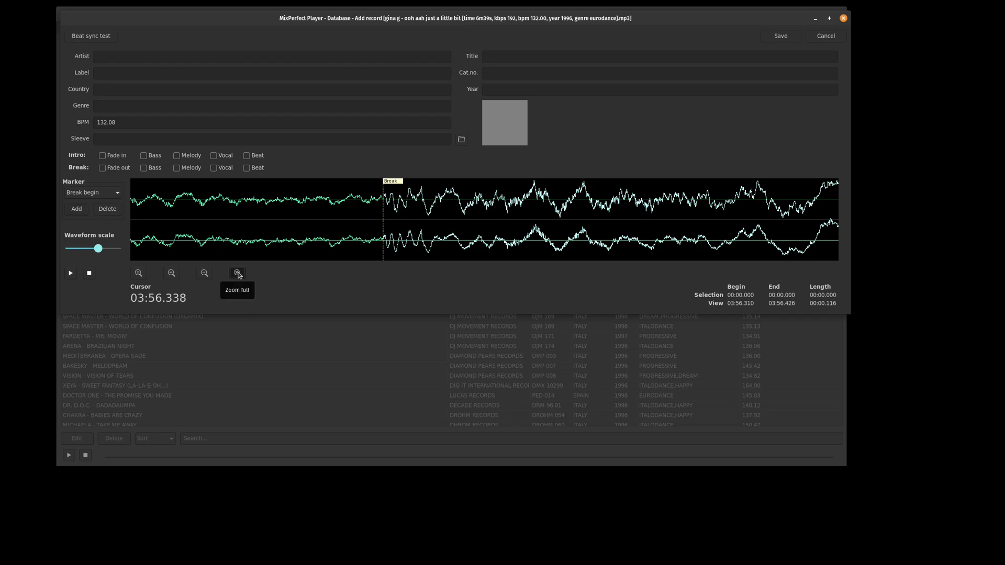
# Locate the beat onset at 04:10.890 near the end of the break and replace the Break end marker there
pyautogui.click(237, 272)
pyautogui.moveTo(571, 241); pyautogui.dragTo(578, 244)
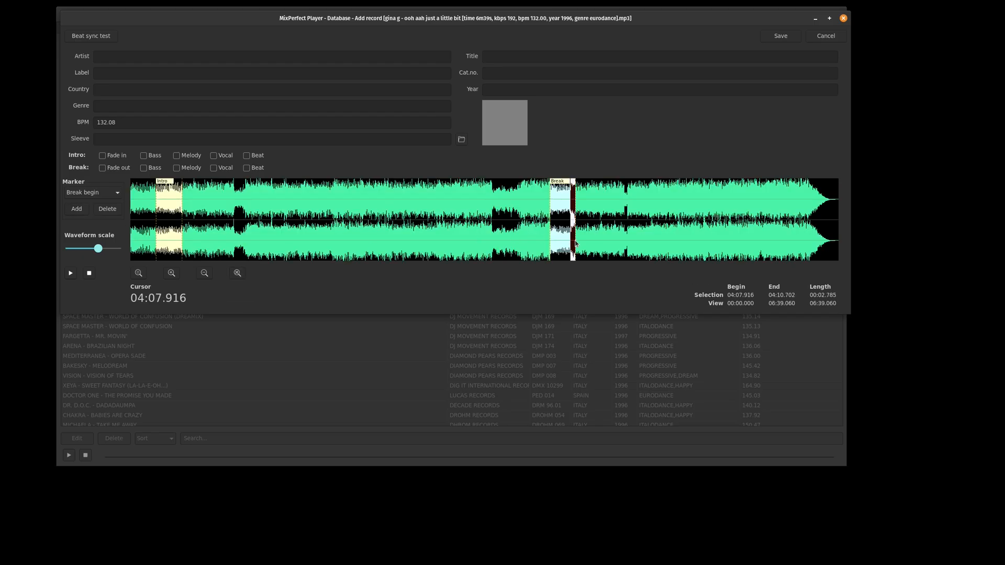
pyautogui.click(138, 273)
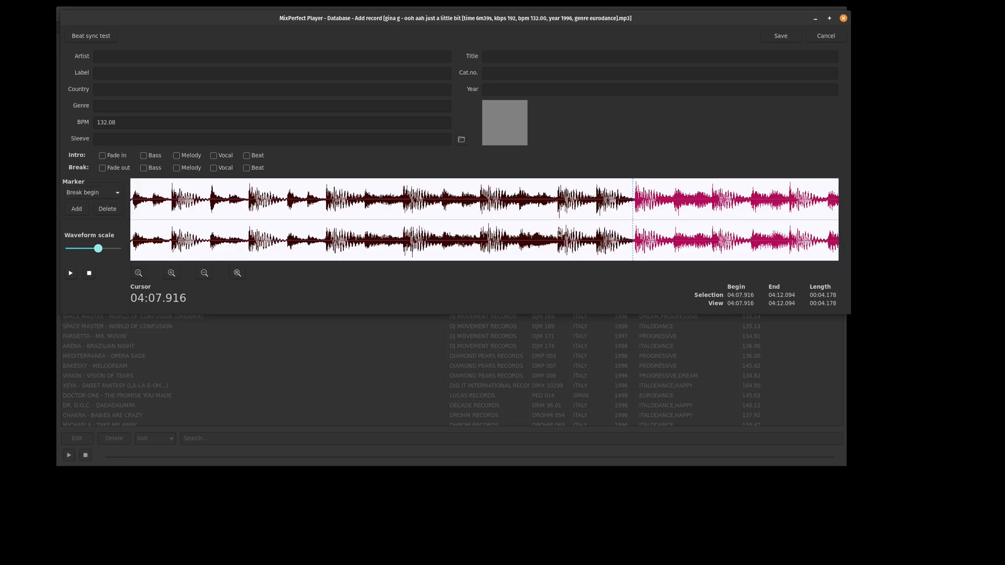
pyautogui.moveTo(611, 237); pyautogui.dragTo(655, 239)
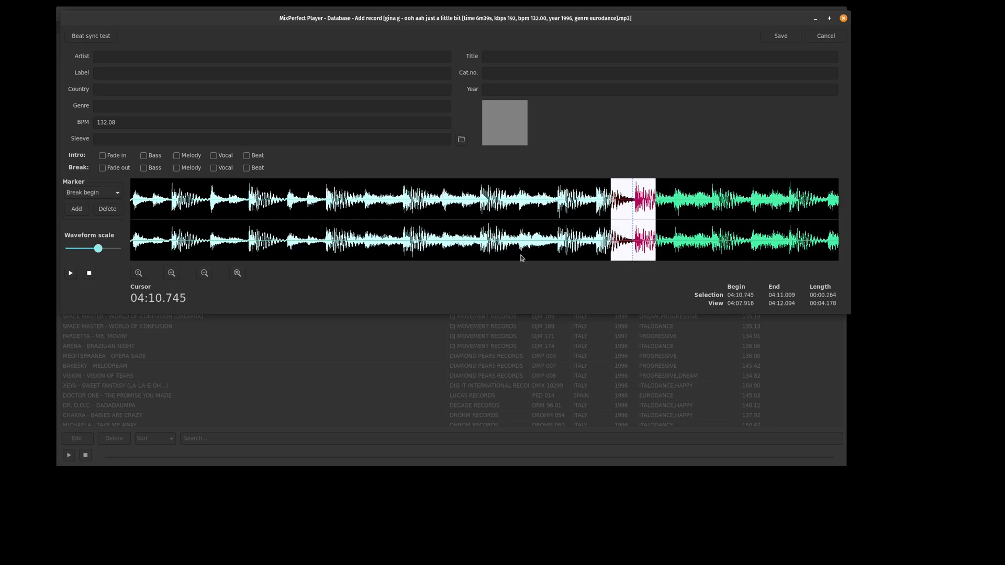
pyautogui.click(138, 273)
pyautogui.click(568, 204)
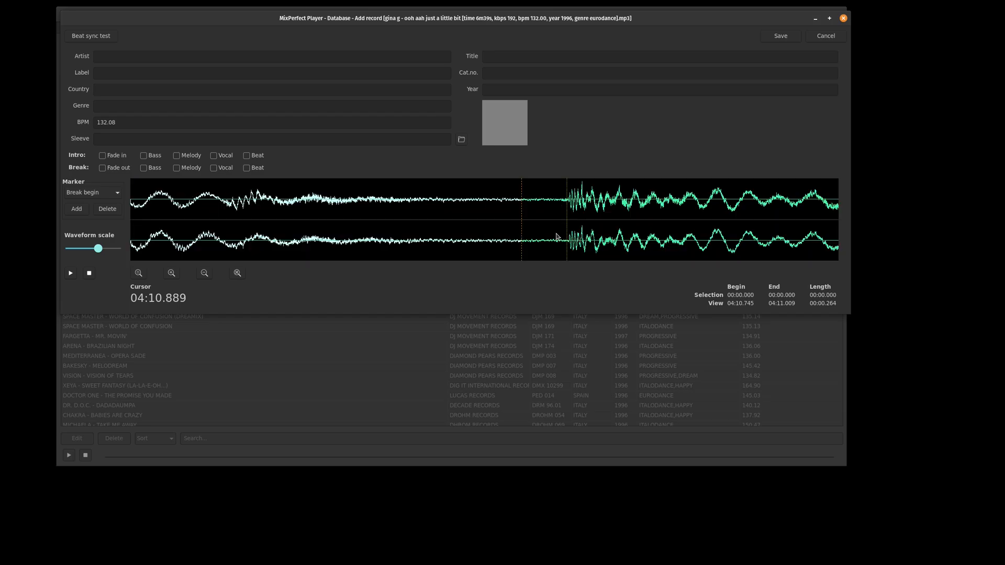
pyautogui.click(172, 275)
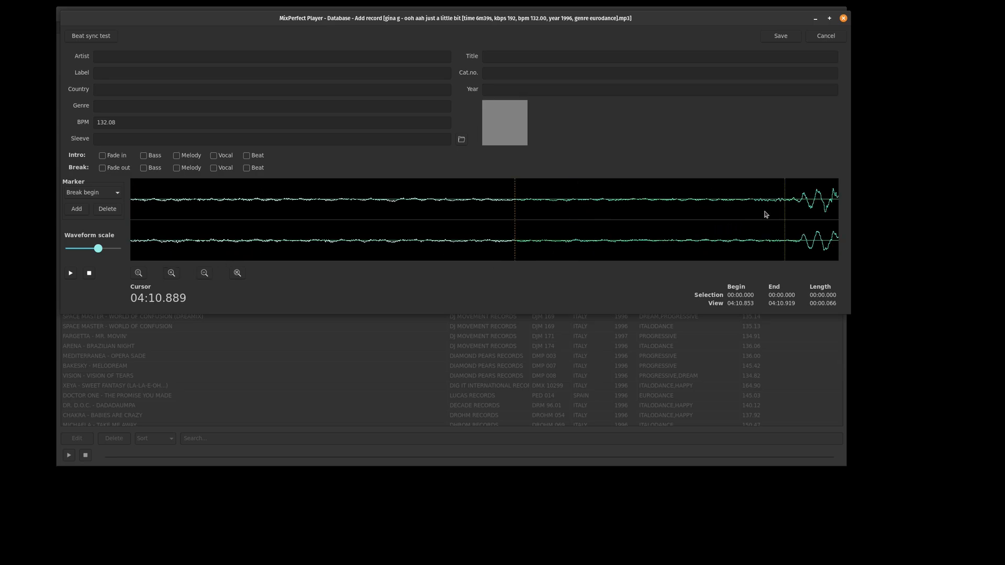
pyautogui.click(796, 212)
pyautogui.click(112, 195)
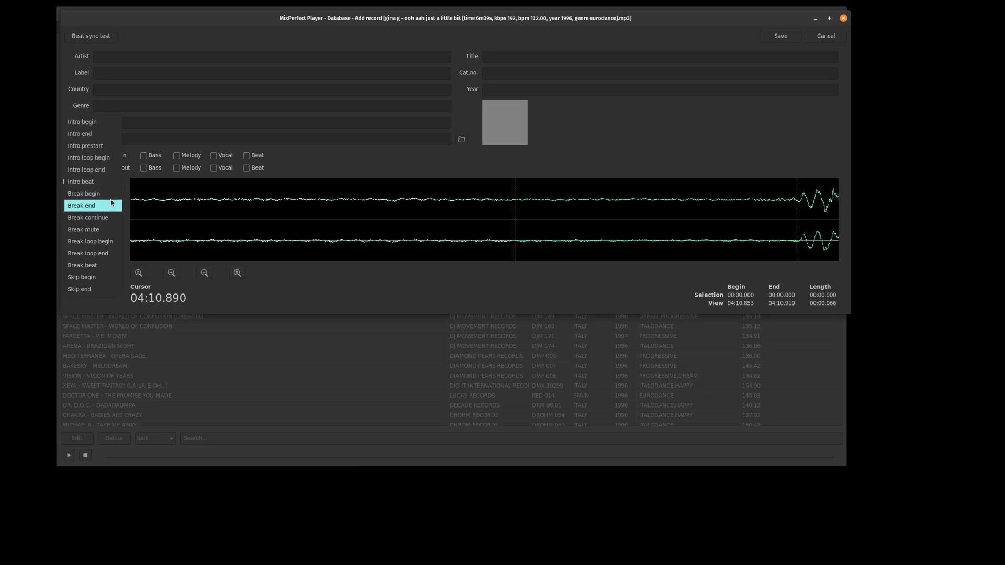
pyautogui.click(111, 203)
pyautogui.click(78, 209)
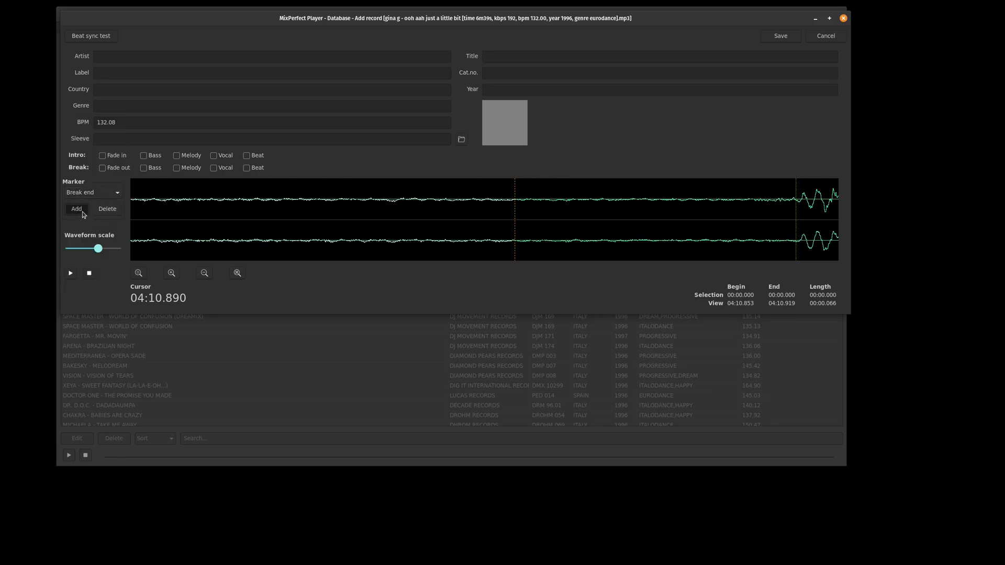
pyautogui.click(784, 304)
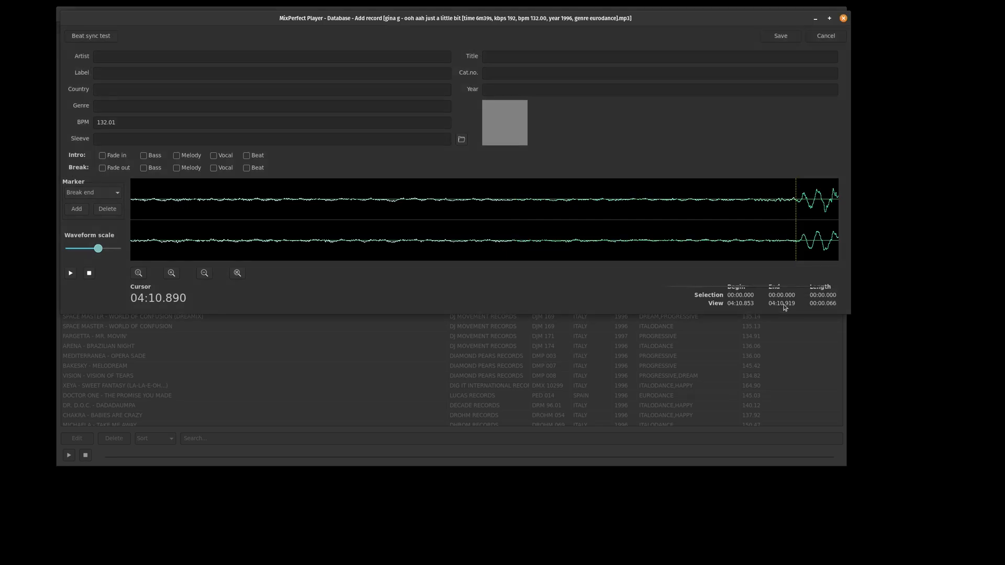
# Listen to the intro section from about 00:21 and tag the intro as Beat
pyautogui.click(237, 273)
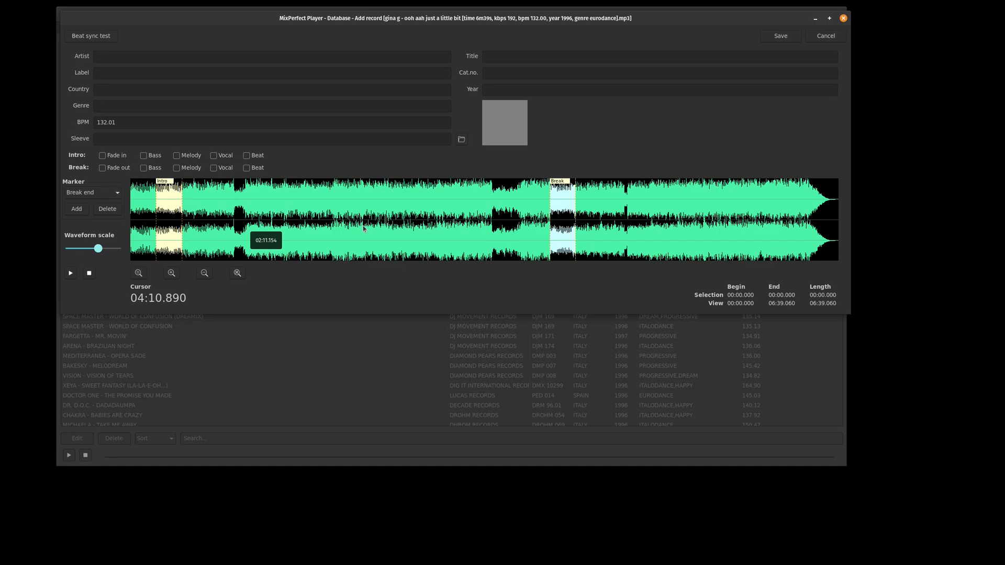
pyautogui.click(161, 206)
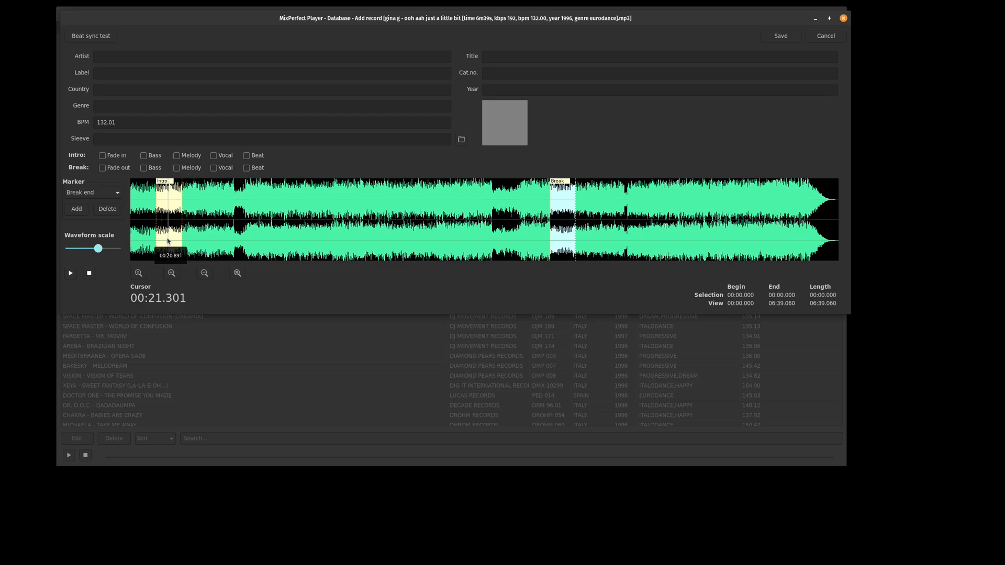
pyautogui.click(247, 159)
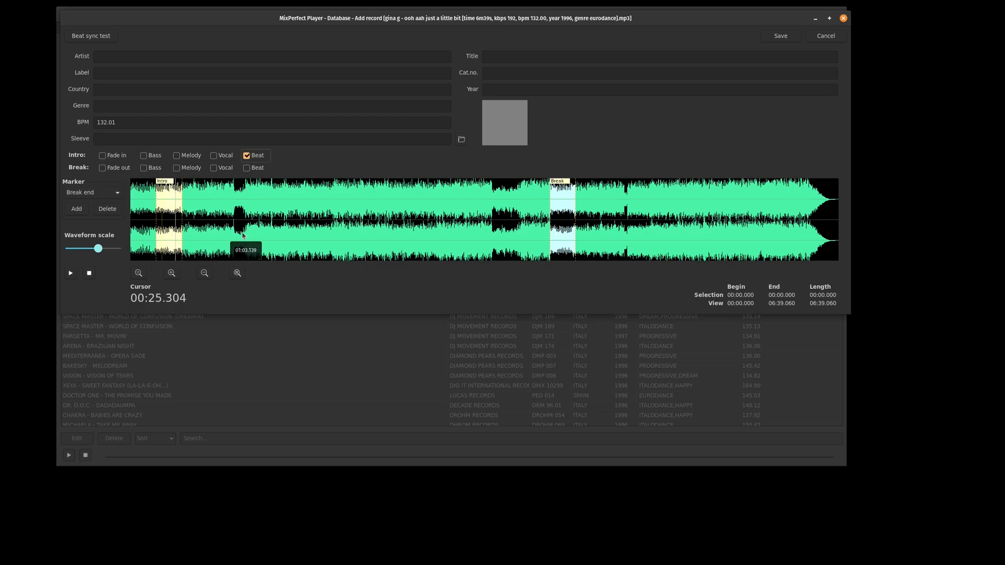
# Listen to the track from about 01:24.7 and within the break section, and tag the break as Vocal and Beat
pyautogui.click(281, 236)
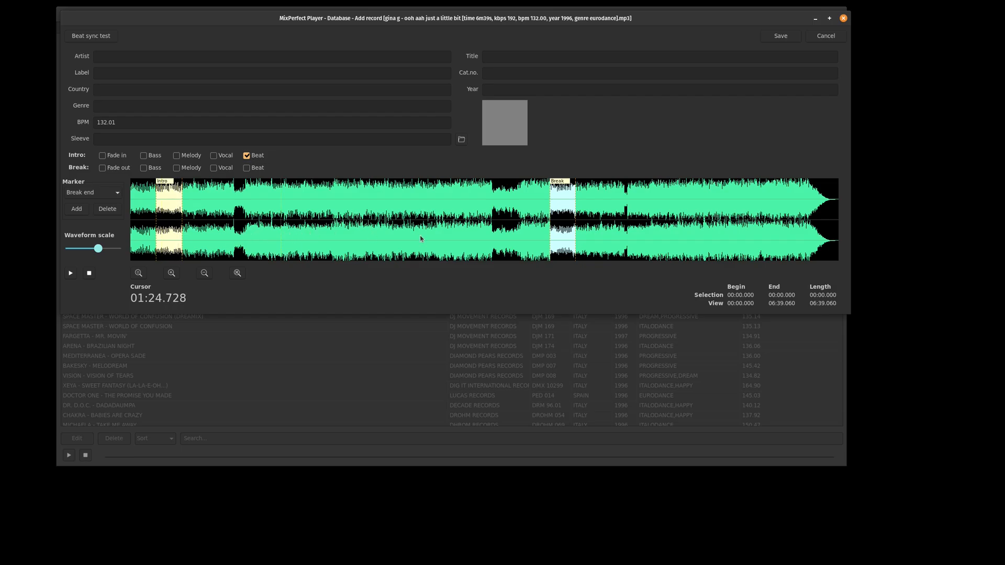
pyautogui.click(559, 242)
pyautogui.click(262, 168)
pyautogui.press('space')
pyautogui.click(571, 241)
# Run the intro and break beat sync tests with a raised volume of the overlapping test-beats, and stop both
pyautogui.click(109, 37)
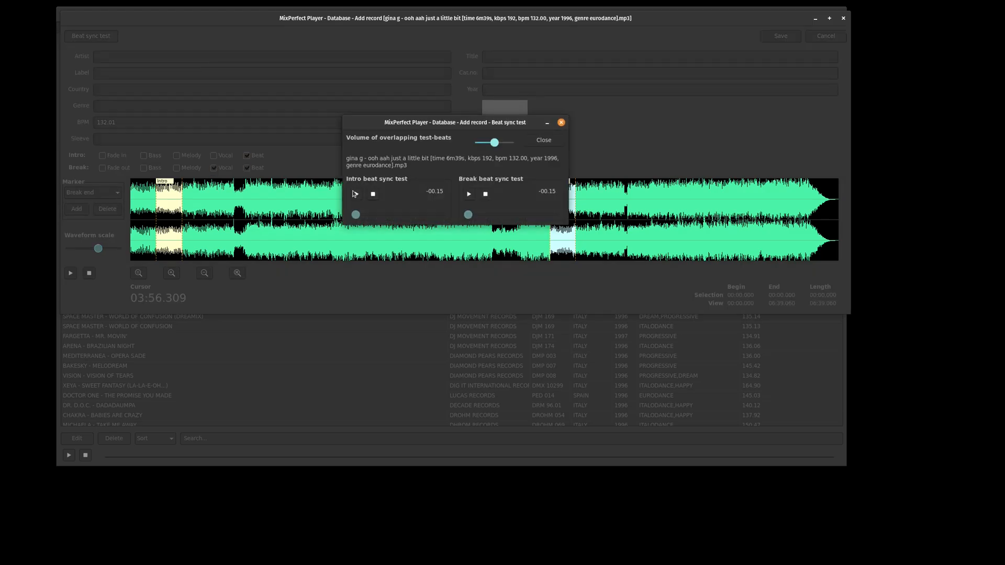
pyautogui.click(356, 194)
pyautogui.moveTo(495, 144); pyautogui.dragTo(507, 146)
pyautogui.click(470, 195)
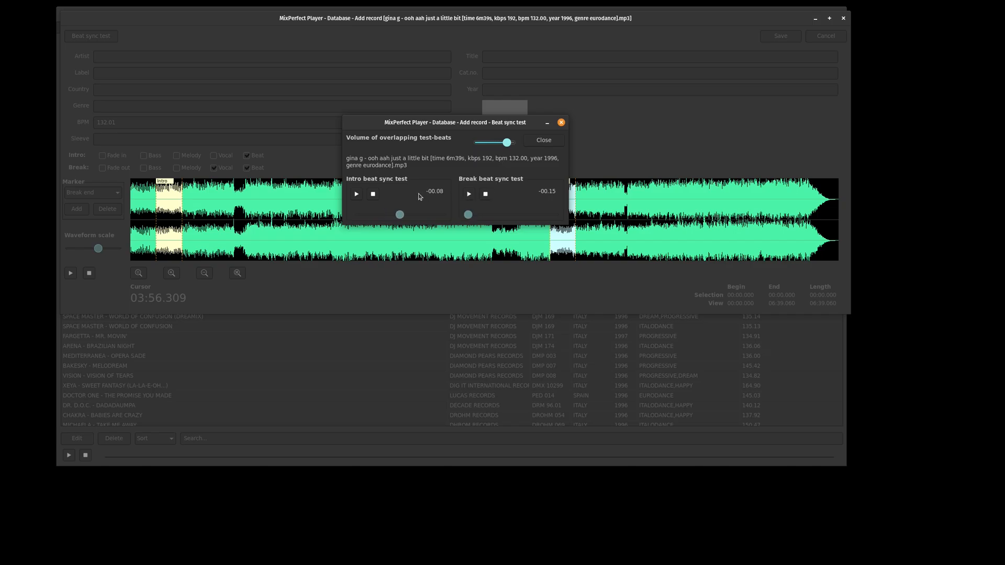
pyautogui.click(373, 195)
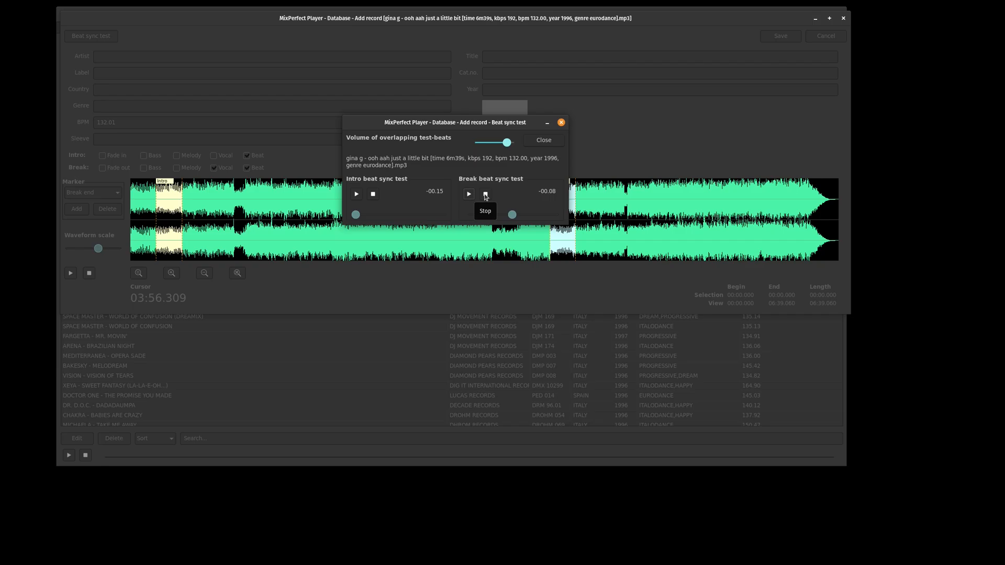
pyautogui.click(485, 195)
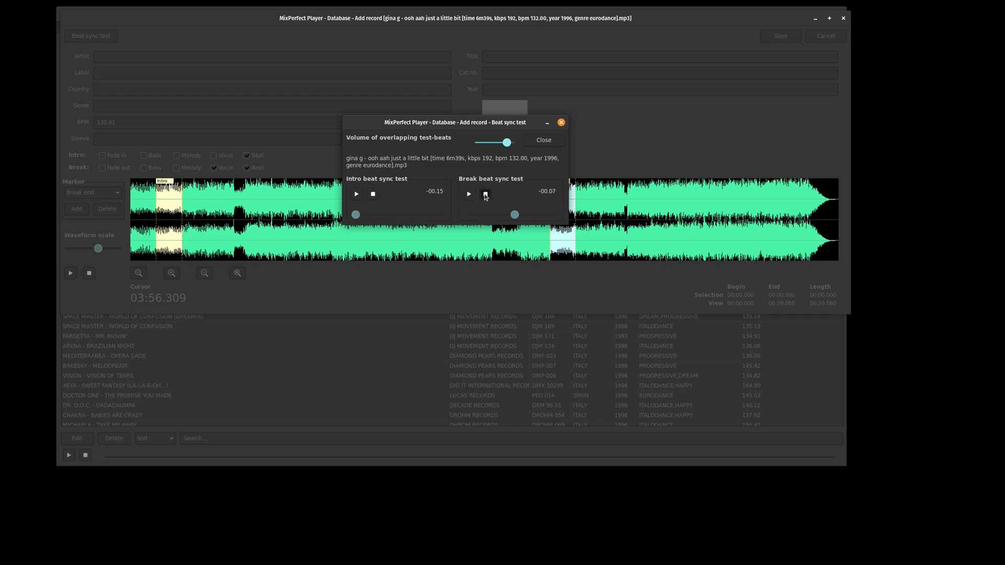
# Close the beat sync test and add a Skip end marker at the beat onset at 03:23.600
pyautogui.click(543, 141)
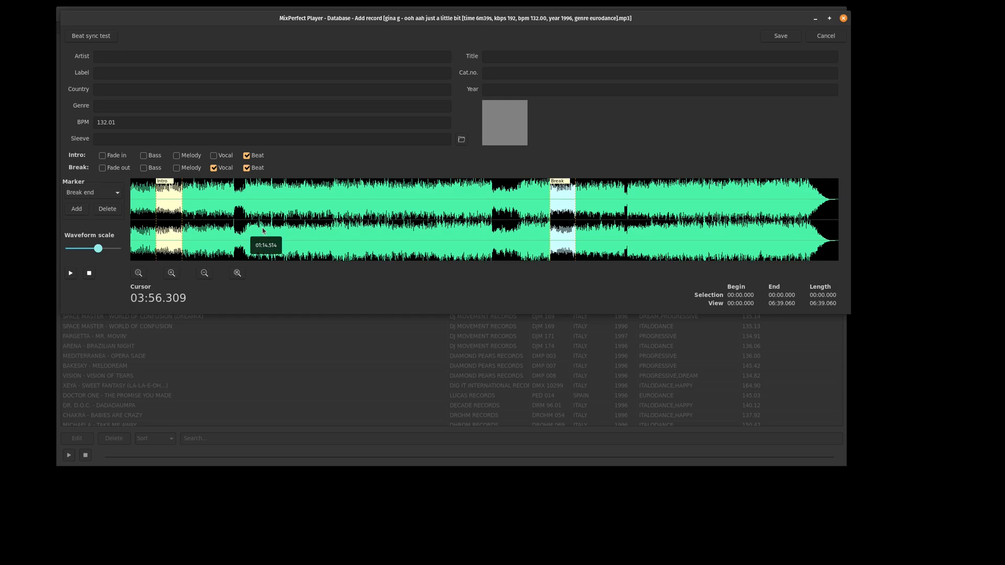
pyautogui.click(371, 232)
pyautogui.click(360, 233)
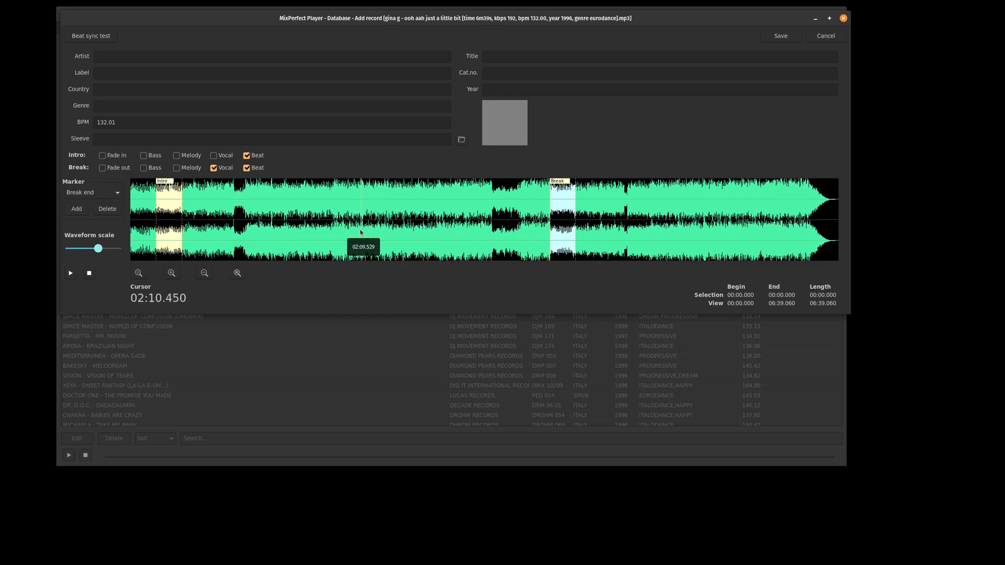
pyautogui.click(489, 198)
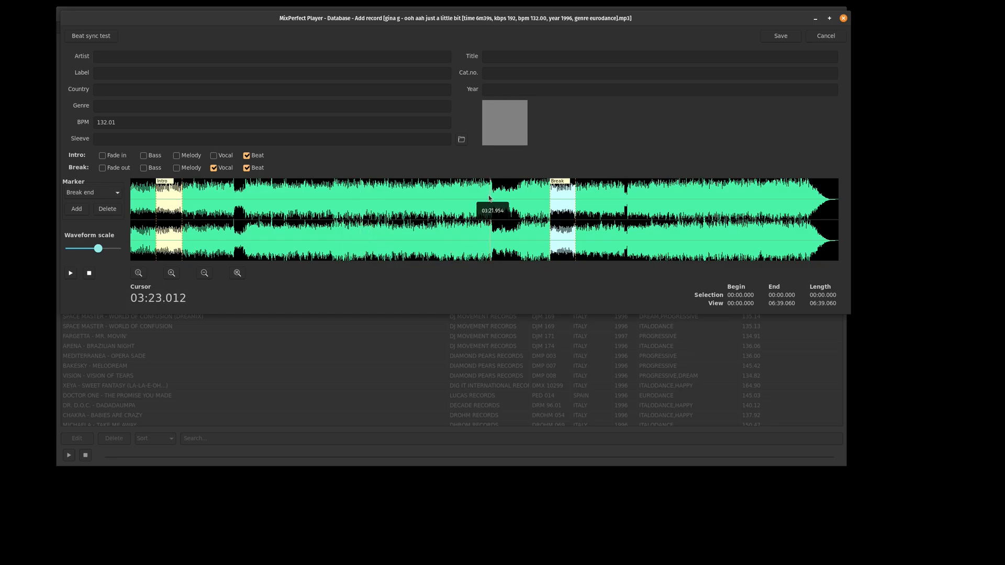
pyautogui.moveTo(490, 198); pyautogui.dragTo(498, 197)
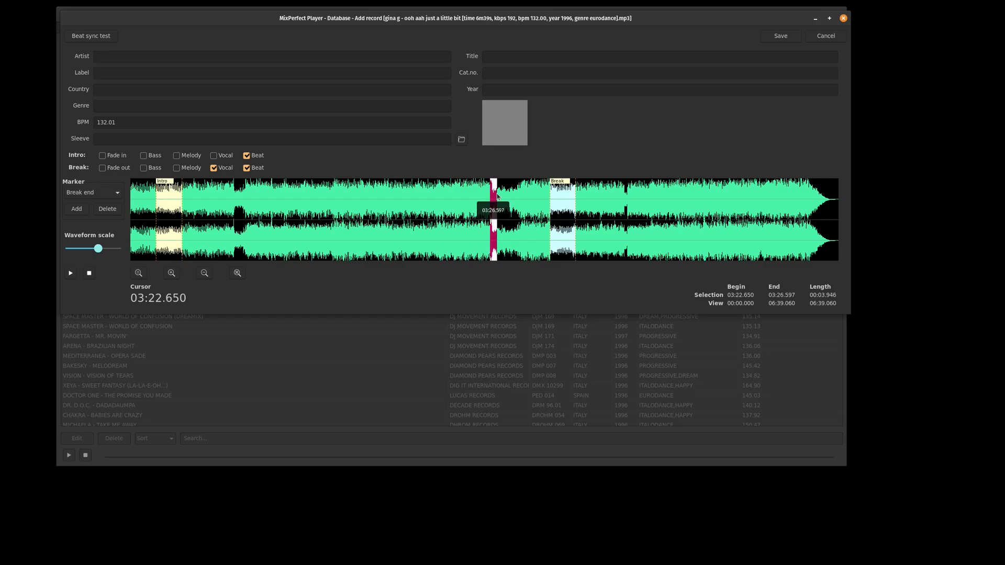
pyautogui.click(139, 272)
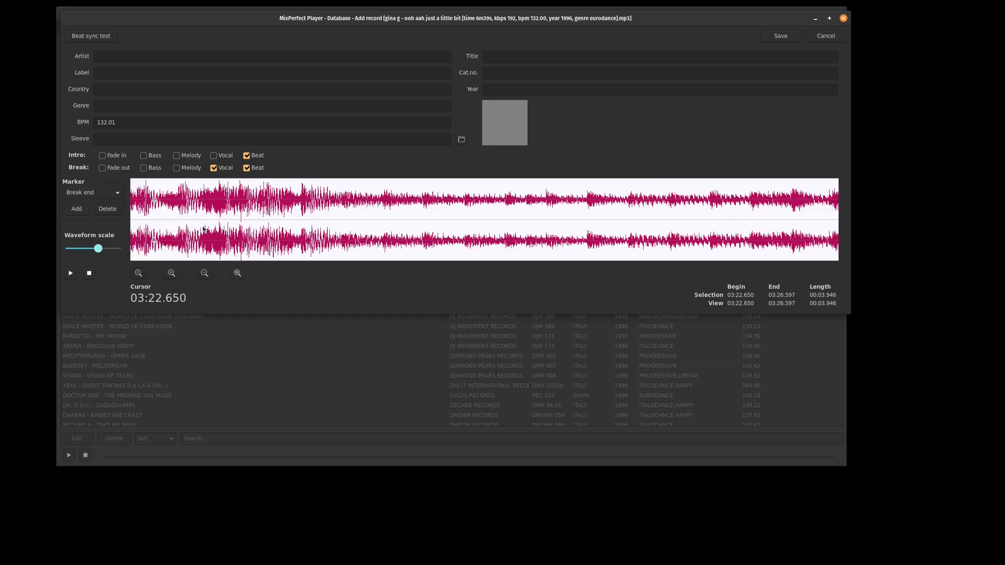
pyautogui.click(203, 226)
pyautogui.moveTo(300, 225); pyautogui.dragTo(326, 225)
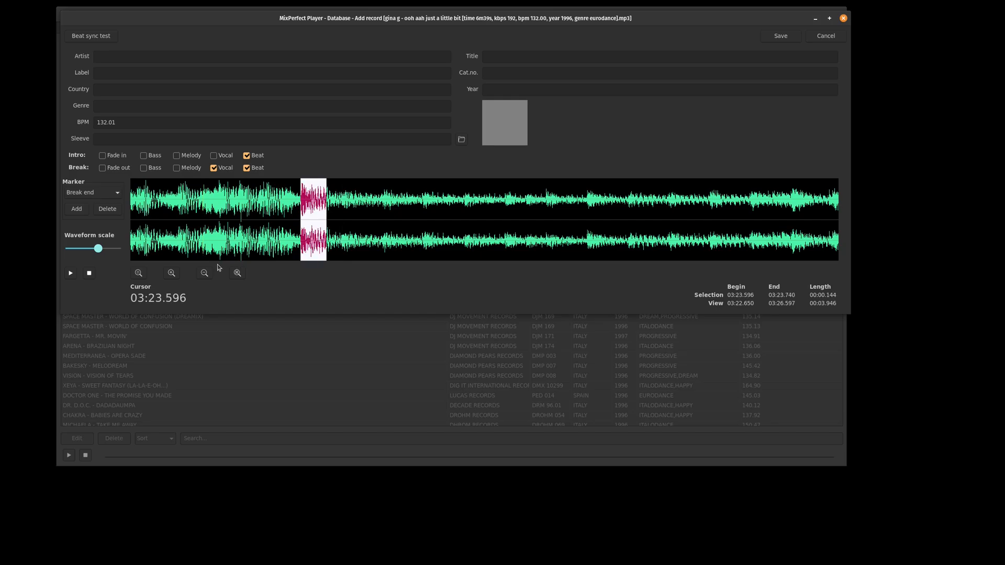
pyautogui.click(139, 273)
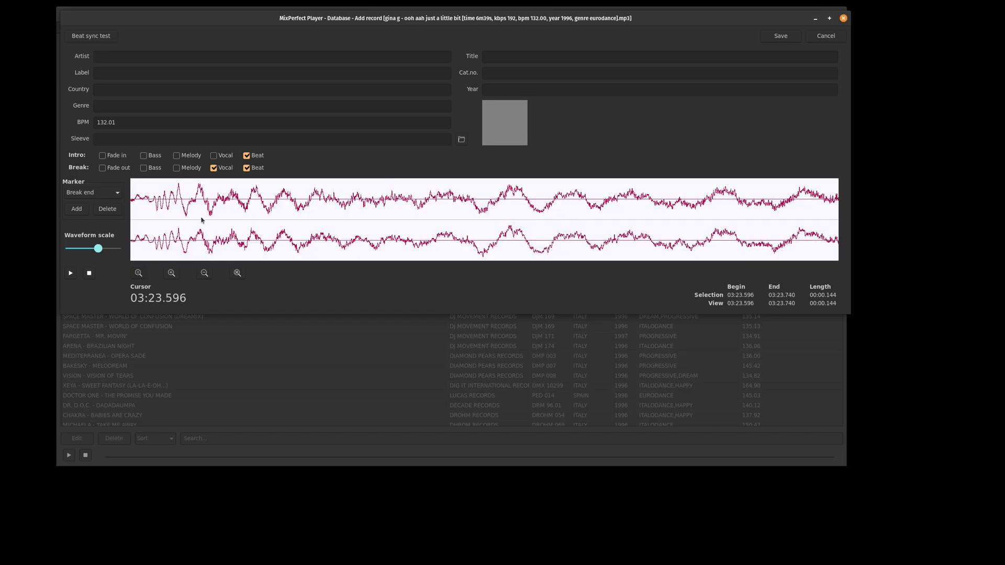
pyautogui.click(155, 211)
pyautogui.click(108, 197)
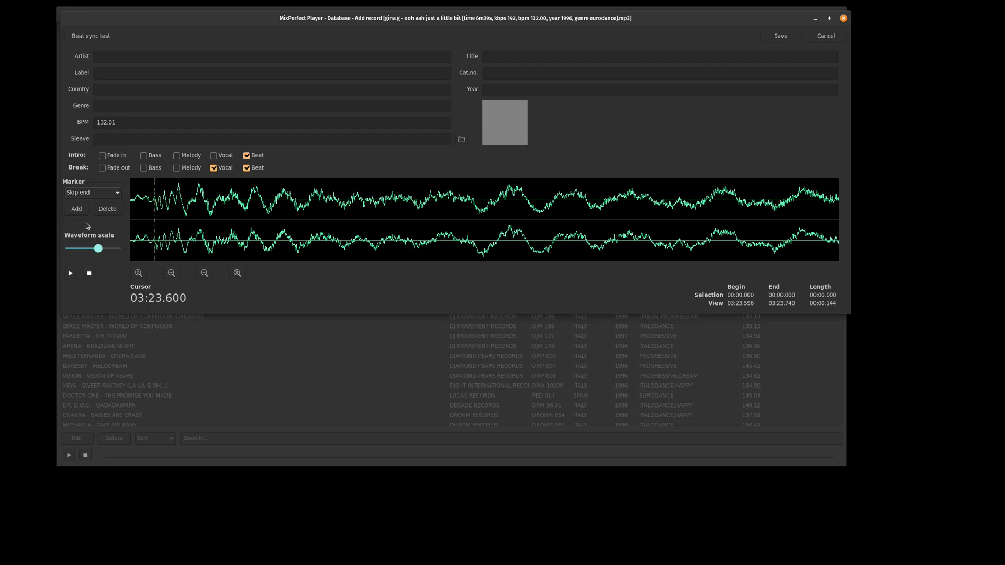
# Locate the beat onset at 02:10.867 and add a Skip begin marker there
pyautogui.click(237, 273)
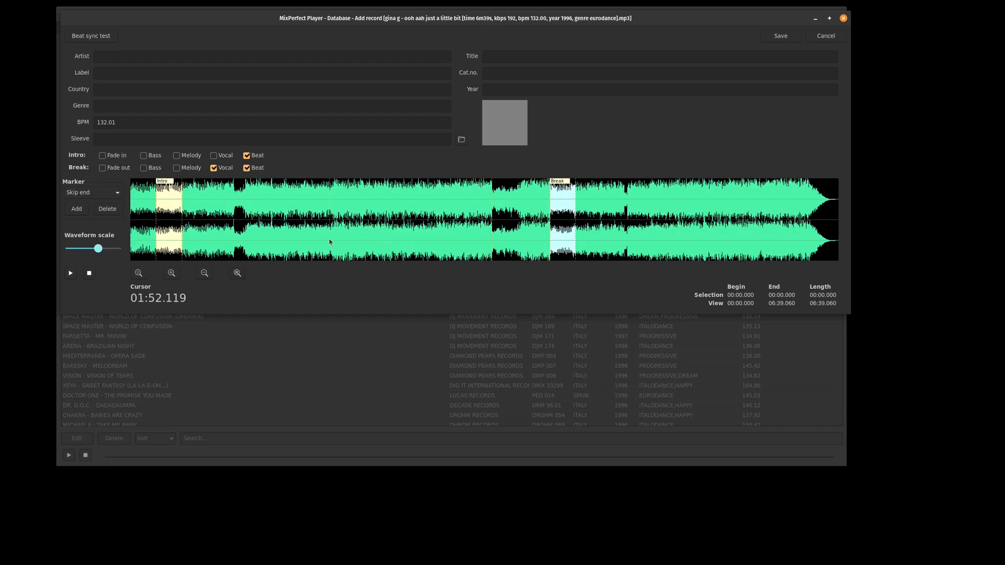
pyautogui.click(349, 245)
pyautogui.press('space')
pyautogui.moveTo(360, 238); pyautogui.dragTo(368, 238)
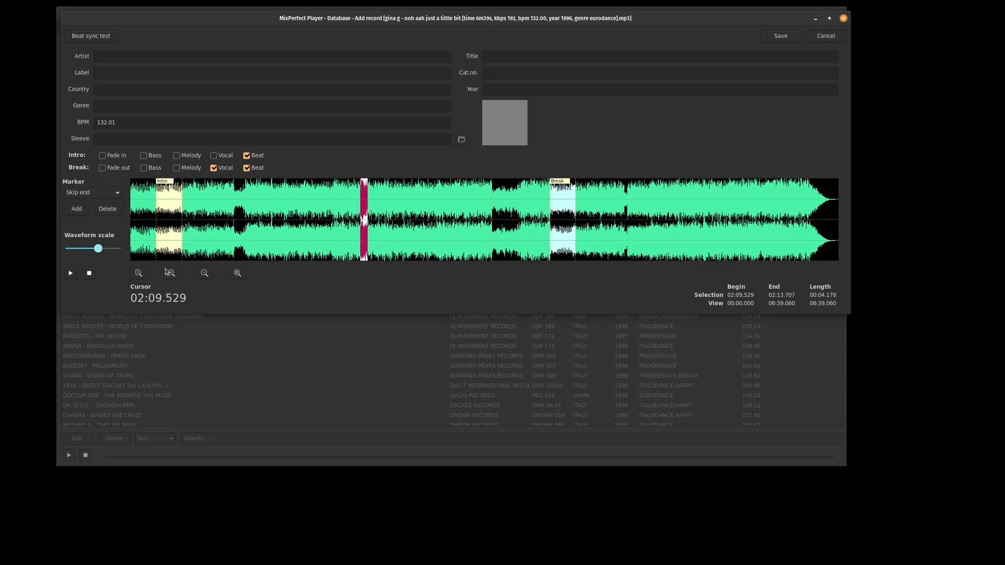
pyautogui.click(138, 273)
pyautogui.click(181, 246)
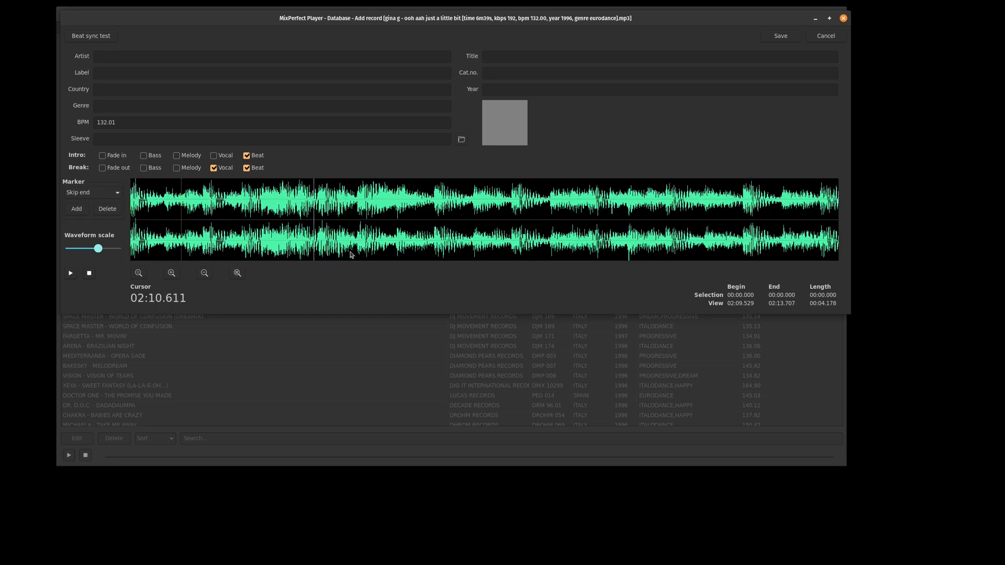
pyautogui.moveTo(350, 254); pyautogui.dragTo(367, 254)
pyautogui.click(138, 273)
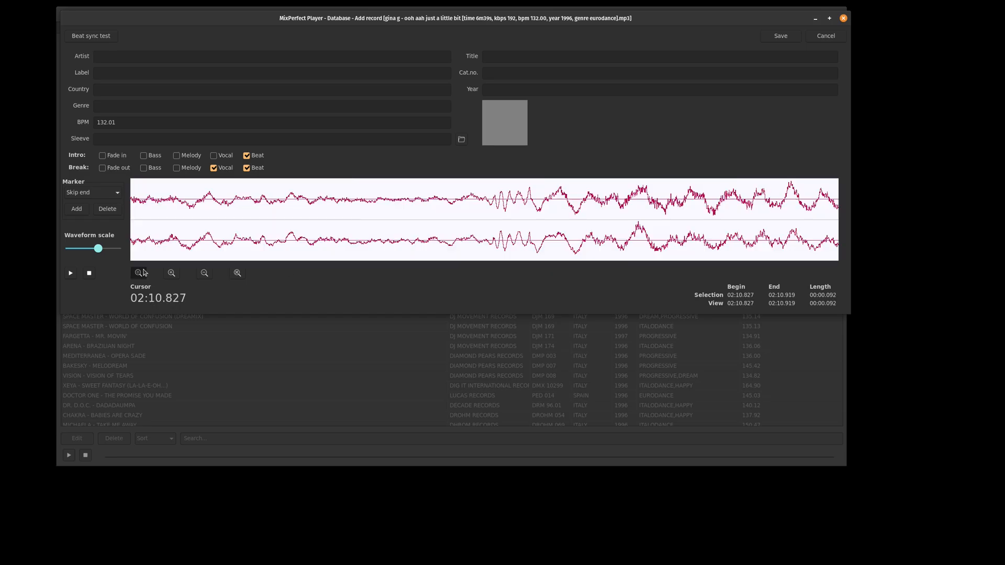
pyautogui.click(490, 200)
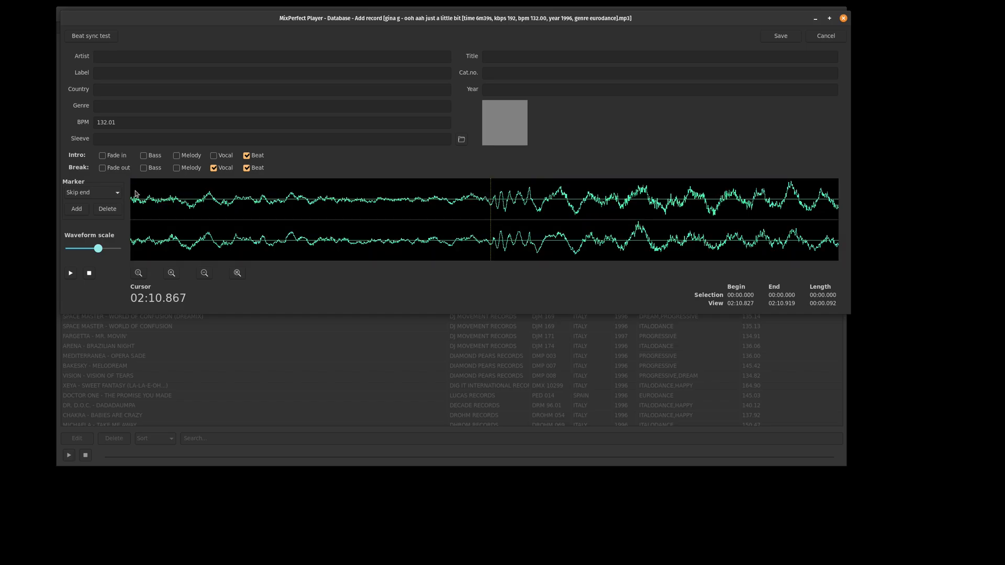
pyautogui.click(116, 195)
pyautogui.click(104, 188)
pyautogui.click(82, 209)
# Play the track from just before the skip section to check the jump, and stop playback
pyautogui.click(238, 273)
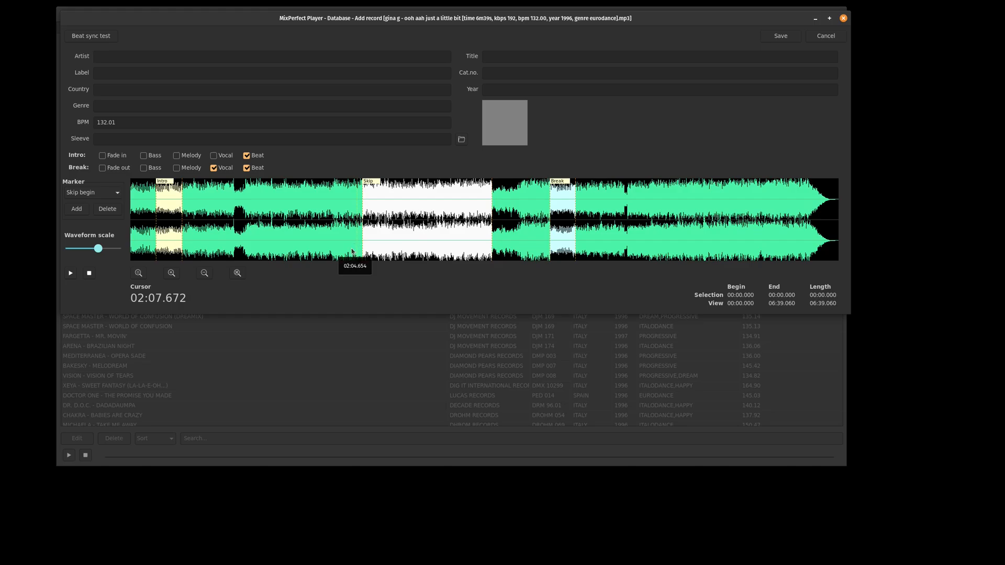
pyautogui.press('space')
pyautogui.press('space')
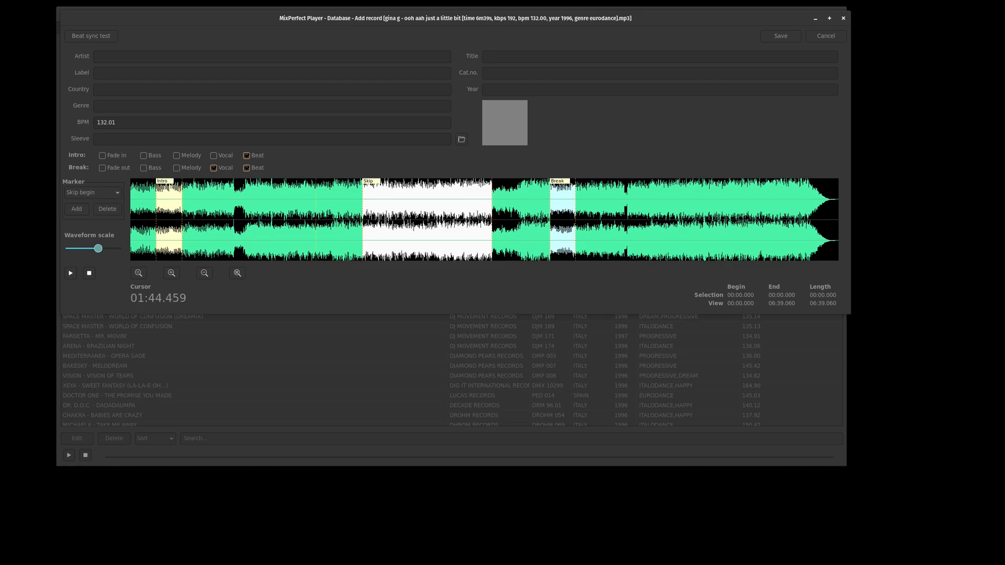
pyautogui.click(498, 132)
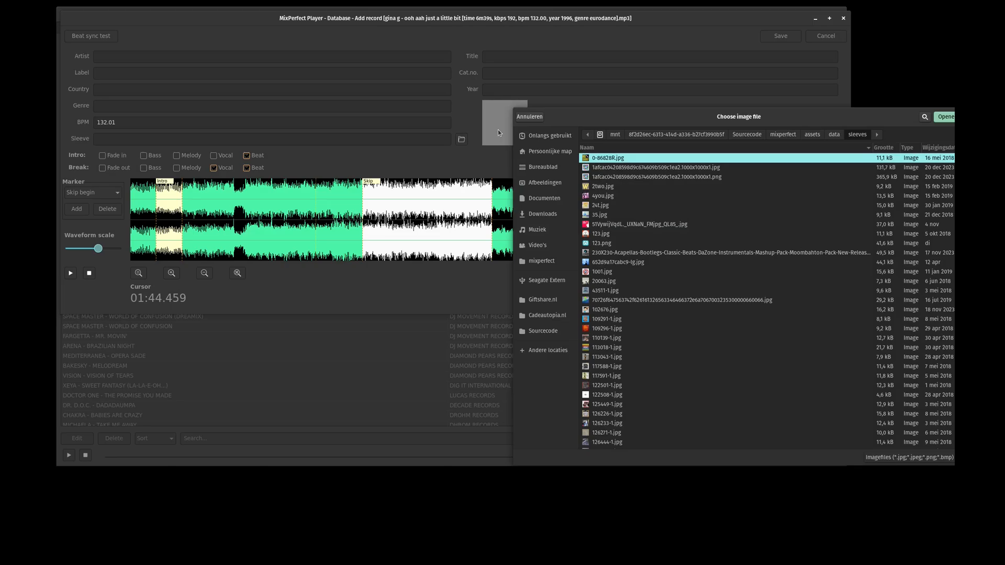
pyautogui.hotkey('ctrl', 'v')
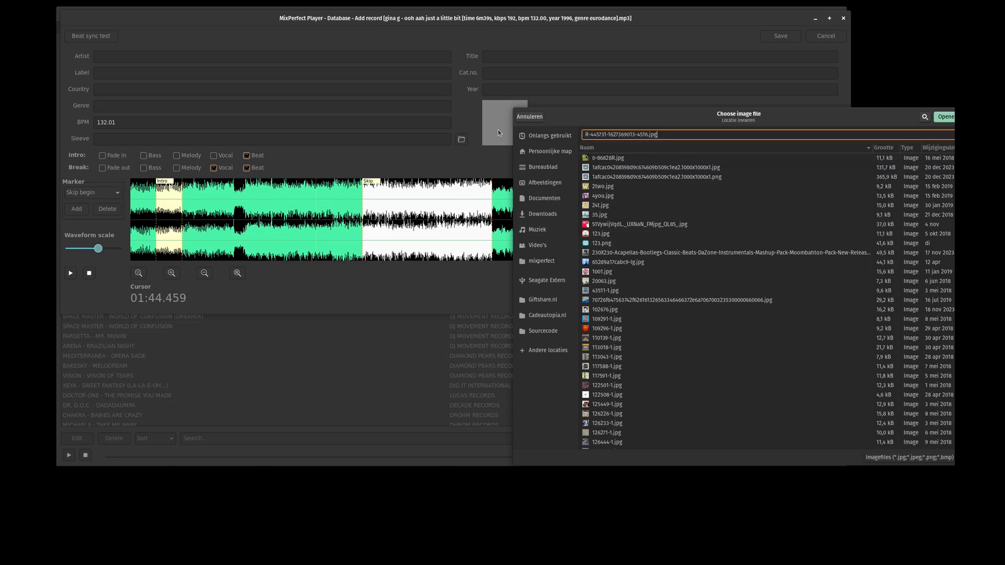
pyautogui.click(934, 117)
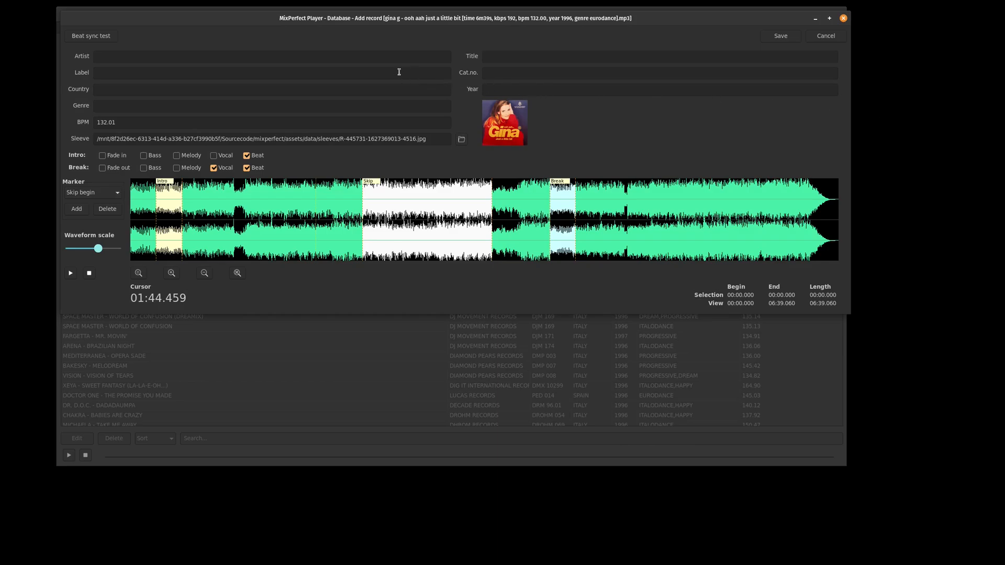
# Fill in artist gina g, title ooh aah ... just a little bit, label wea records, cat.no. wea 041 t, country uk and year 1996
pyautogui.click(388, 57)
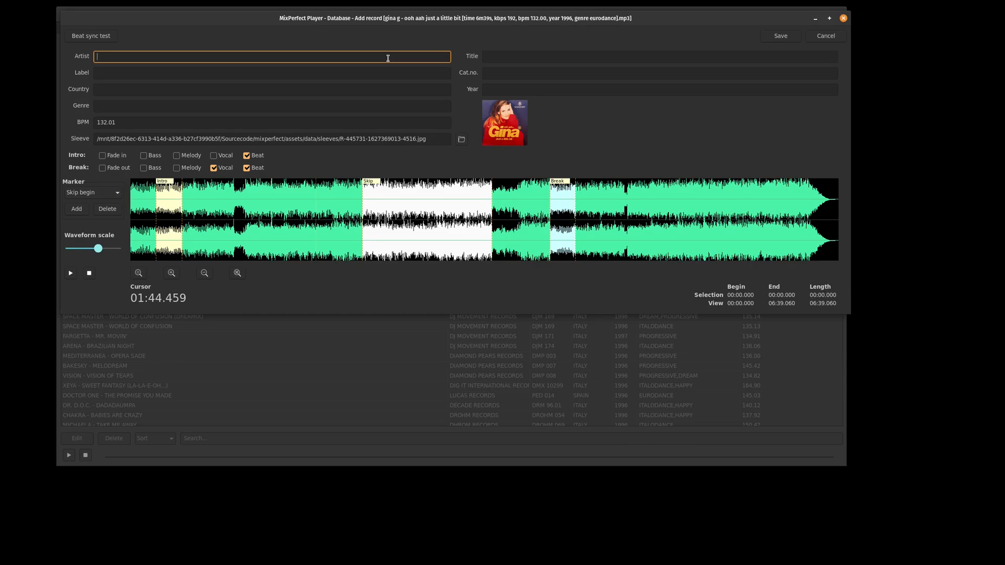
pyautogui.write('gina g')
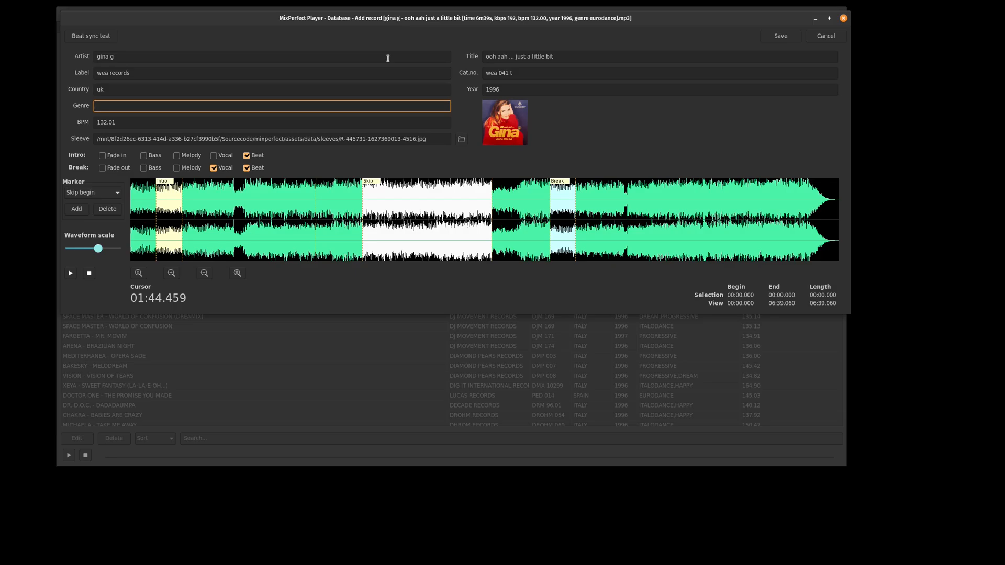
# Set the record's genre to eurodance,europop,happy
pyautogui.write('eur')
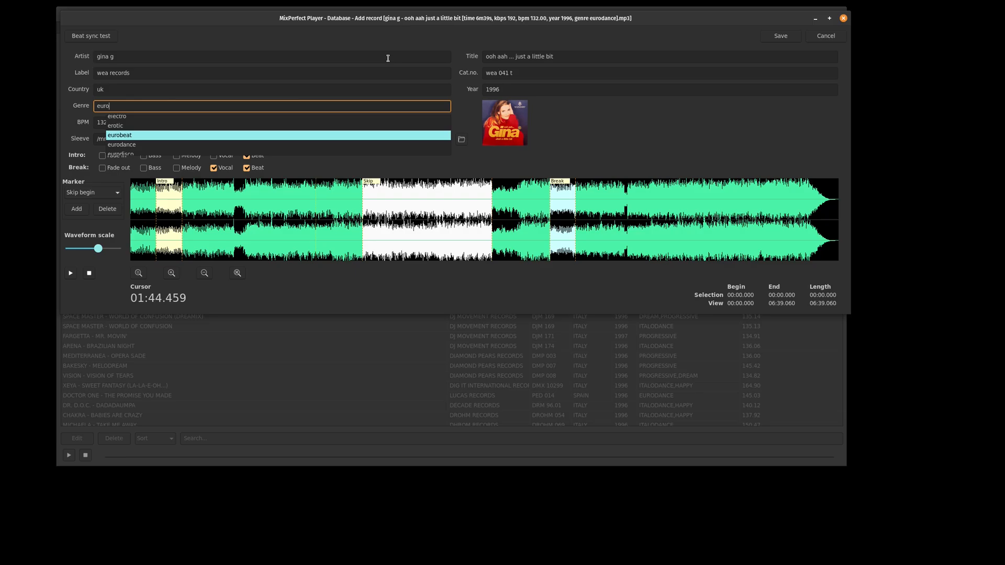
pyautogui.write('o')
pyautogui.press('Down')
pyautogui.press('Return')
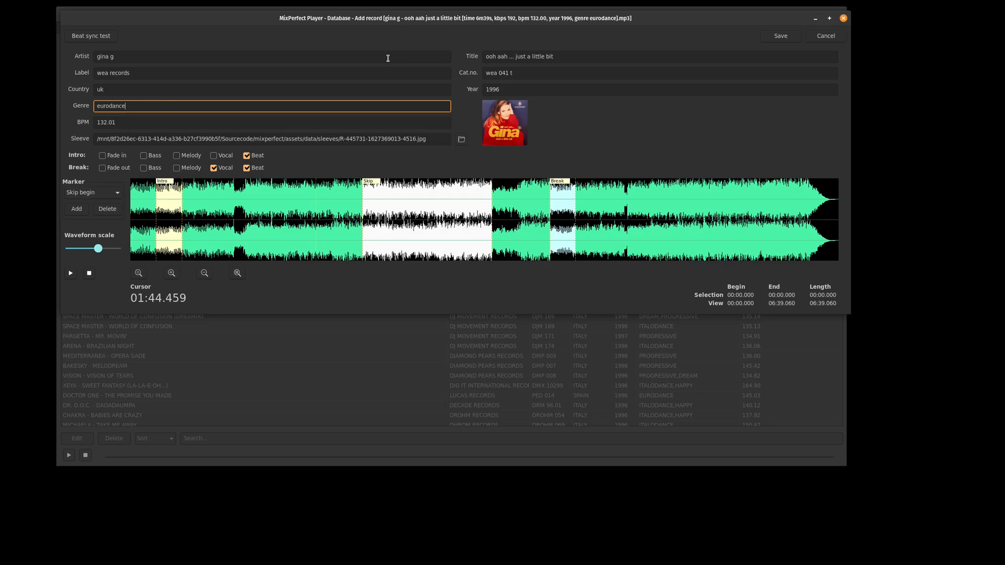
pyautogui.write(',eur')
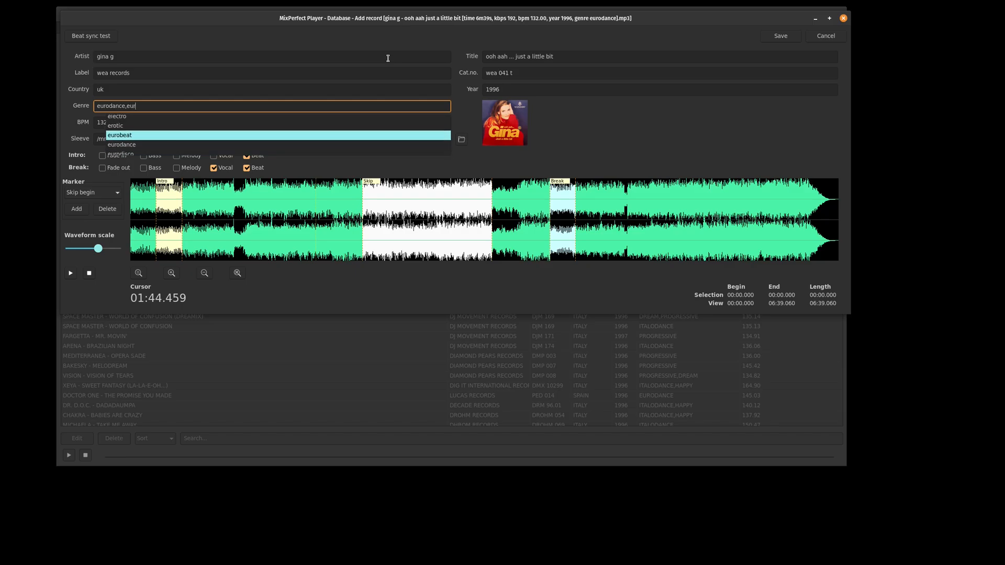
pyautogui.write('opop,happ')
pyautogui.press('Return')
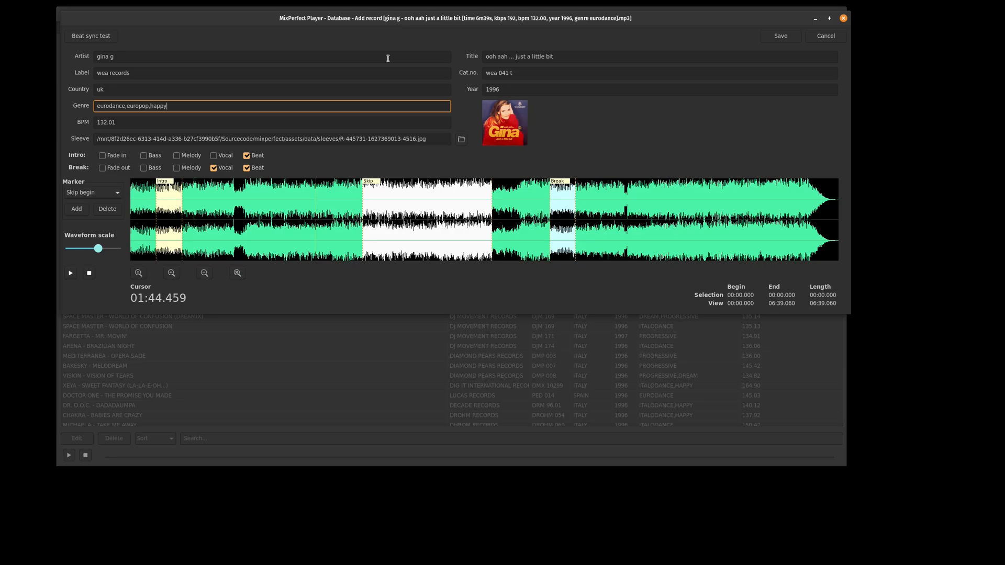
# Locate the beat onset at 04:09.068 near the end of the break and replace the Break end marker there
pyautogui.moveTo(548, 246); pyautogui.dragTo(580, 249)
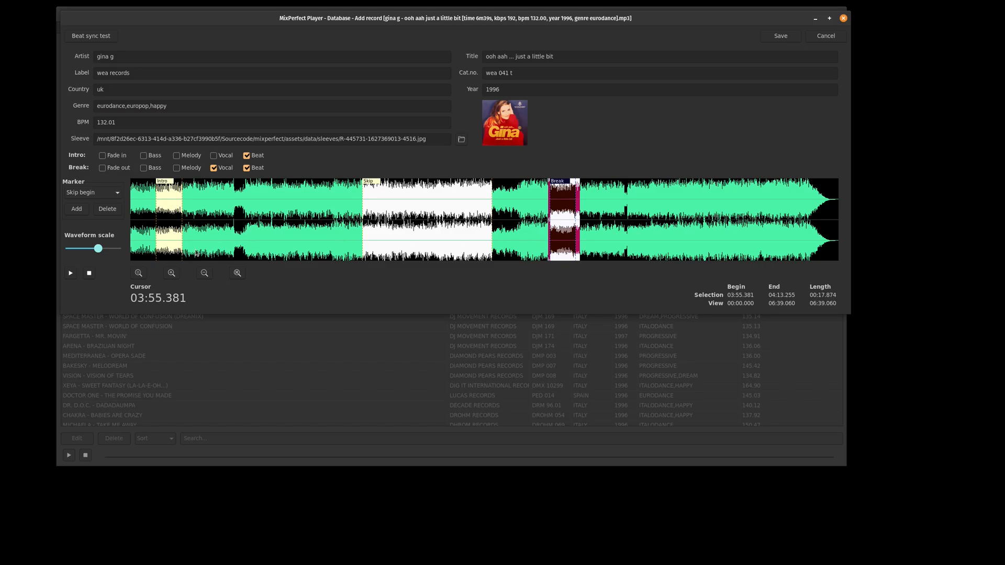
pyautogui.click(139, 272)
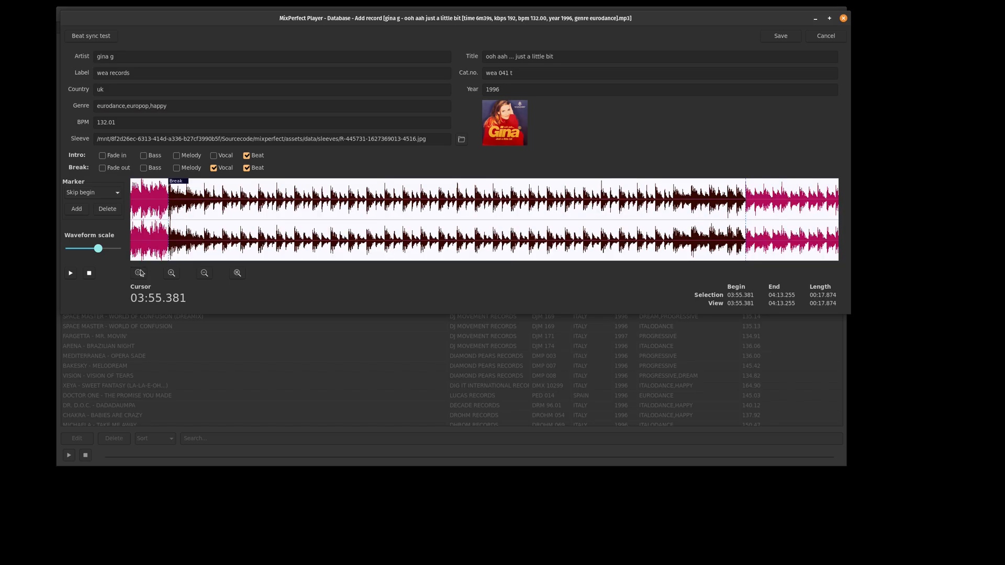
pyautogui.click(614, 230)
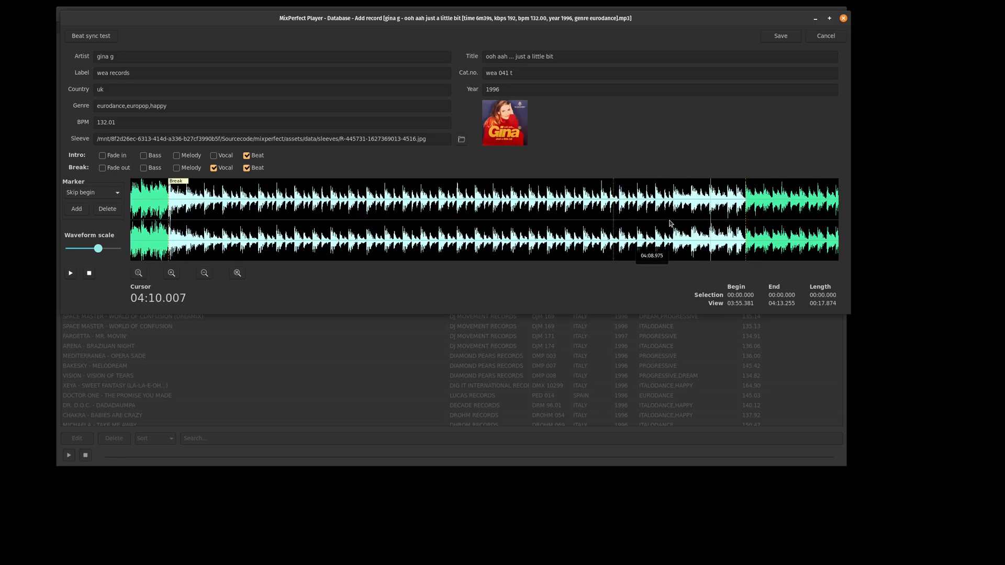
pyautogui.moveTo(670, 223); pyautogui.dragTo(679, 222)
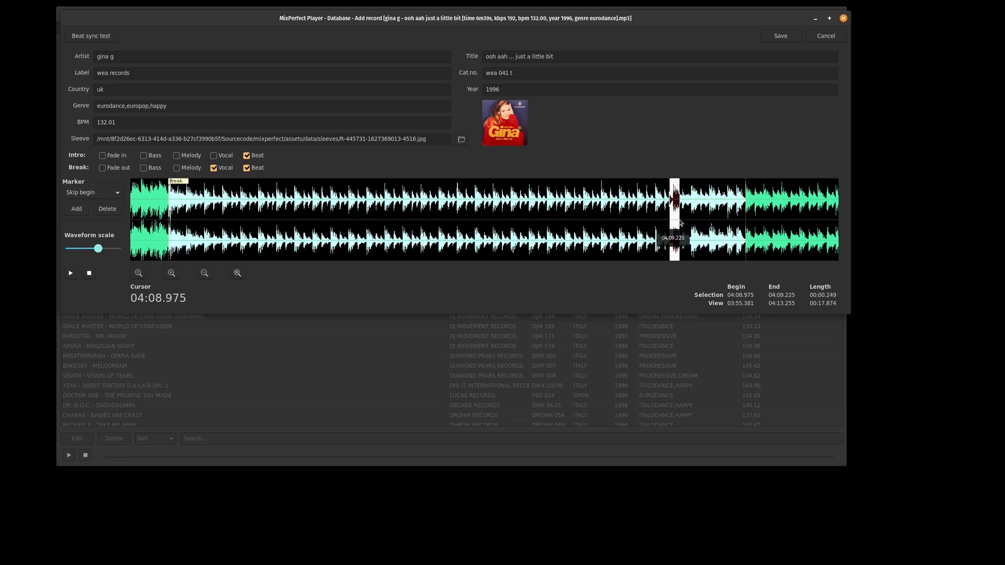
pyautogui.click(138, 272)
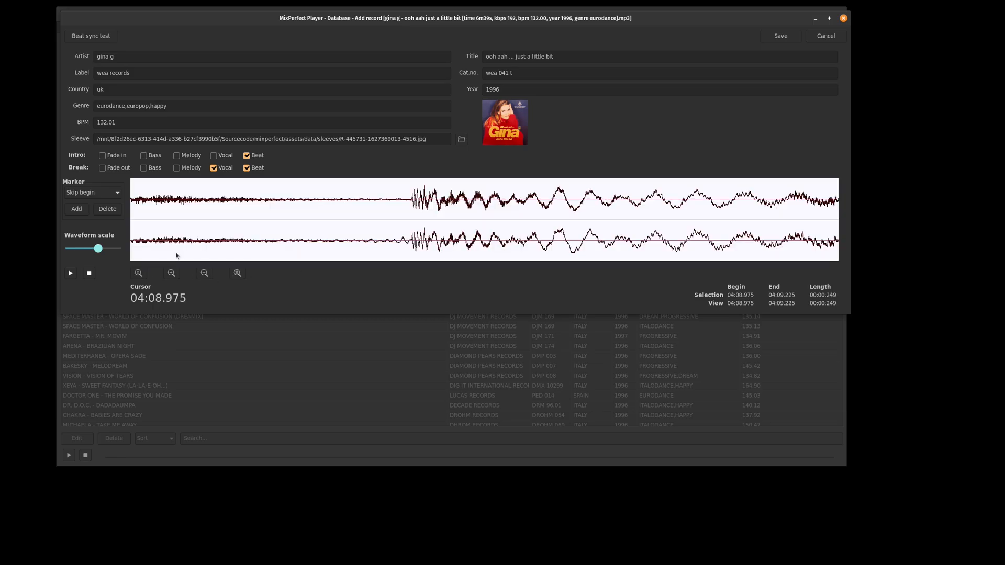
pyautogui.click(412, 201)
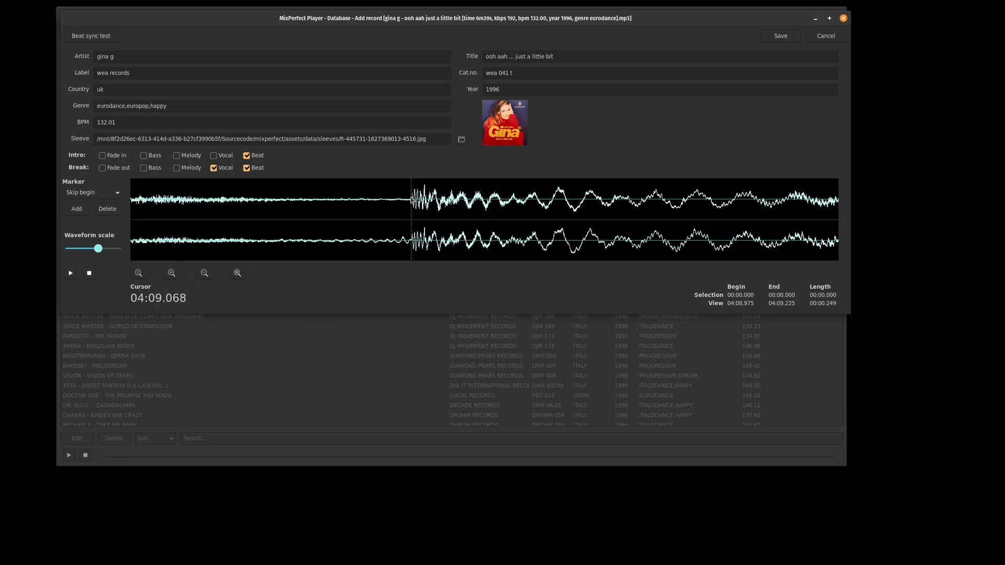
pyautogui.click(99, 192)
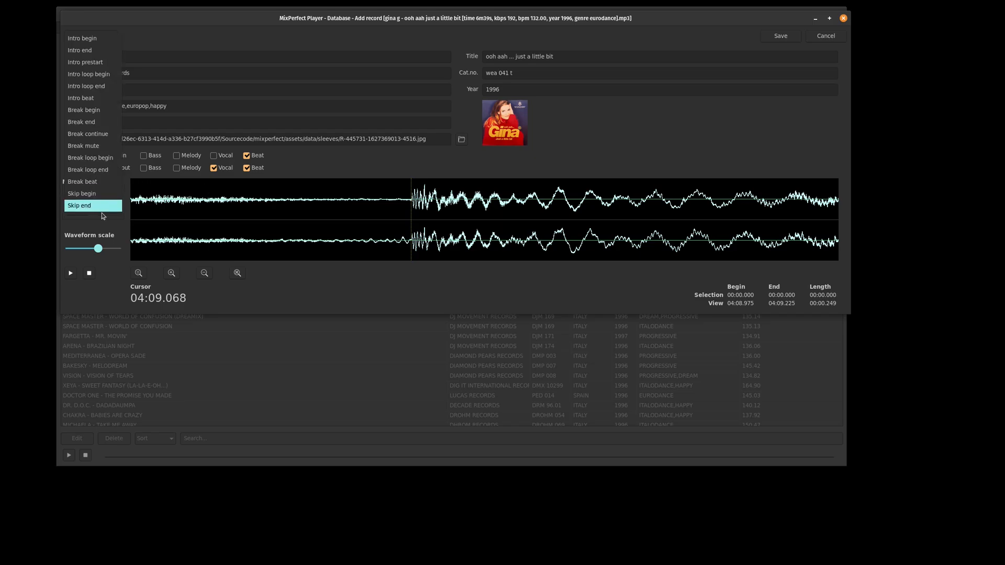
pyautogui.click(91, 125)
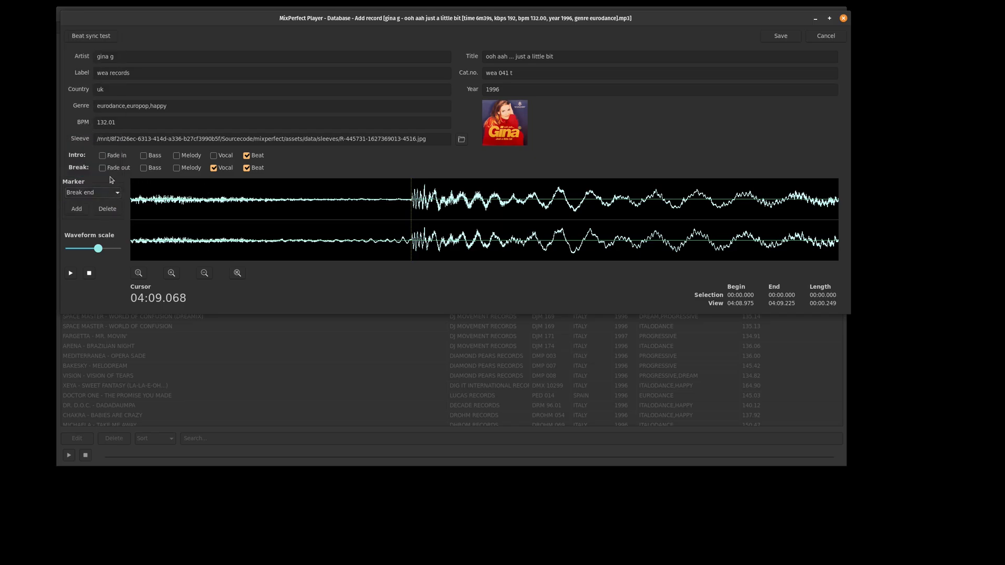
pyautogui.click(77, 209)
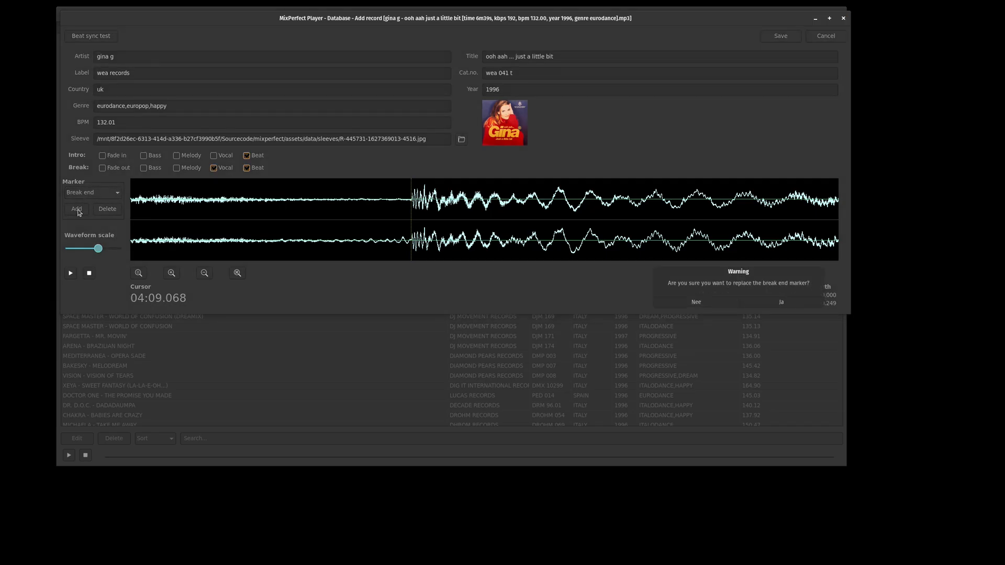
pyautogui.click(778, 304)
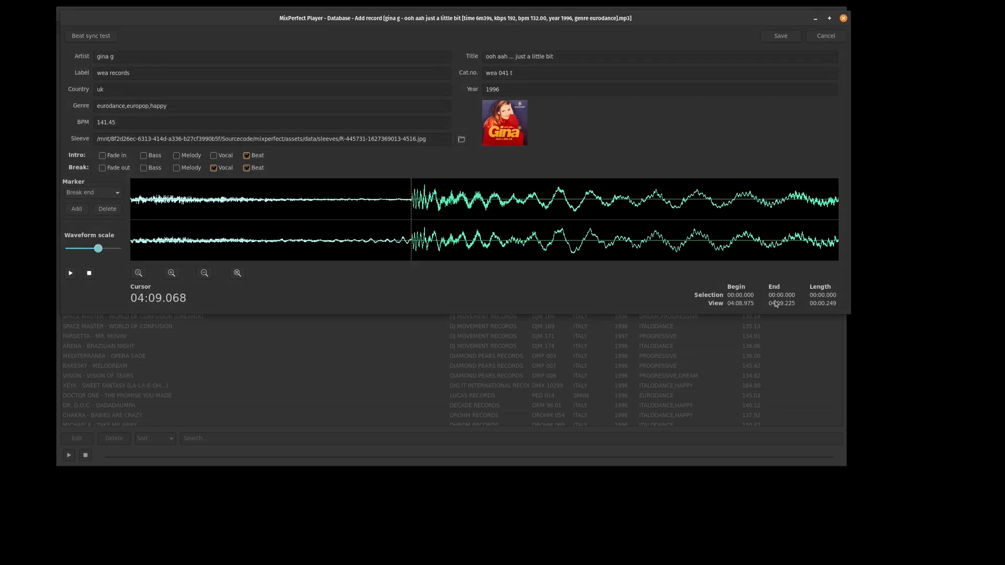
# Add a Break loop end marker at 04:09.067, at the end of the break
pyautogui.click(409, 244)
pyautogui.click(109, 194)
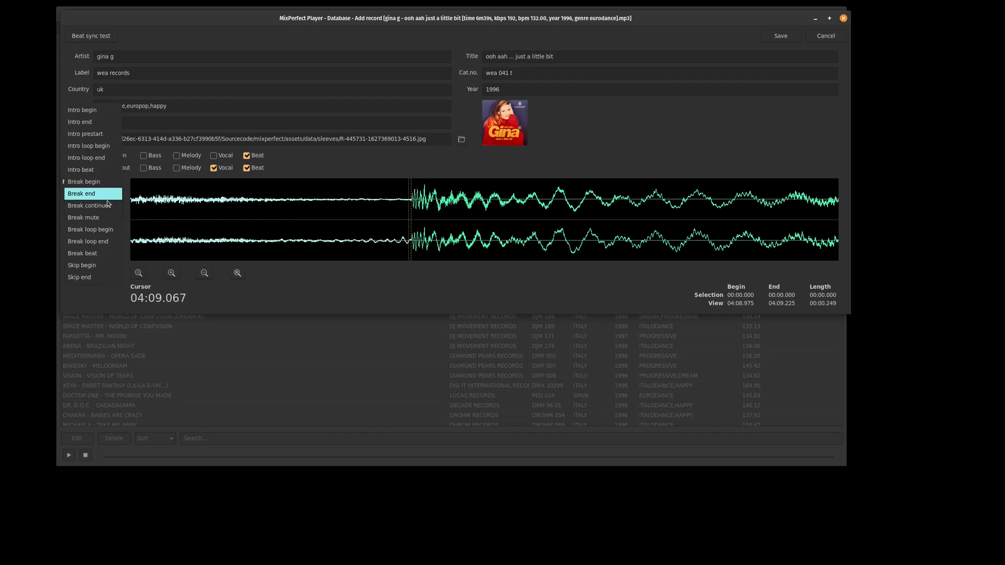
pyautogui.click(115, 241)
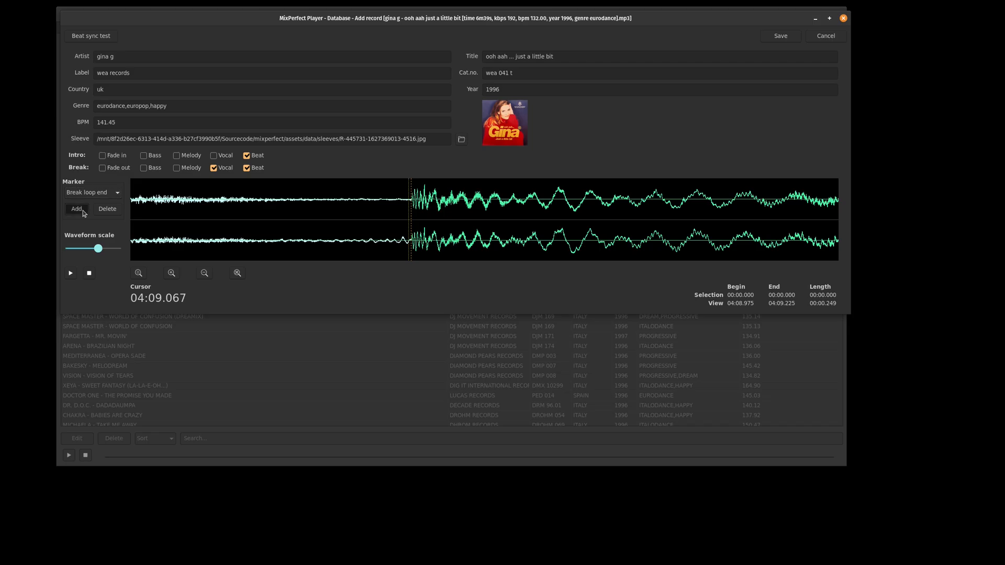
# Locate the beat onset at 04:07.249 within the break and add a Break loop begin marker there with the loop played 2 times
pyautogui.click(205, 273)
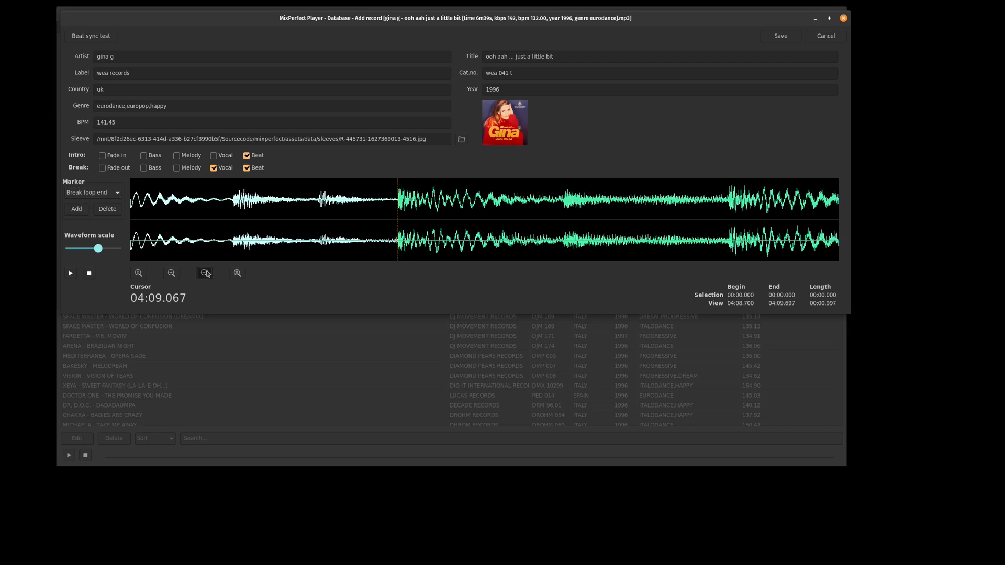
pyautogui.click(206, 273)
pyautogui.click(162, 219)
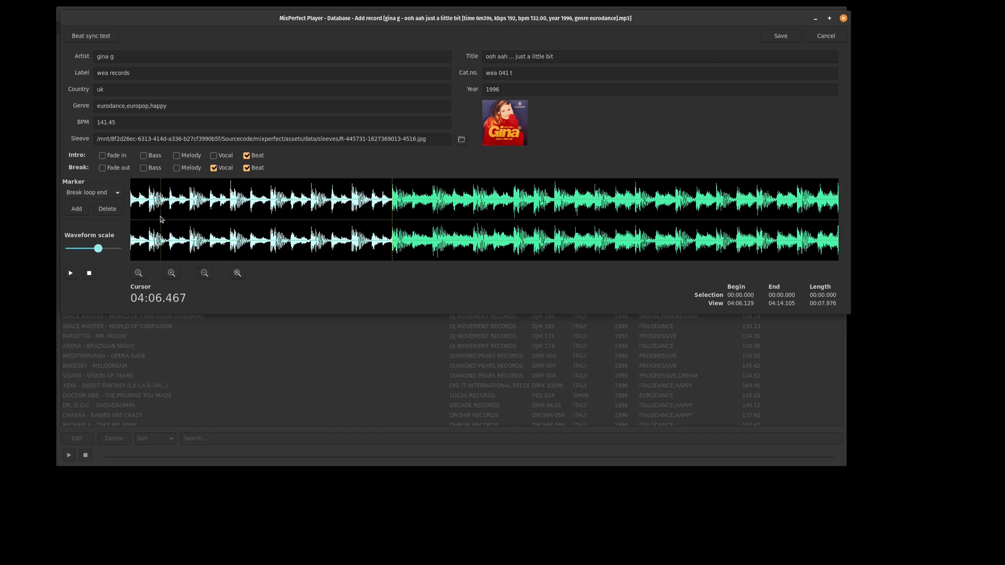
pyautogui.click(225, 250)
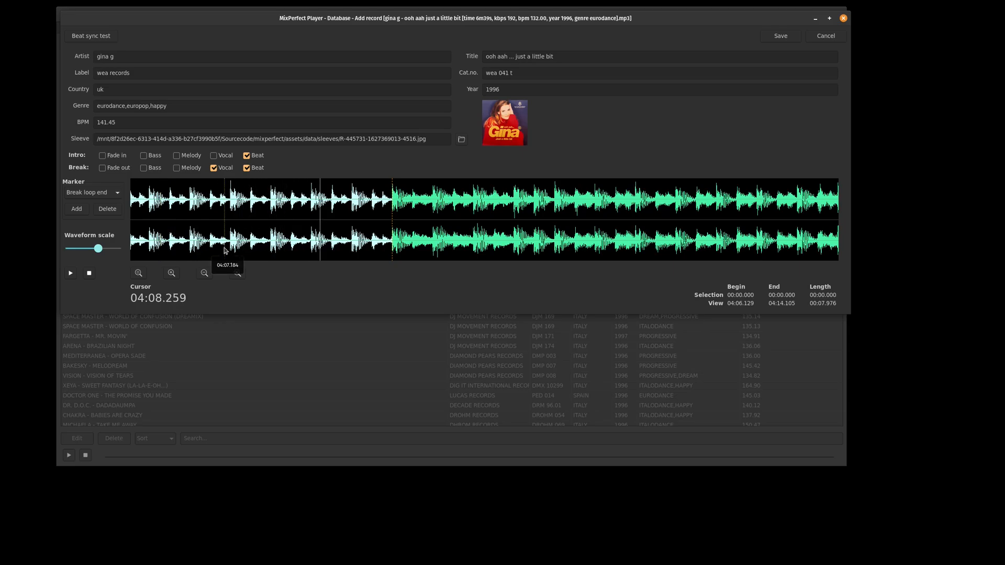
pyautogui.moveTo(224, 250); pyautogui.dragTo(244, 250)
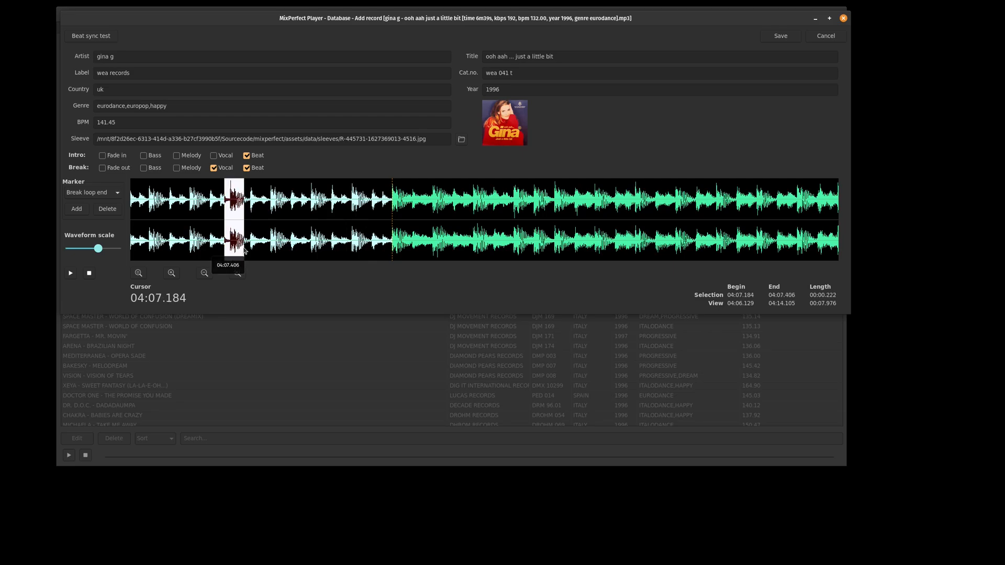
pyautogui.click(138, 273)
pyautogui.click(370, 204)
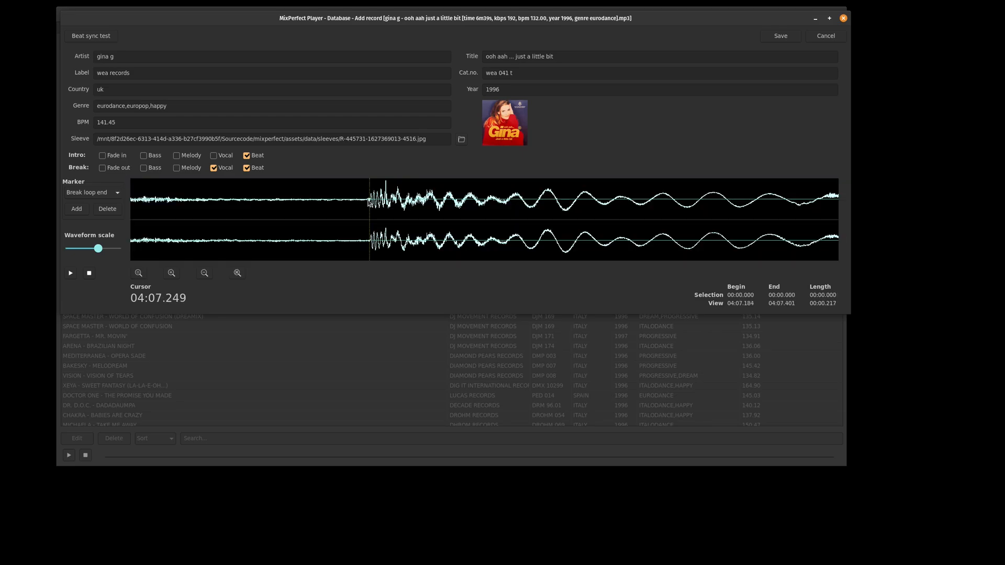
pyautogui.click(117, 193)
pyautogui.click(115, 188)
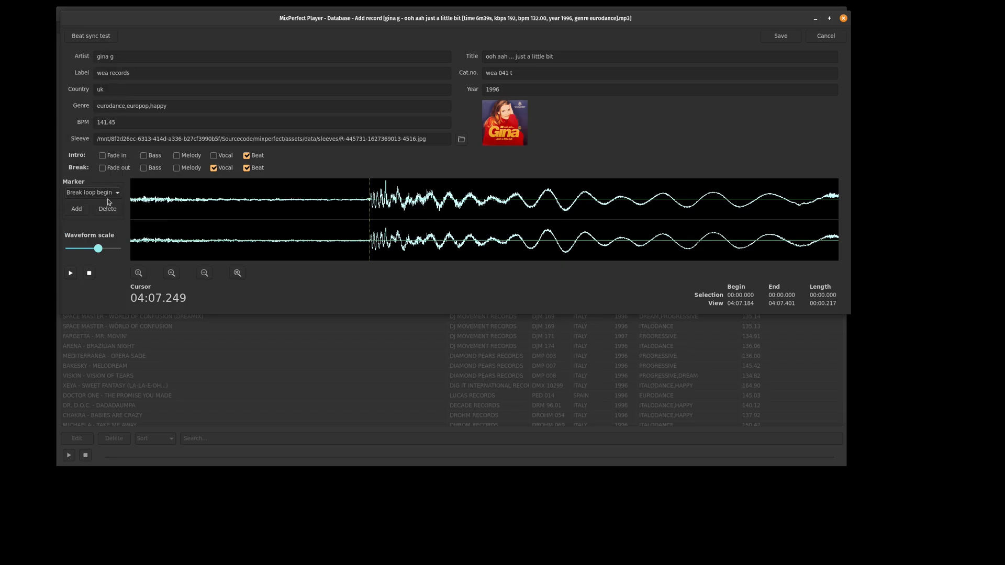
pyautogui.click(83, 211)
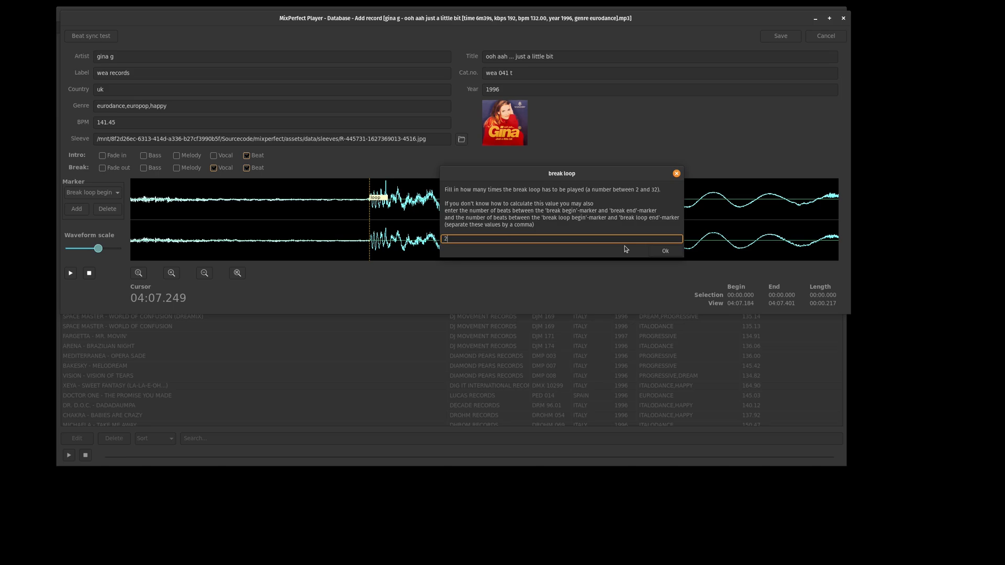
pyautogui.press('Return')
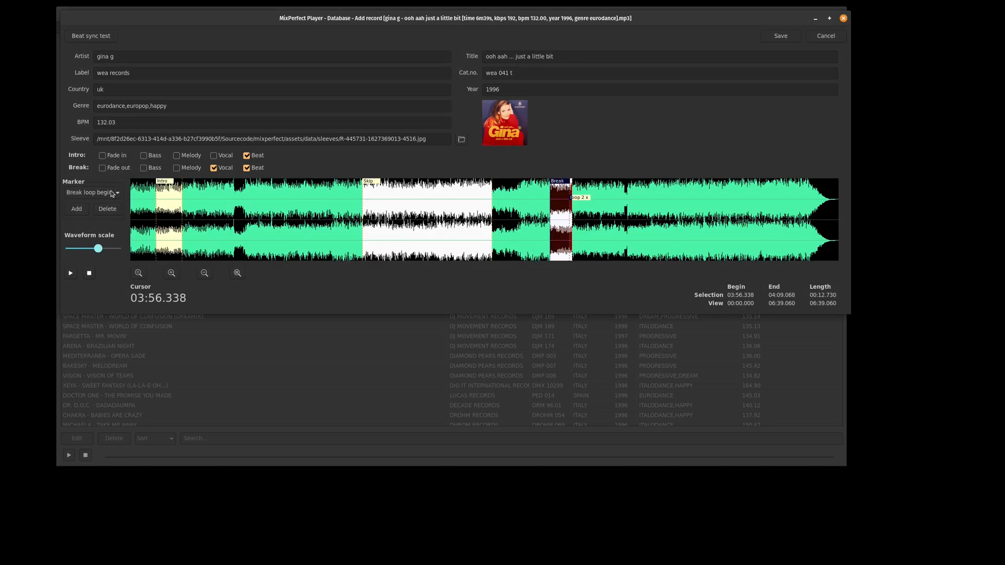
# Play back the break section between about 03:53 and 04:13 to check the break and its loop
pyautogui.click(72, 272)
pyautogui.moveTo(545, 243); pyautogui.dragTo(580, 244)
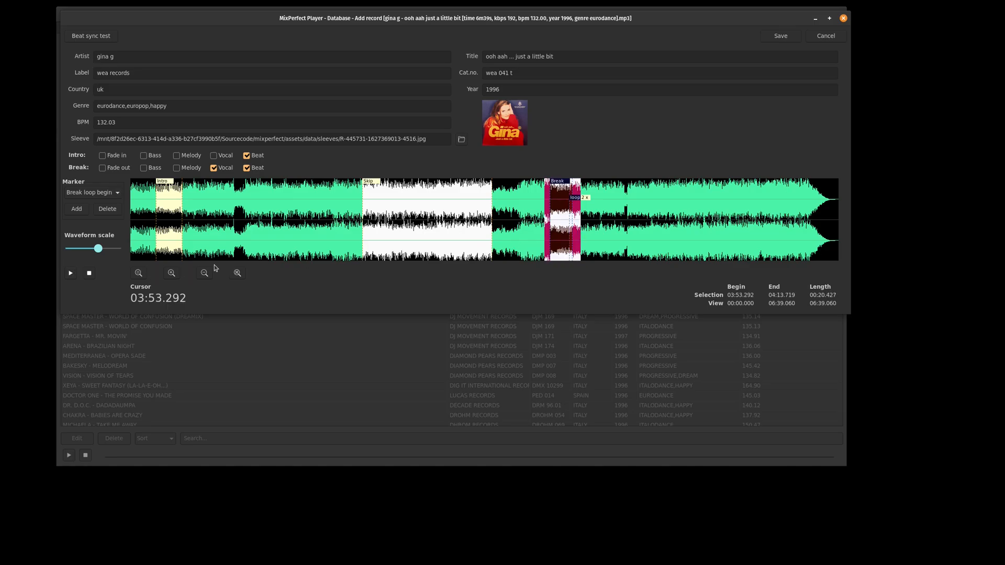
pyautogui.click(138, 272)
pyautogui.click(218, 219)
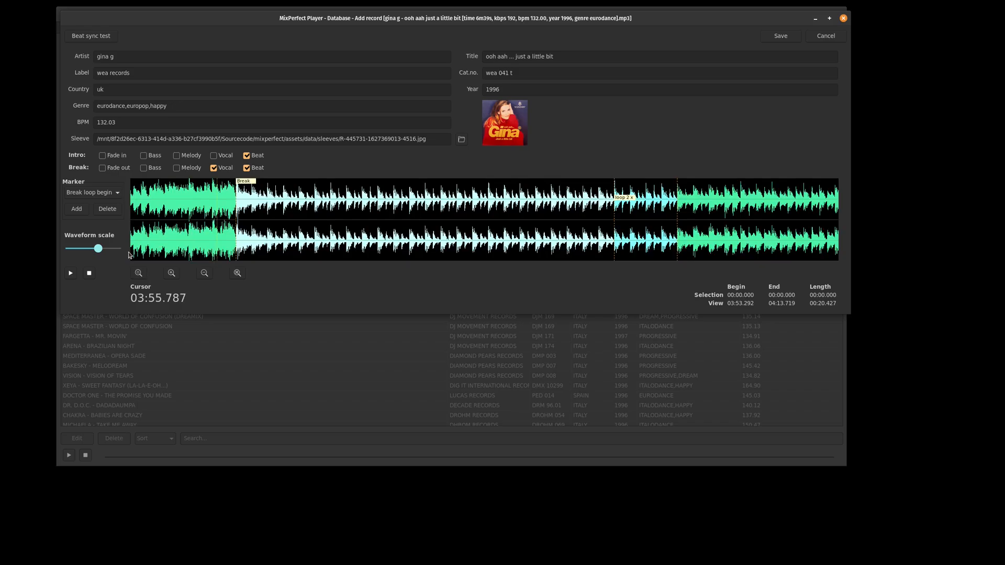
pyautogui.click(499, 233)
pyautogui.click(71, 274)
pyautogui.click(85, 273)
# Enable Fade out for the break and play the section from about 03:55 to hear it
pyautogui.click(113, 173)
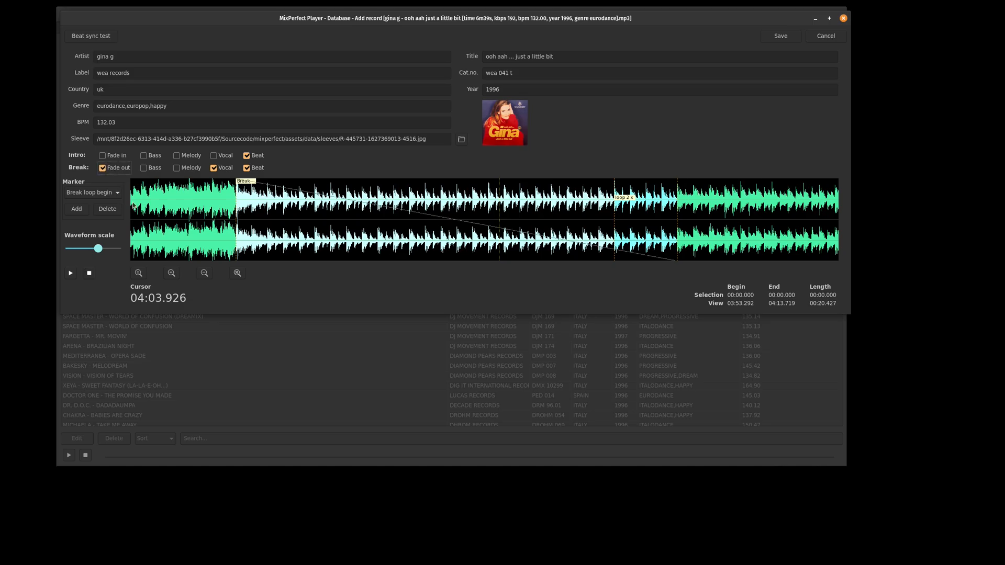
pyautogui.click(193, 221)
pyautogui.click(74, 273)
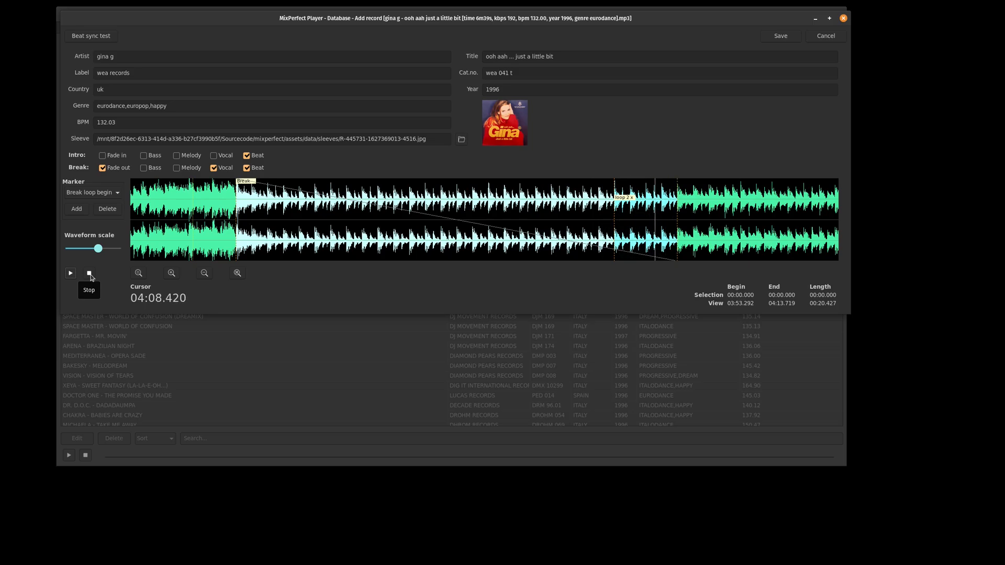
pyautogui.click(90, 276)
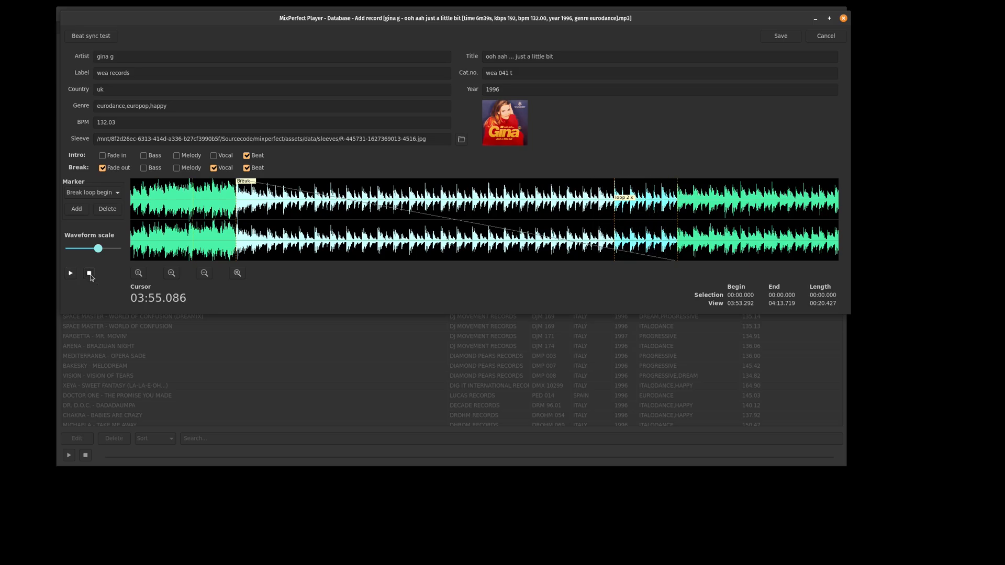
# Enable Fade in for the intro and play the song back to check it
pyautogui.click(237, 275)
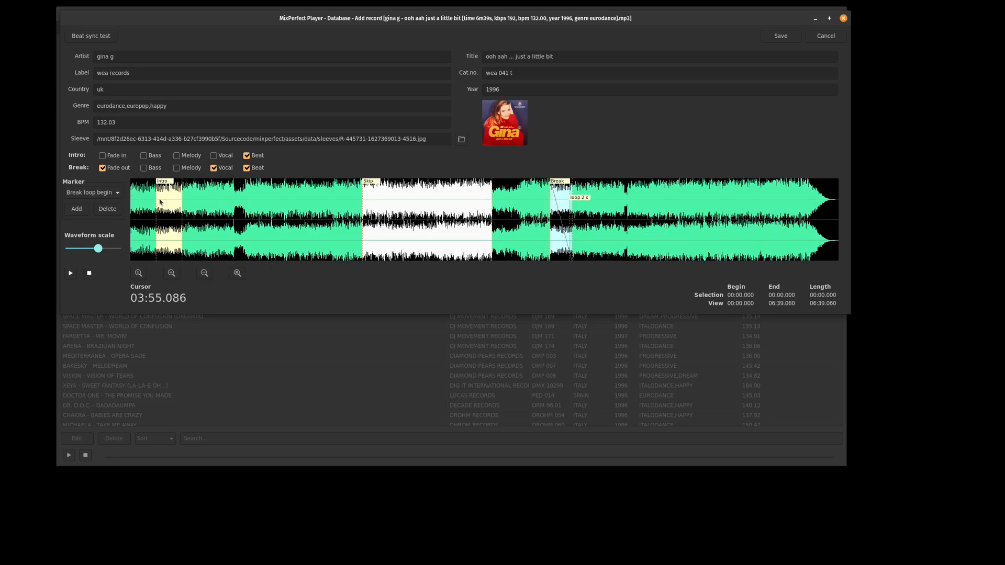
pyautogui.click(110, 156)
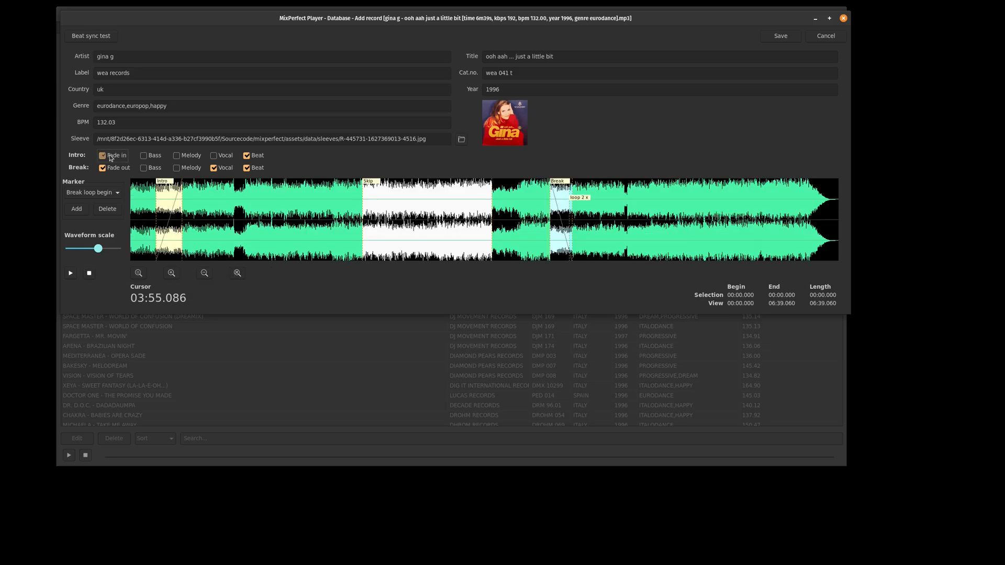
pyautogui.click(71, 273)
pyautogui.click(92, 276)
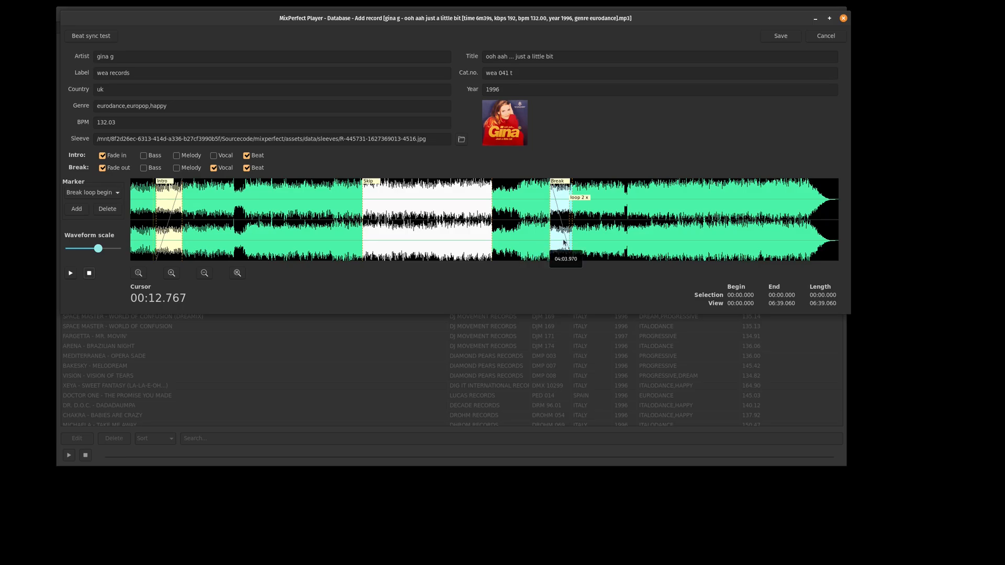
pyautogui.click(219, 243)
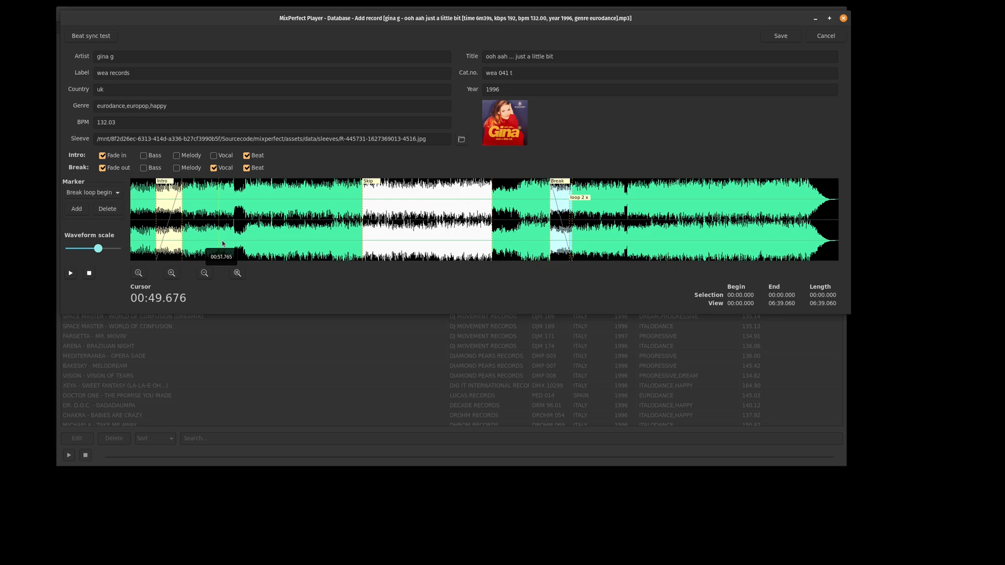
# Delete the Break loop begin and Break loop end markers, and turn off Fade out for the break and Fade in for the intro
pyautogui.click(108, 196)
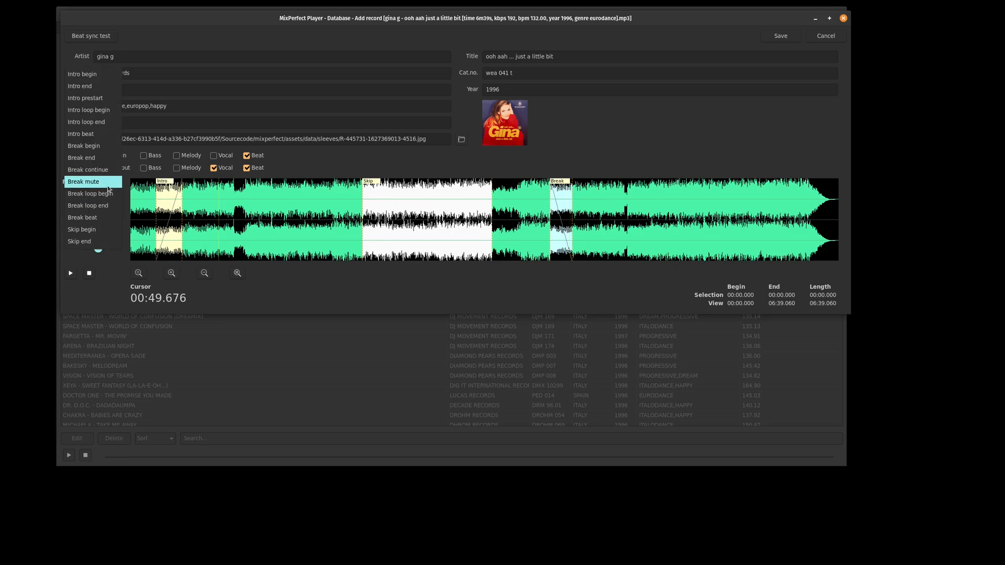
pyautogui.click(112, 204)
pyautogui.click(108, 210)
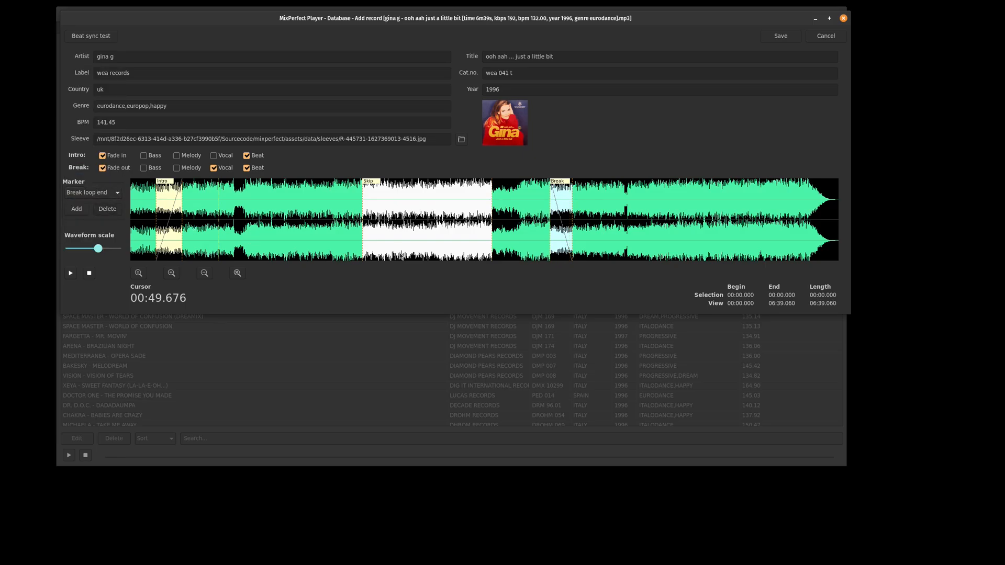
pyautogui.click(110, 168)
pyautogui.click(111, 159)
# Locate the beat onset at 04:10.889 after the current break end and place the Break end marker there
pyautogui.moveTo(564, 240); pyautogui.dragTo(578, 243)
pyautogui.click(139, 273)
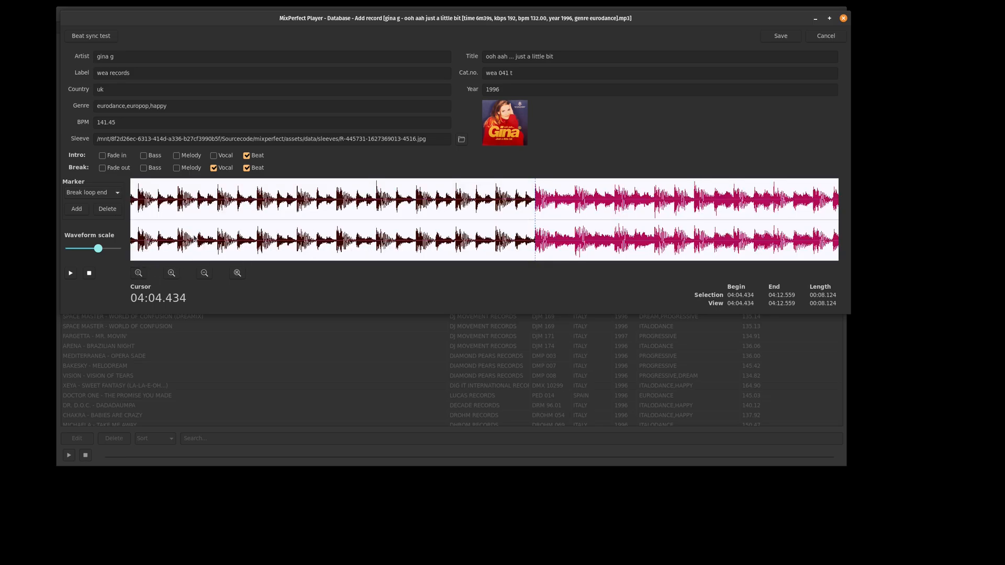
pyautogui.click(479, 234)
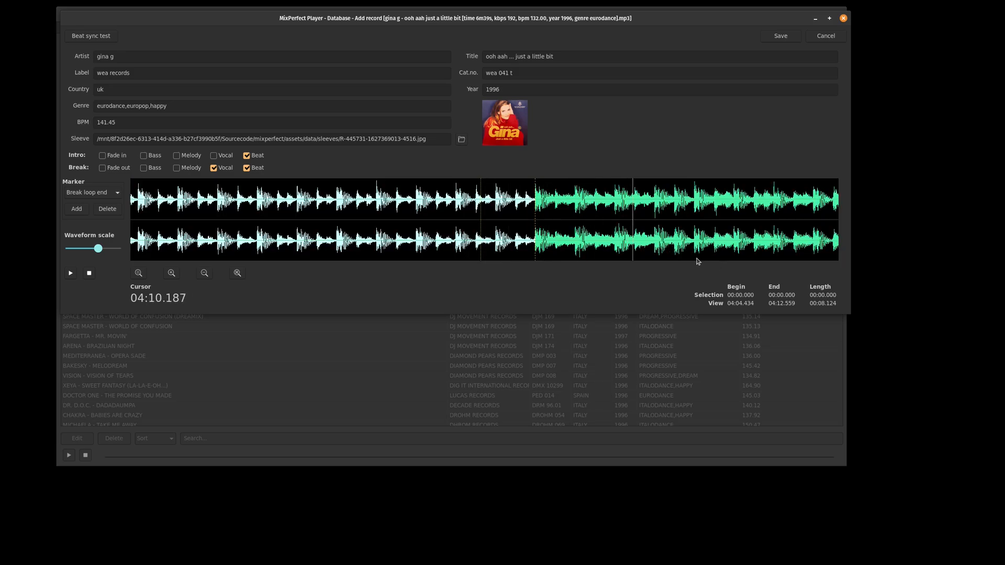
pyautogui.press('space')
pyautogui.moveTo(690, 254); pyautogui.dragTo(706, 254)
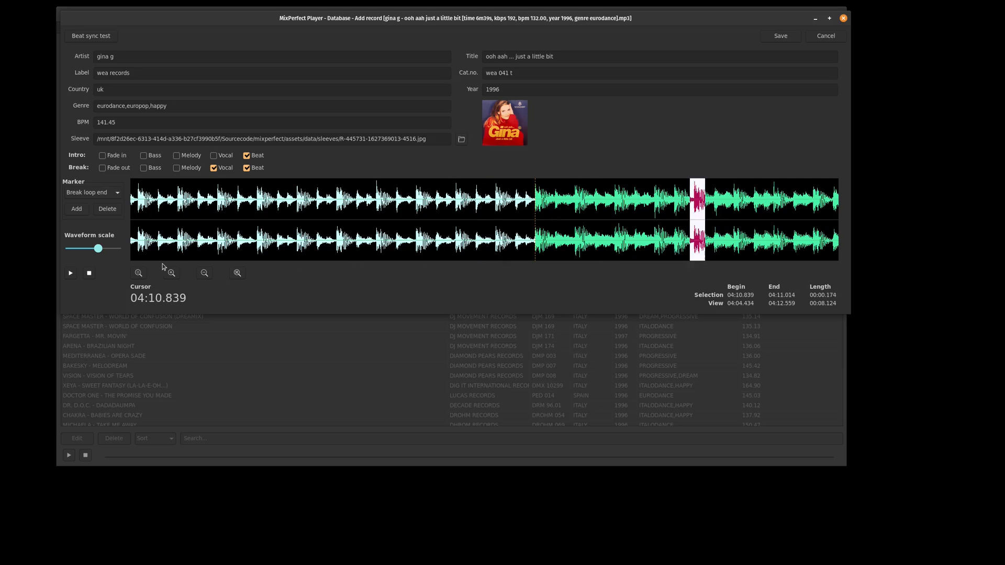
pyautogui.click(139, 272)
pyautogui.click(357, 203)
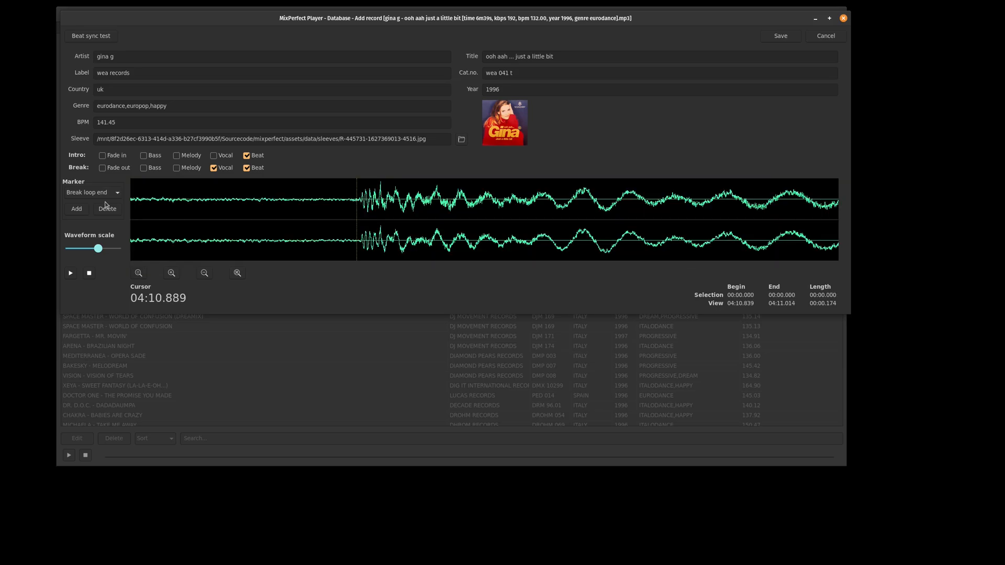
pyautogui.click(103, 194)
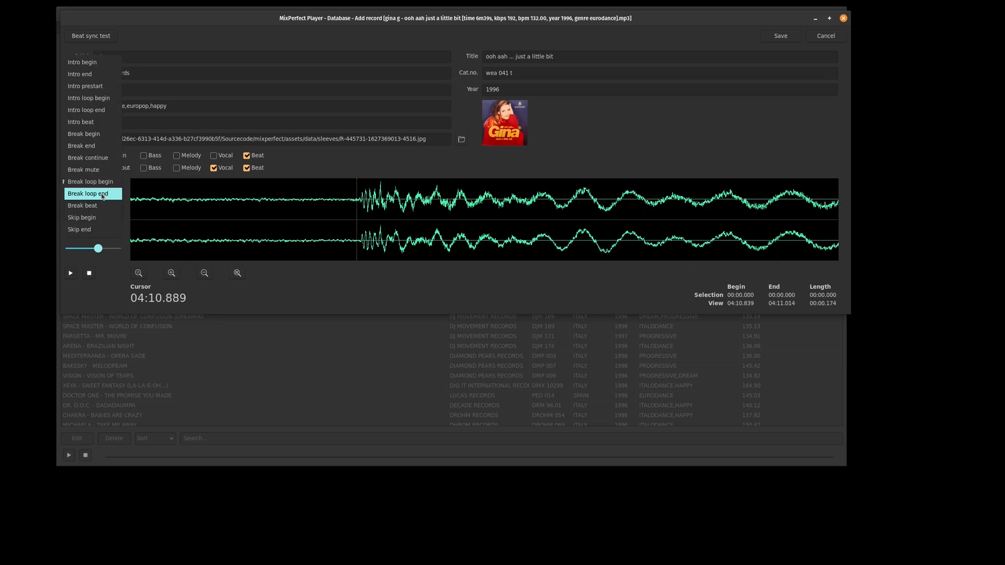
pyautogui.click(84, 146)
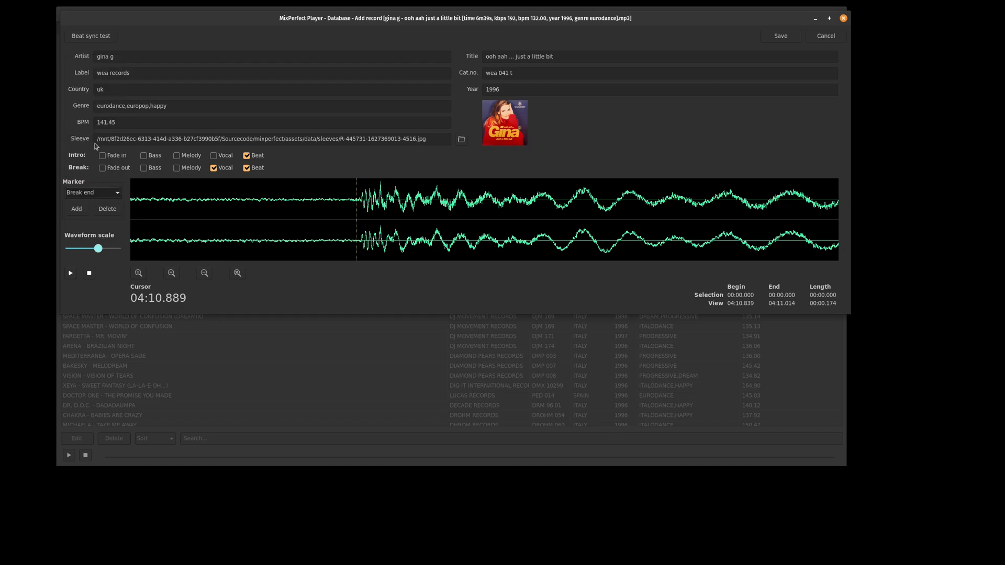
pyautogui.click(78, 210)
pyautogui.click(774, 301)
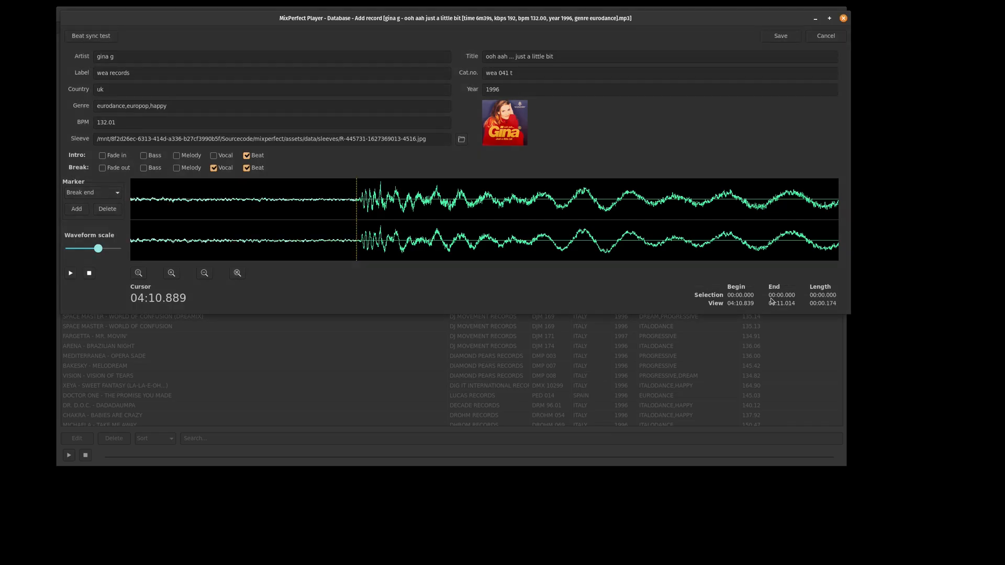
# Add a Break mute marker at the beat onset at 04:09.067, shortly before the break end
pyautogui.click(199, 275)
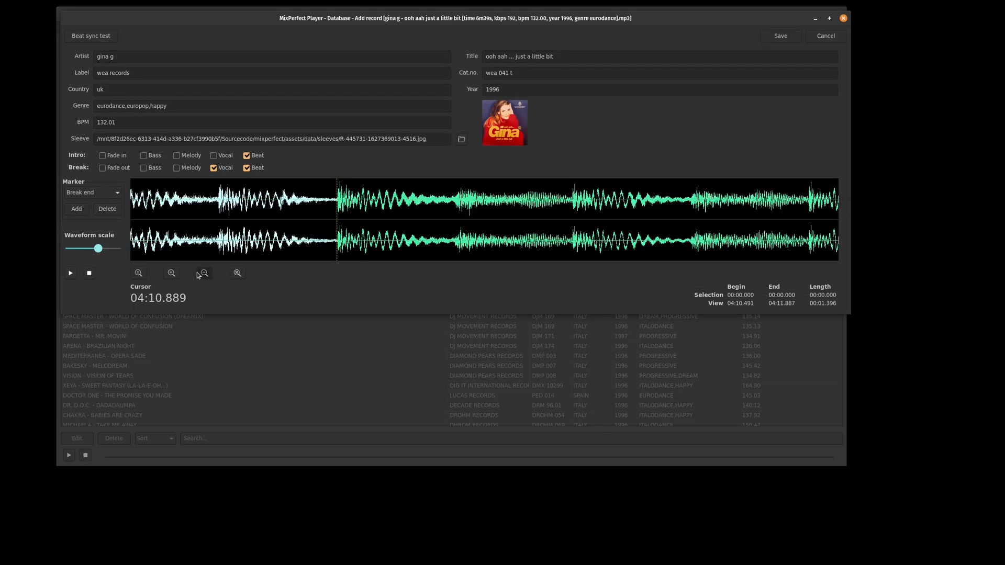
pyautogui.click(158, 216)
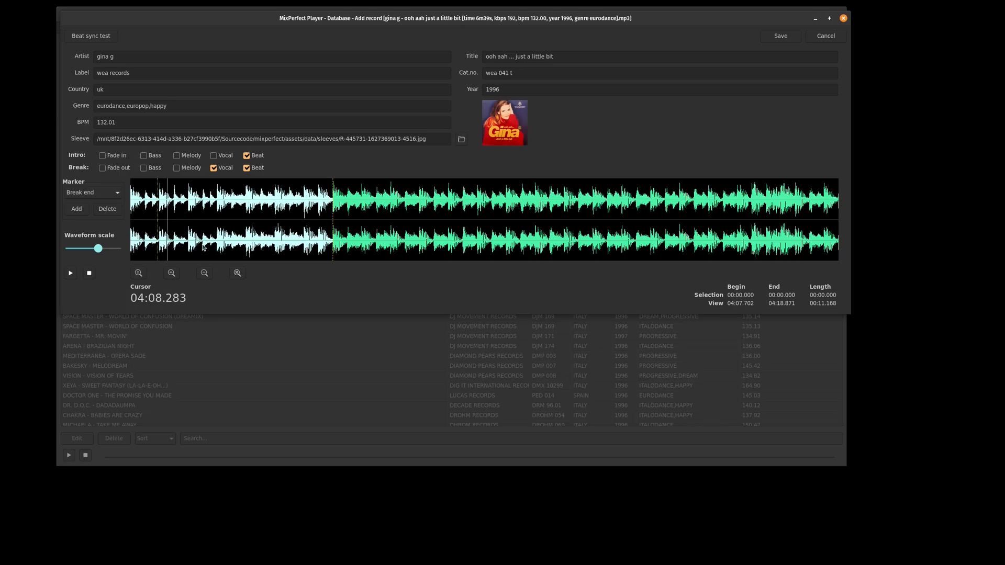
pyautogui.moveTo(213, 251); pyautogui.dragTo(230, 252)
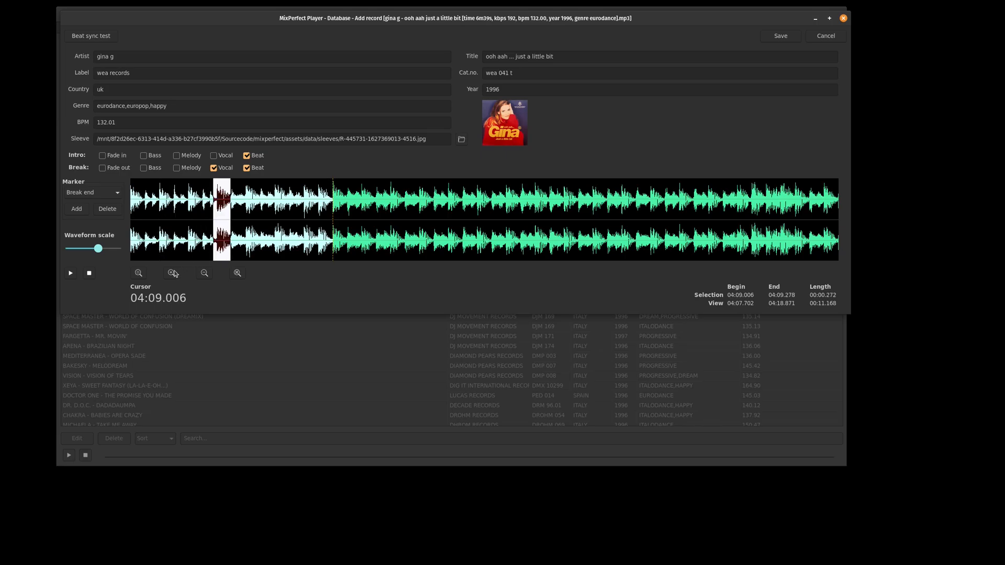
pyautogui.click(203, 257)
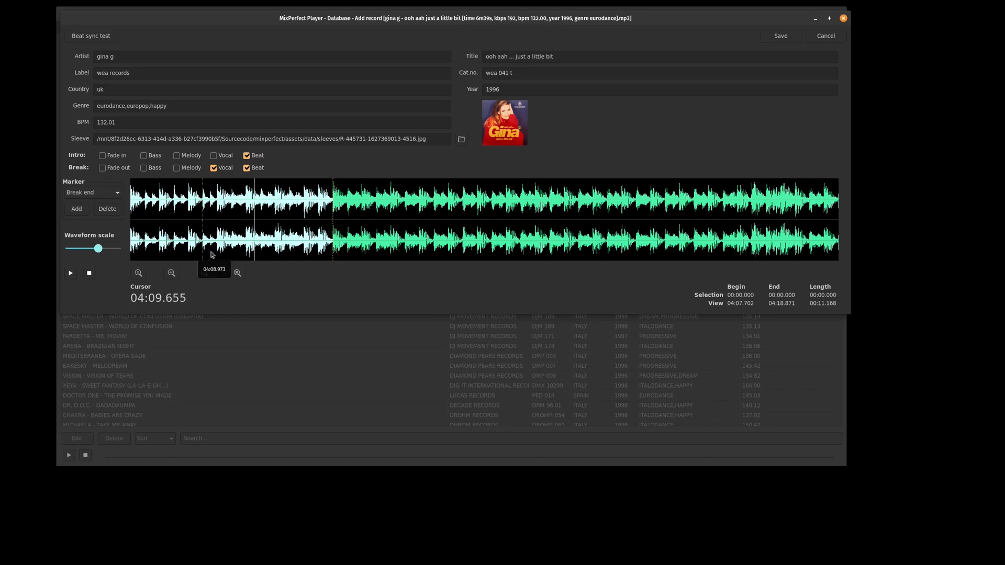
pyautogui.moveTo(211, 255); pyautogui.dragTo(223, 255)
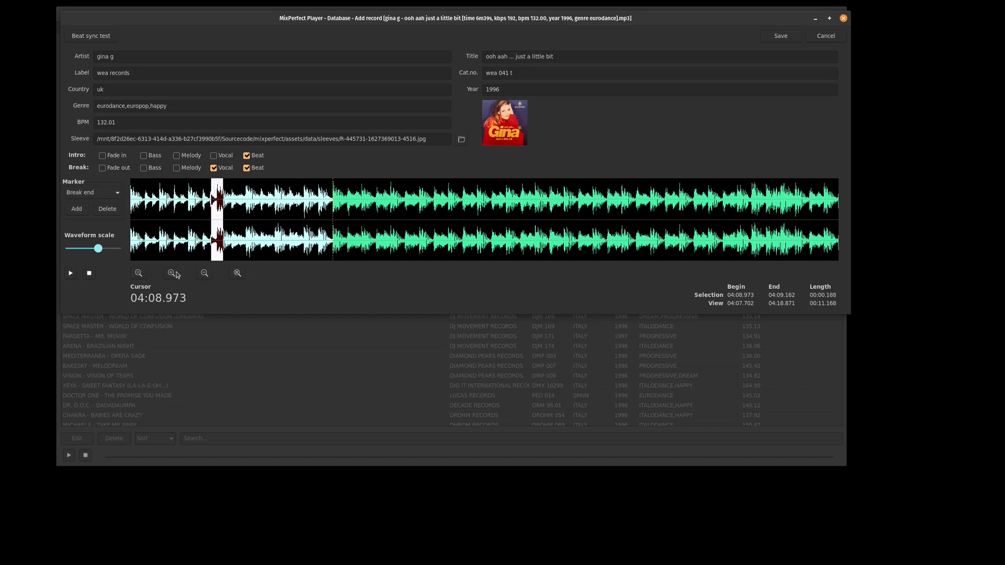
pyautogui.click(139, 273)
pyautogui.click(558, 205)
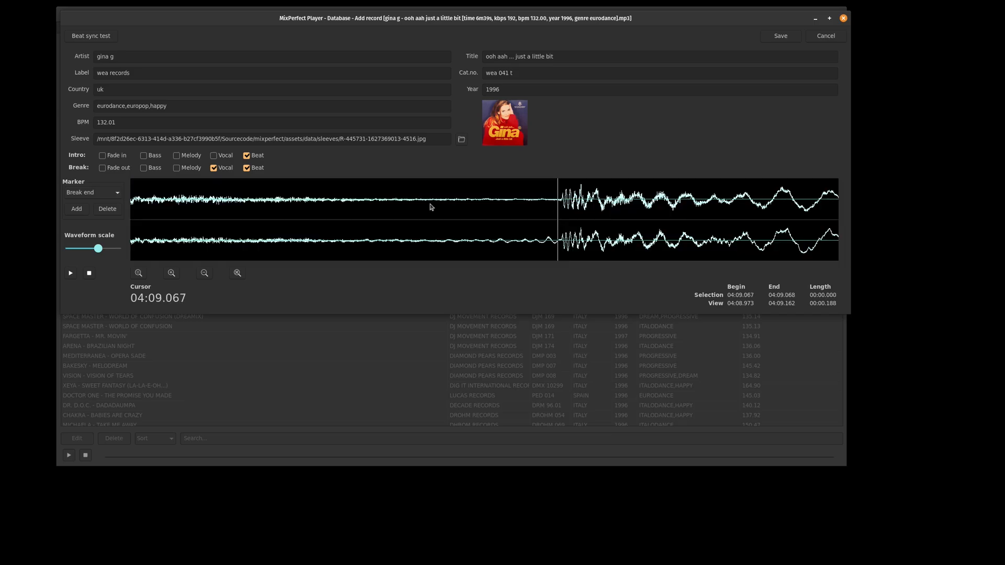
pyautogui.click(118, 195)
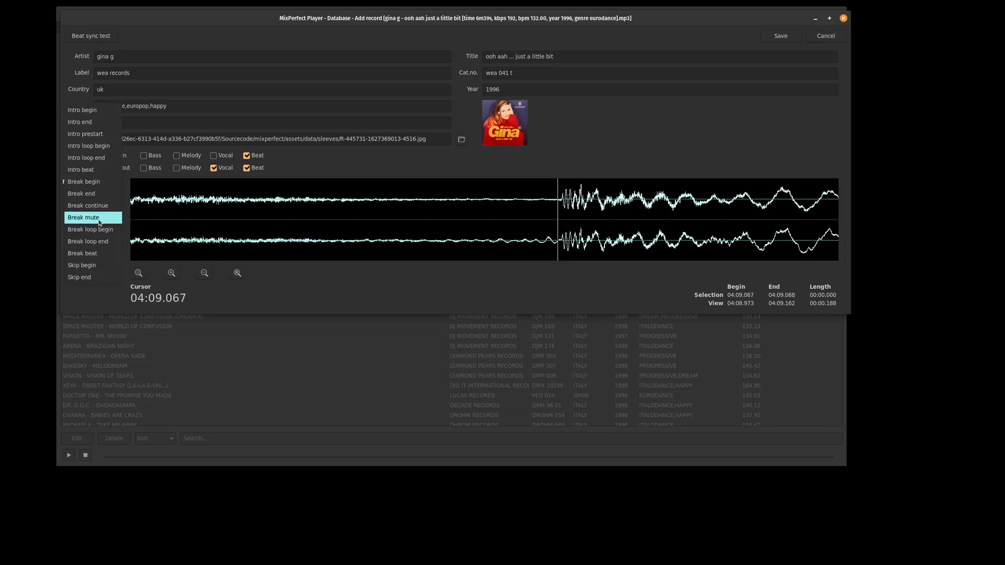
pyautogui.click(89, 244)
pyautogui.click(81, 210)
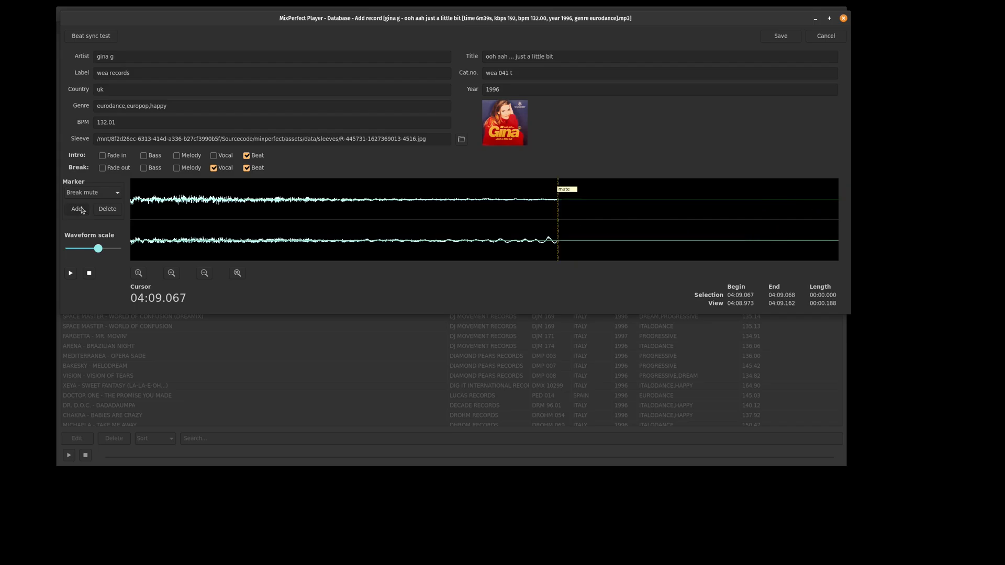
# Play the last part of the break across the mute marker to hear its effect
pyautogui.click(238, 273)
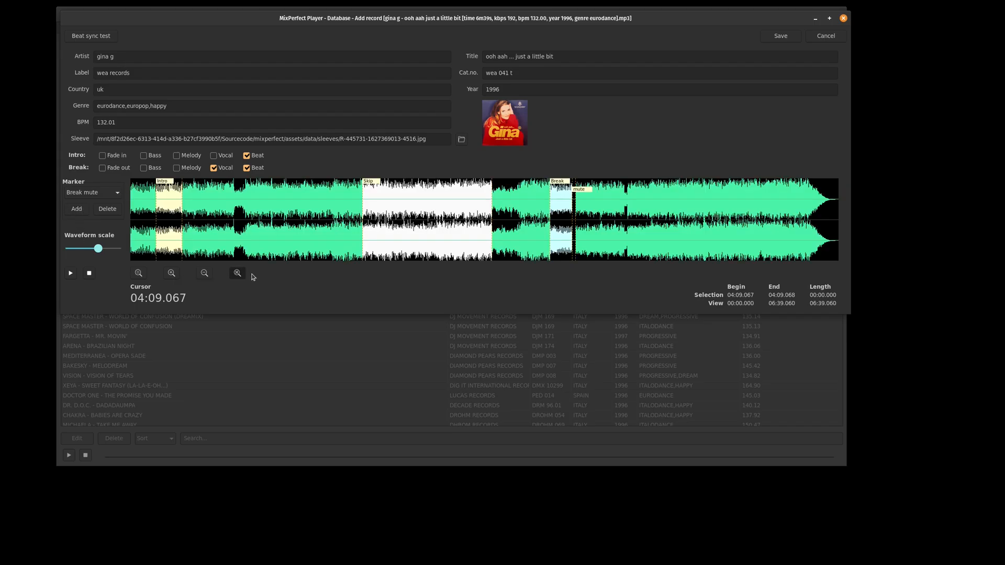
pyautogui.click(567, 252)
pyautogui.press('space')
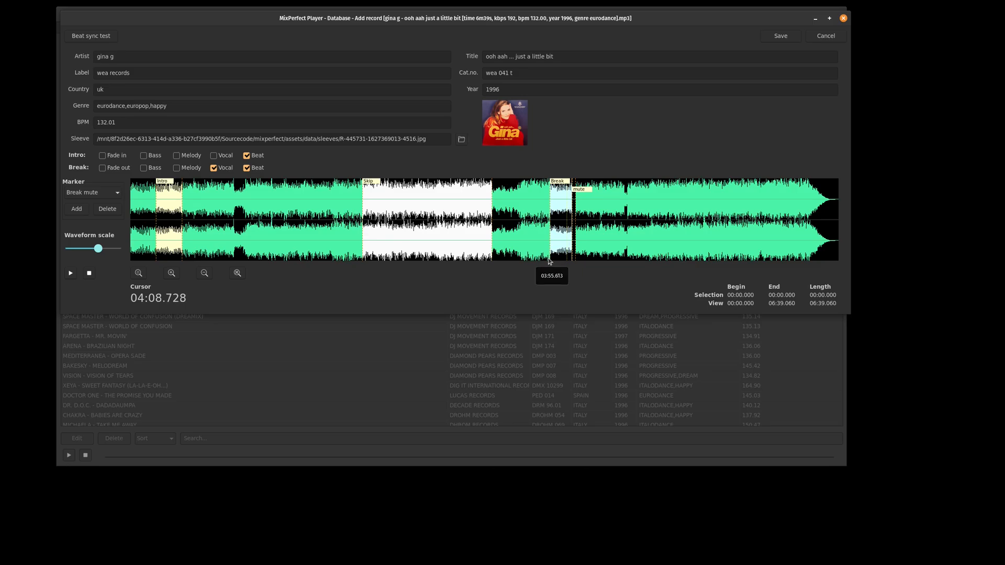
pyautogui.press('space')
# Delete the Break mute marker and save the new record to the database
pyautogui.click(118, 208)
pyautogui.click(576, 238)
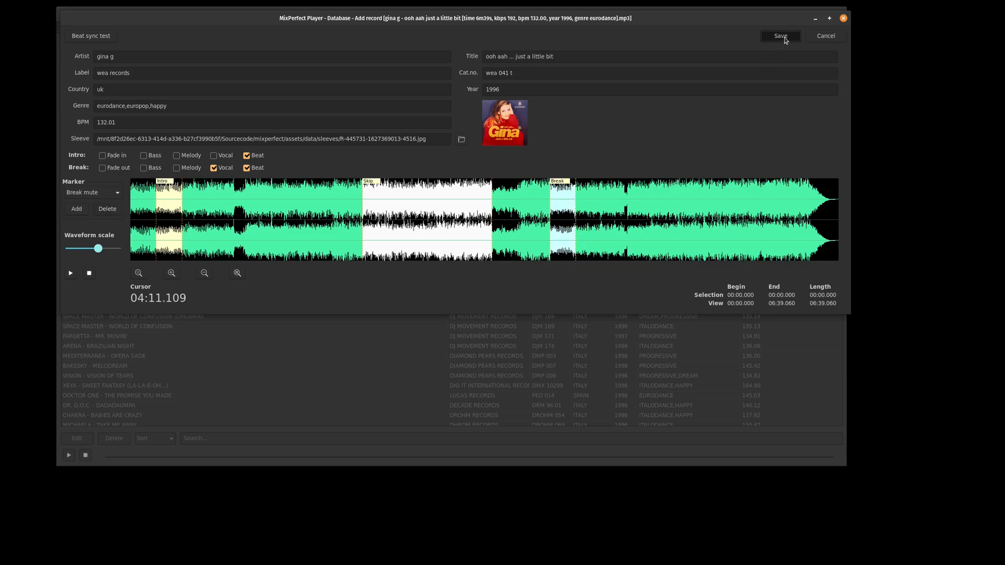
pyautogui.press('Return')
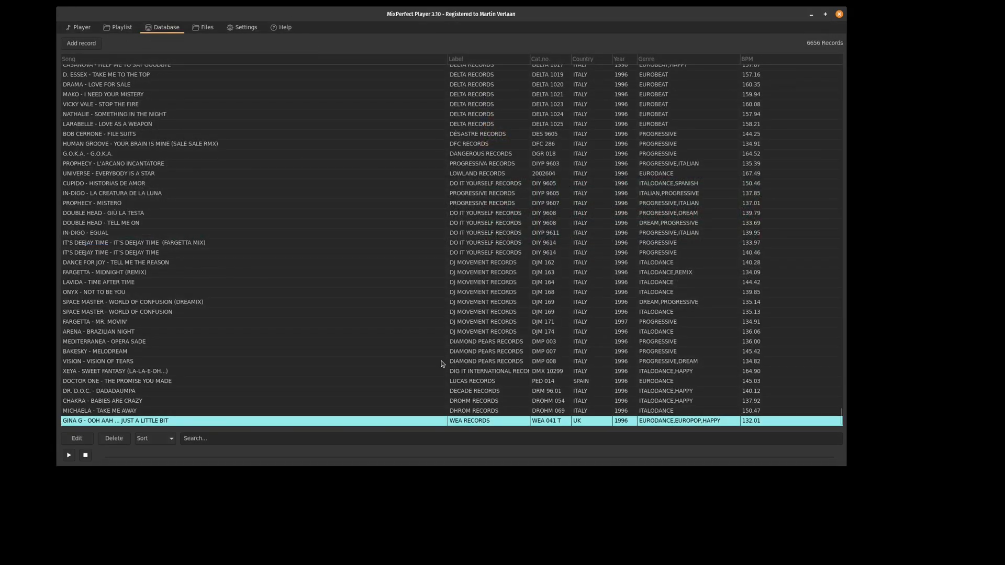
pyautogui.click(419, 556)
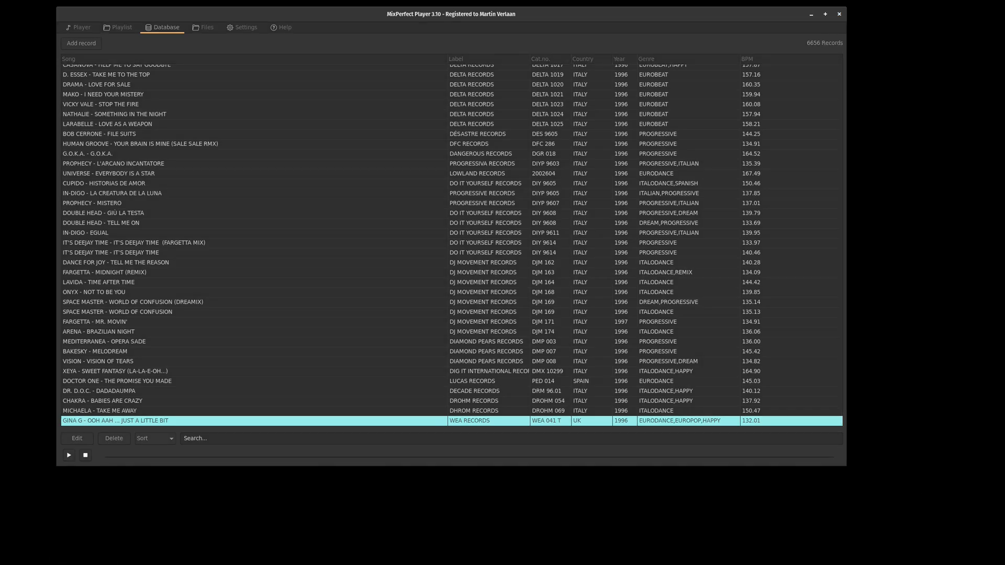
# Open the record Dr. D.O.C. - Dadadaumpa for editing and delete its Intro prestart marker
pyautogui.click(131, 392)
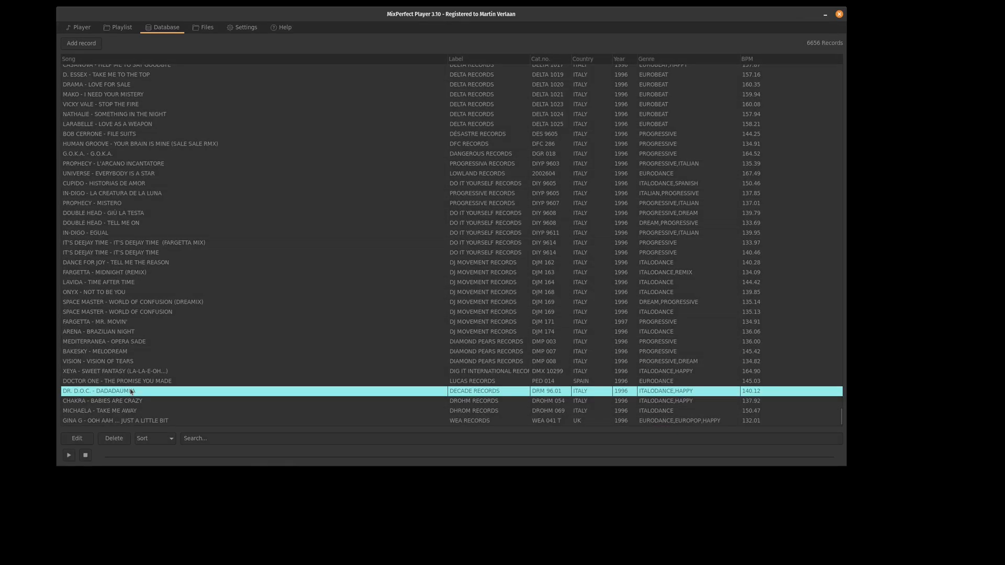
pyautogui.doubleClick(130, 391)
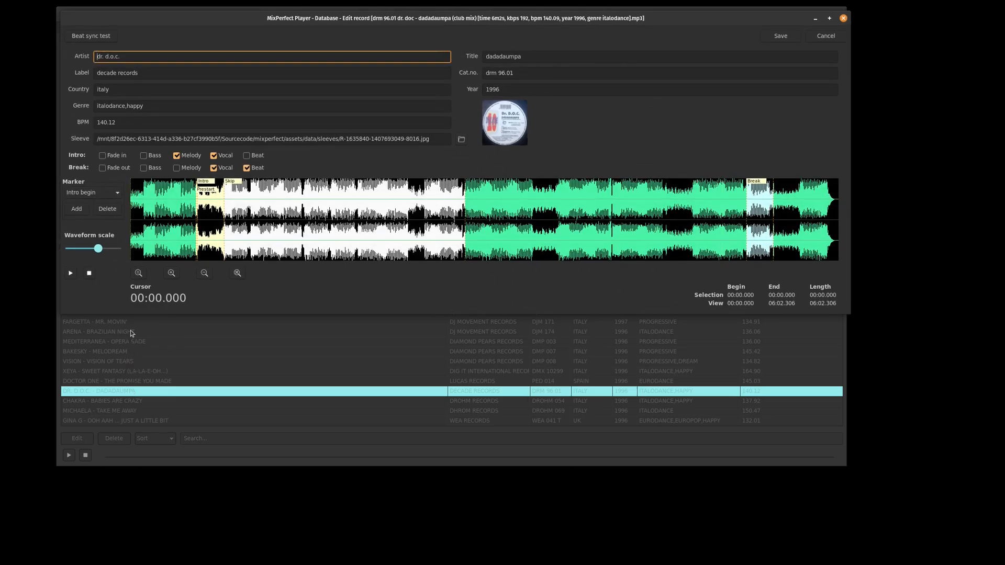
pyautogui.moveTo(190, 244); pyautogui.dragTo(207, 244)
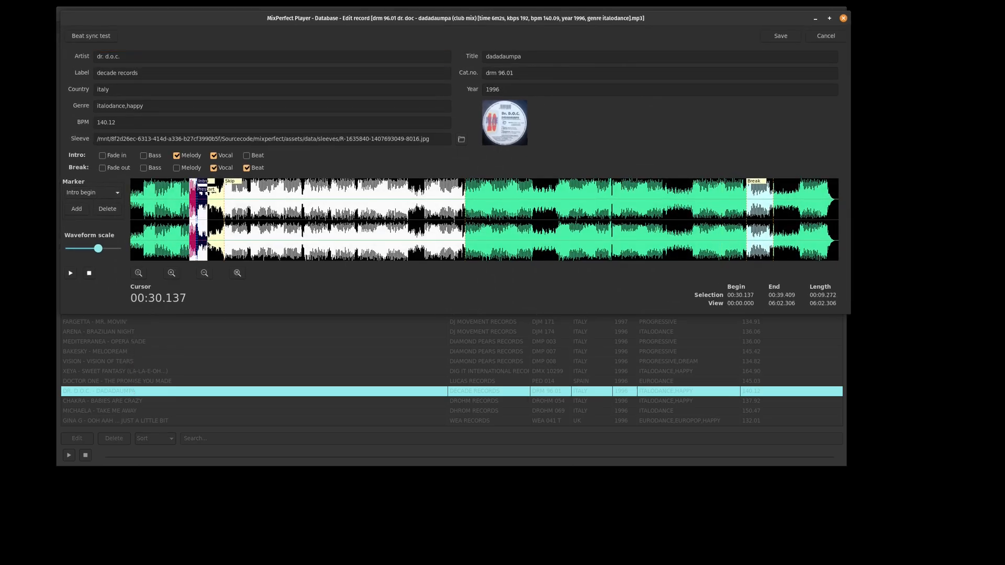
pyautogui.click(139, 274)
pyautogui.click(278, 215)
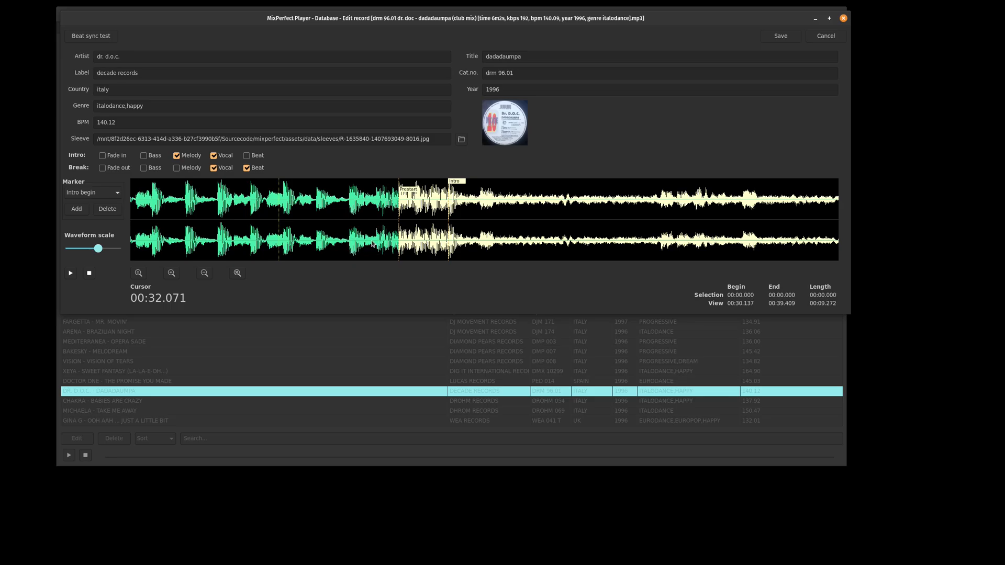
pyautogui.click(94, 195)
pyautogui.click(105, 218)
pyautogui.click(111, 209)
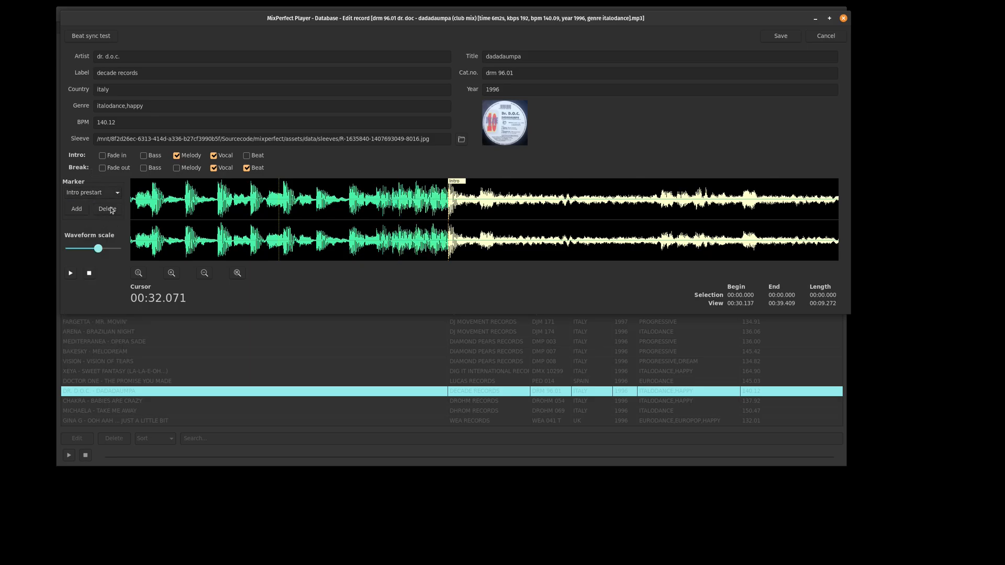
# Select the whole intro section and play its beginning
pyautogui.click(204, 273)
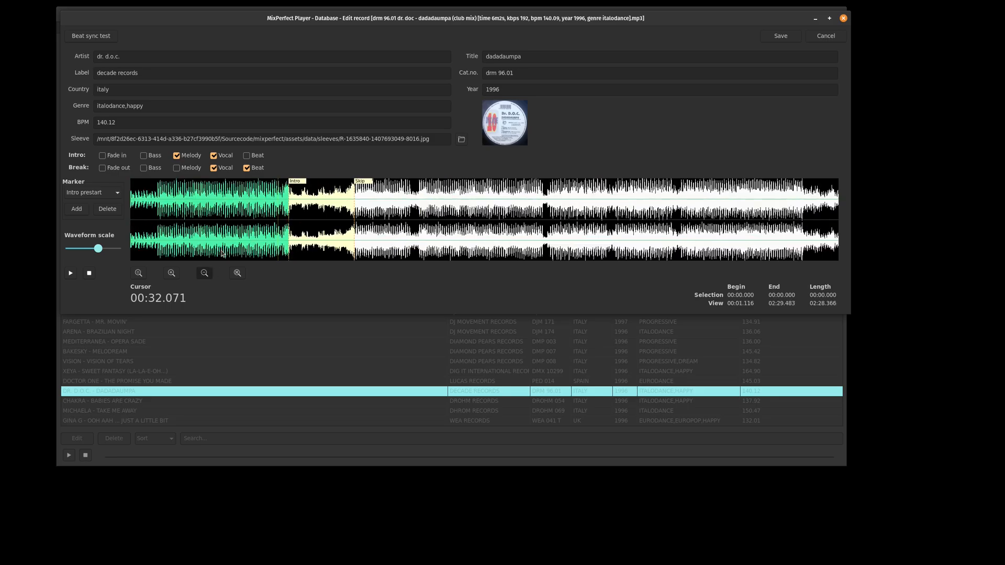
pyautogui.doubleClick(334, 241)
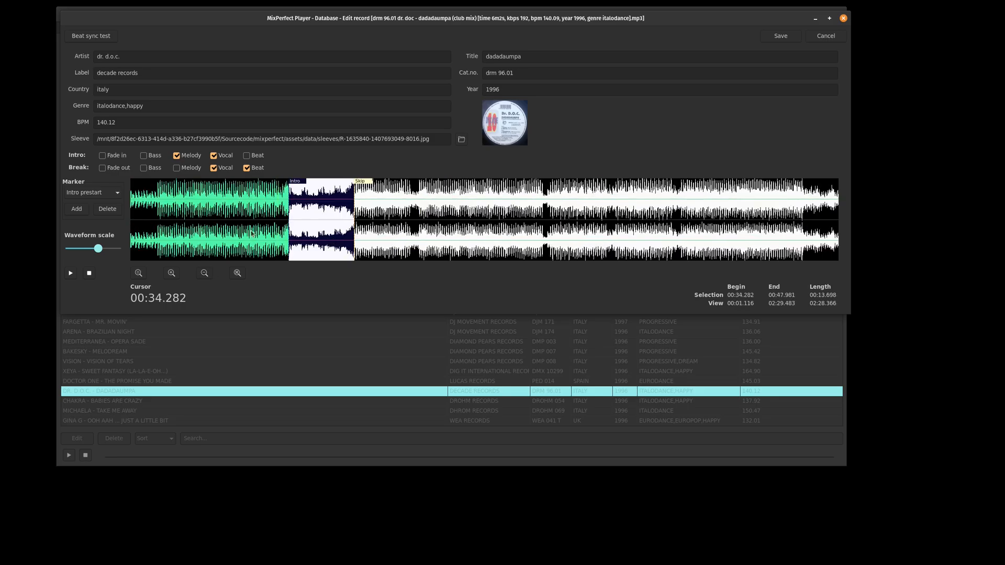
pyautogui.click(71, 273)
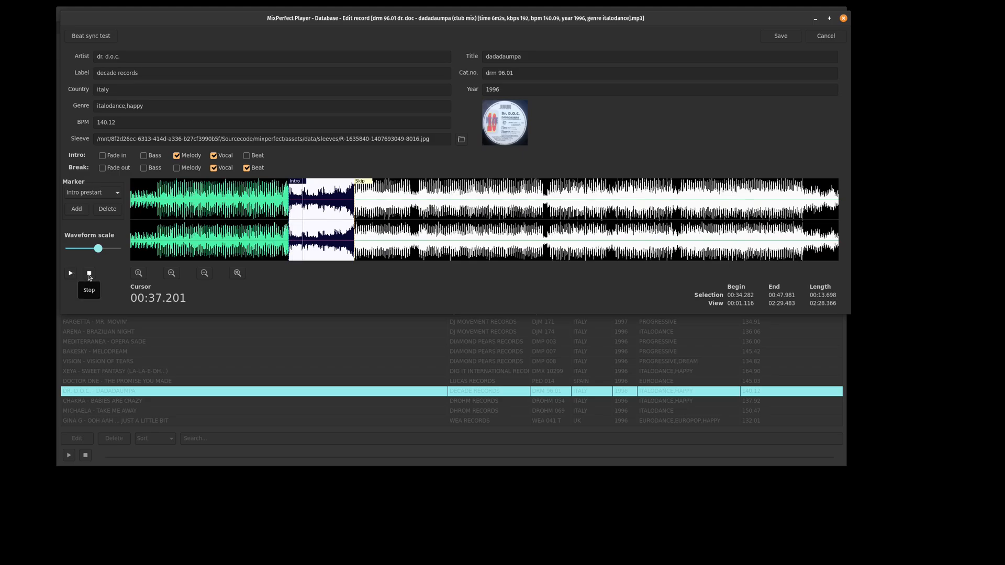
pyautogui.click(88, 274)
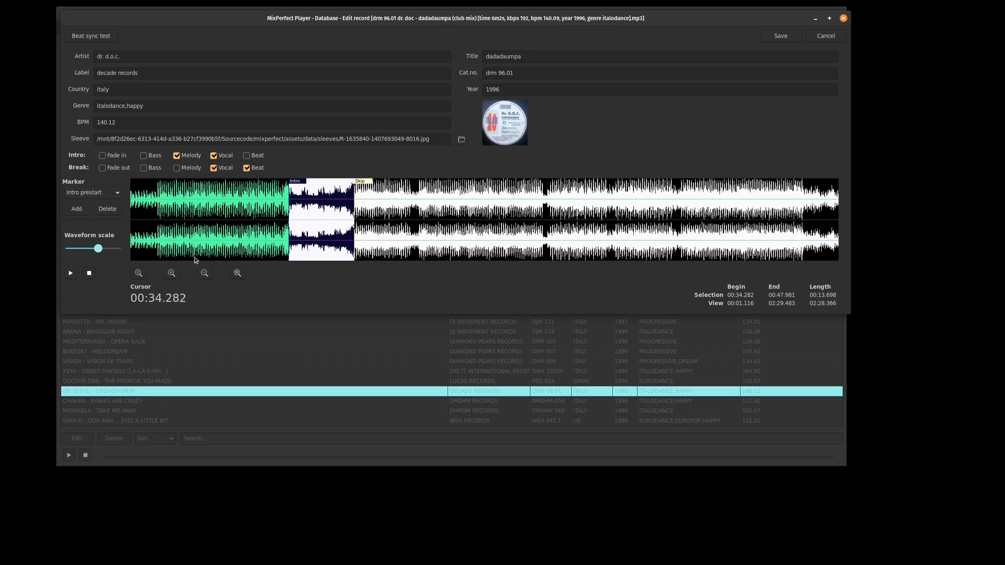
# Audition the beats just before the intro begin and add the Intro prestart marker at 00:33.633
pyautogui.moveTo(281, 249); pyautogui.dragTo(297, 250)
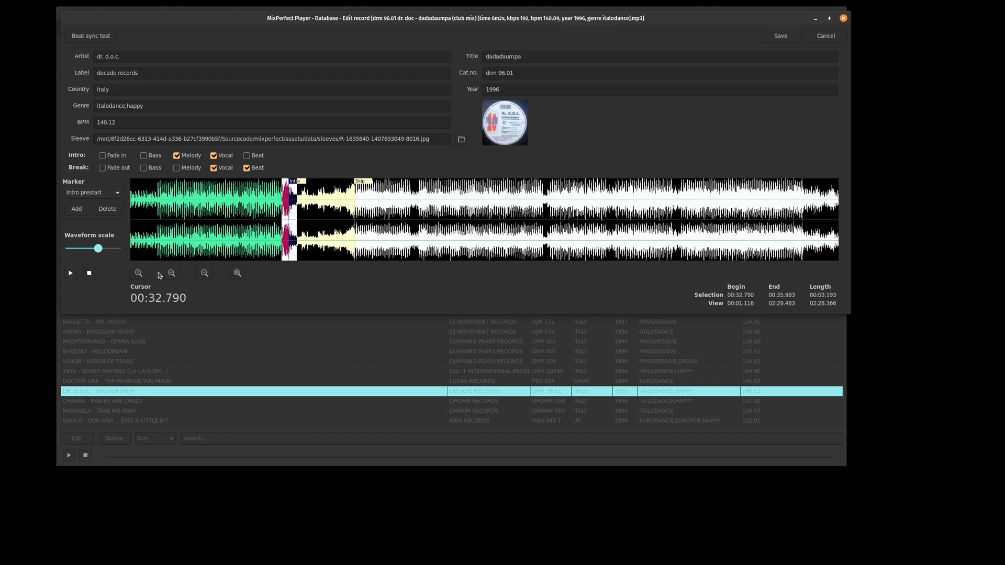
pyautogui.click(139, 273)
pyautogui.click(152, 239)
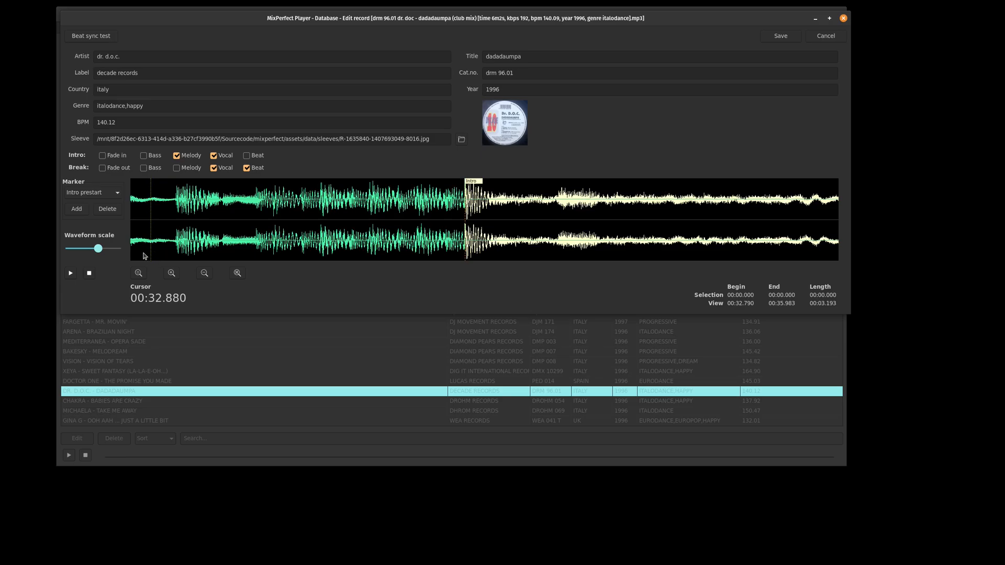
pyautogui.press('space')
pyautogui.press('space')
pyautogui.click(321, 248)
pyautogui.press('space')
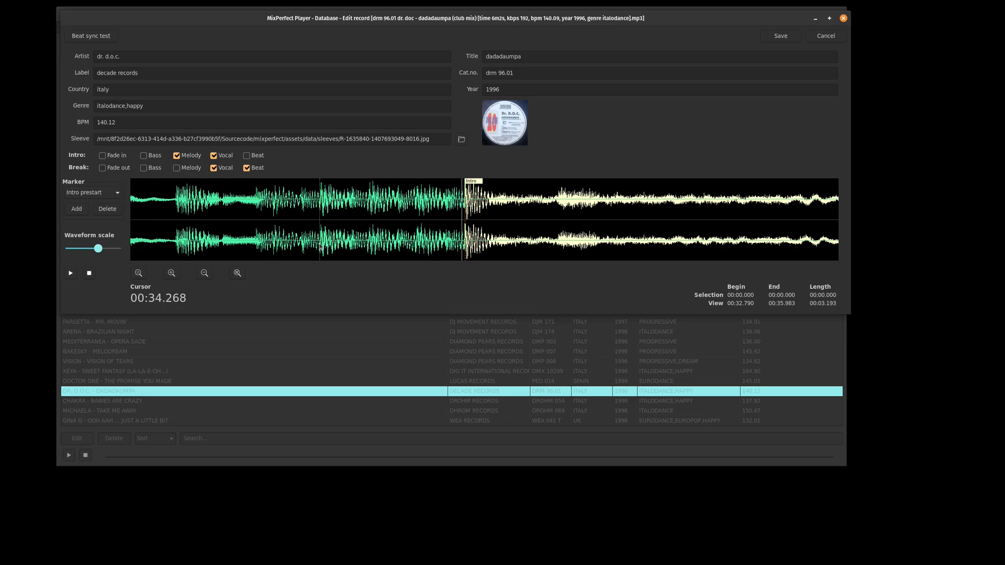
pyautogui.press('space')
pyautogui.click(80, 208)
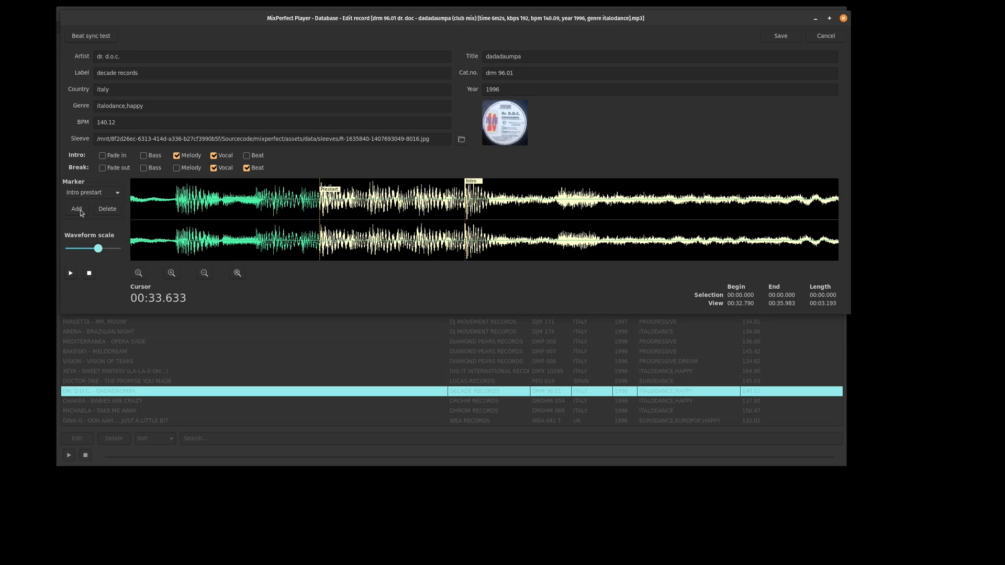
# Run the intro beat sync test for Dadadaumpa and close the record without saving the changes
pyautogui.click(90, 37)
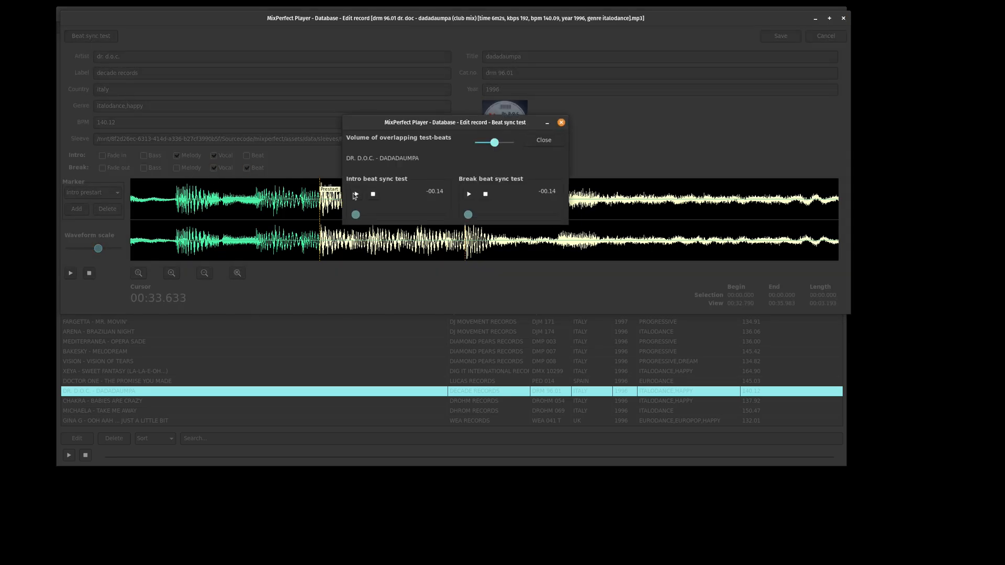
pyautogui.click(355, 194)
pyautogui.click(372, 195)
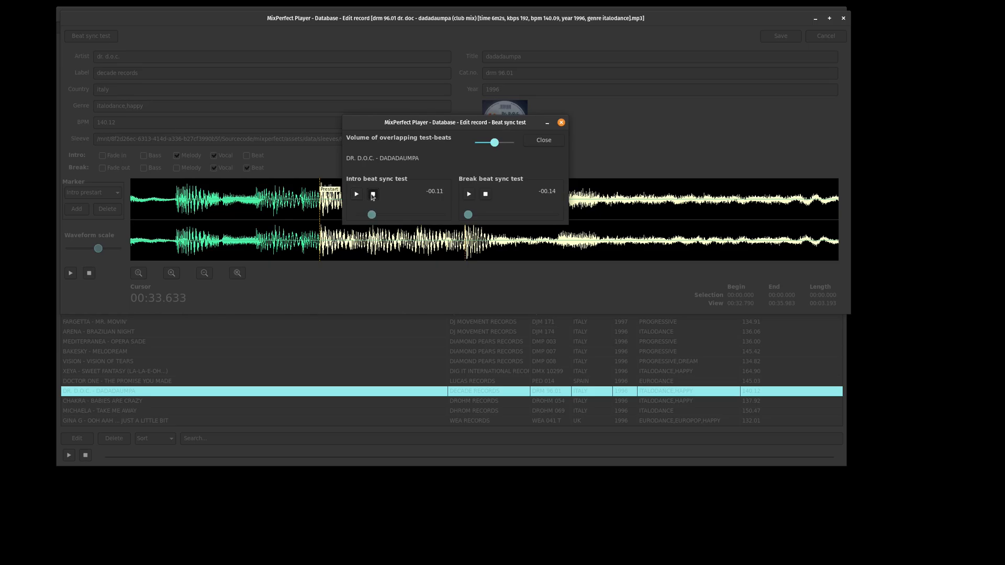
pyautogui.click(544, 140)
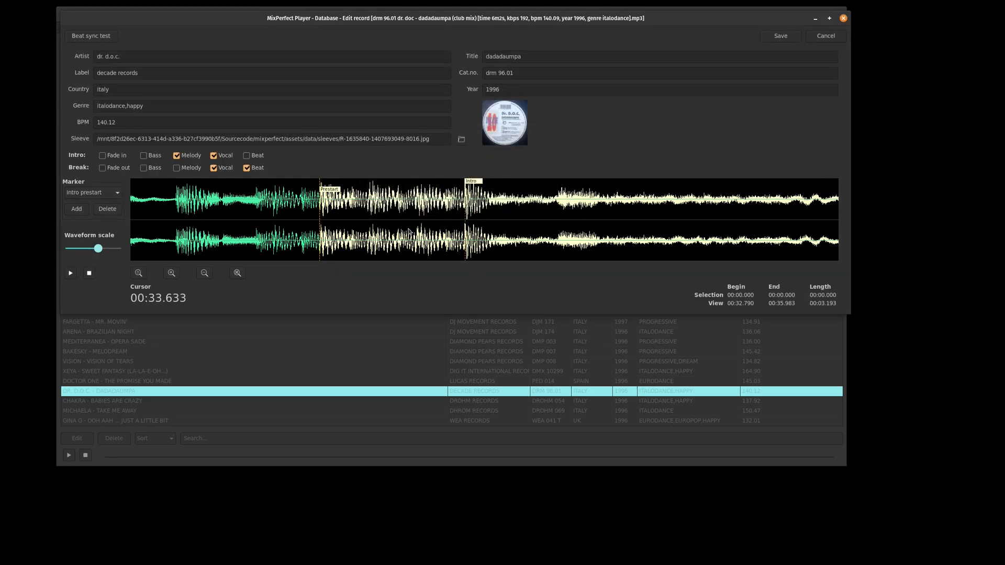
pyautogui.click(238, 273)
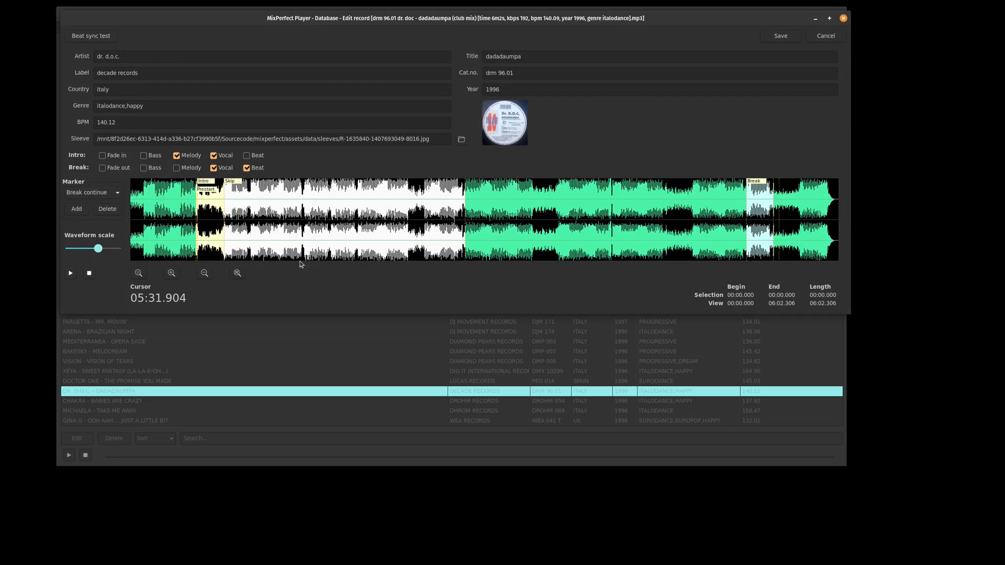
pyautogui.click(823, 40)
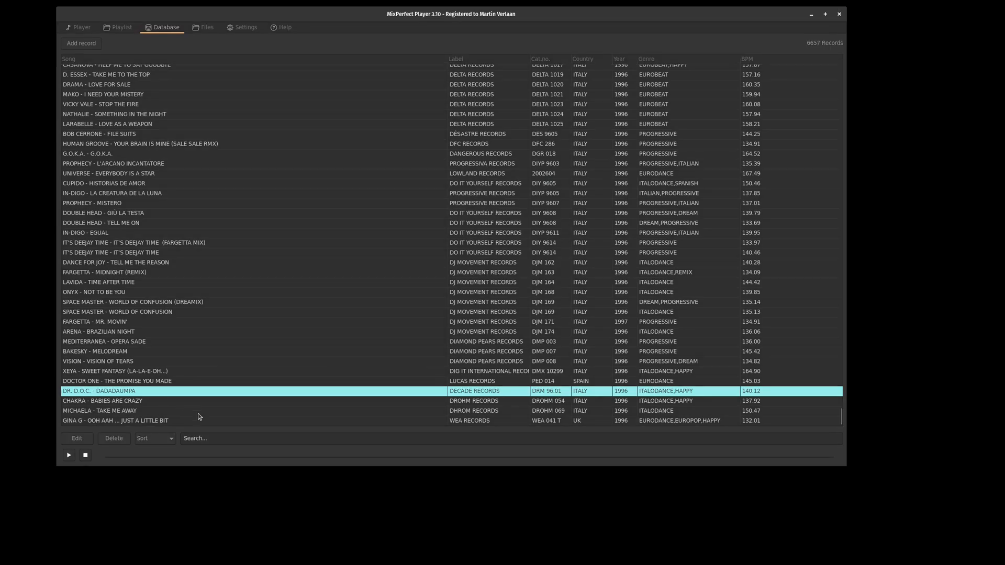
# Search the database for "ester b" and open the record Ester B. - The Pleasure of the Music for editing
pyautogui.click(209, 437)
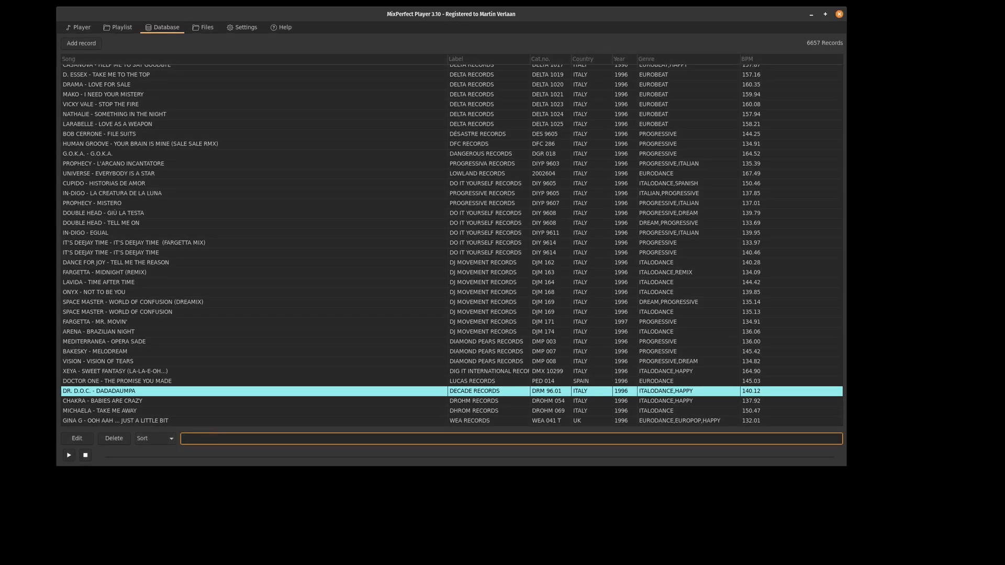
pyautogui.write('ester b')
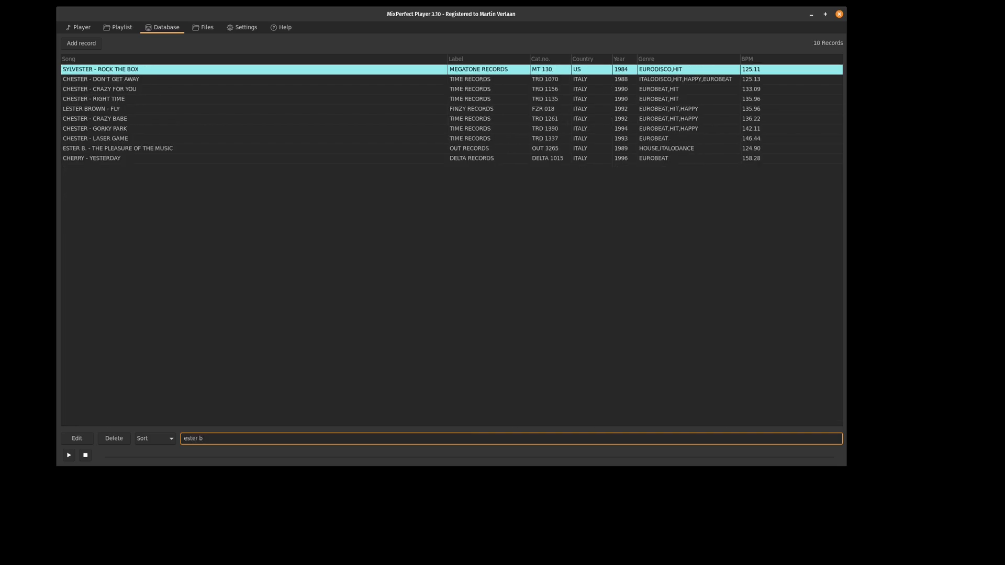
pyautogui.click(149, 152)
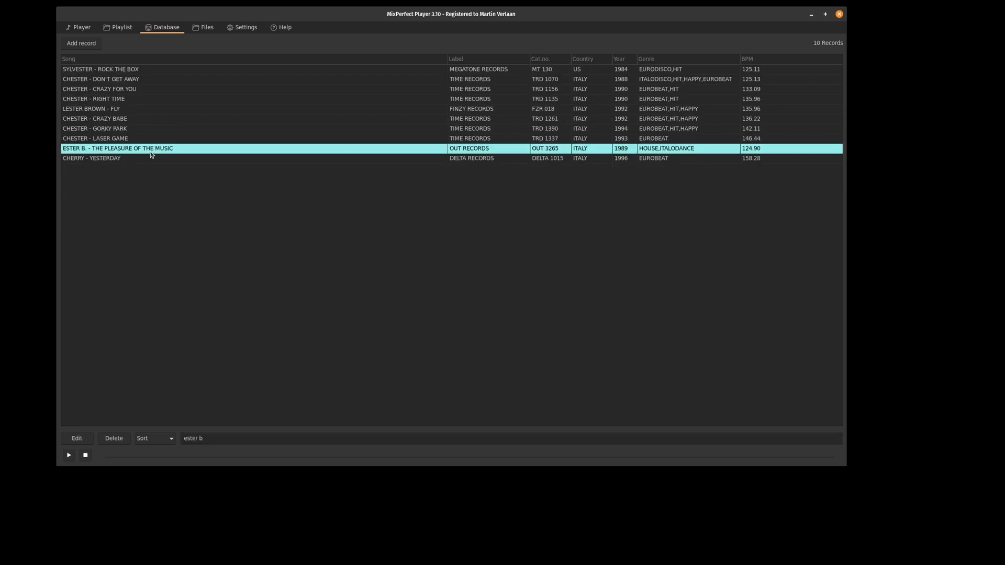
pyautogui.doubleClick(151, 152)
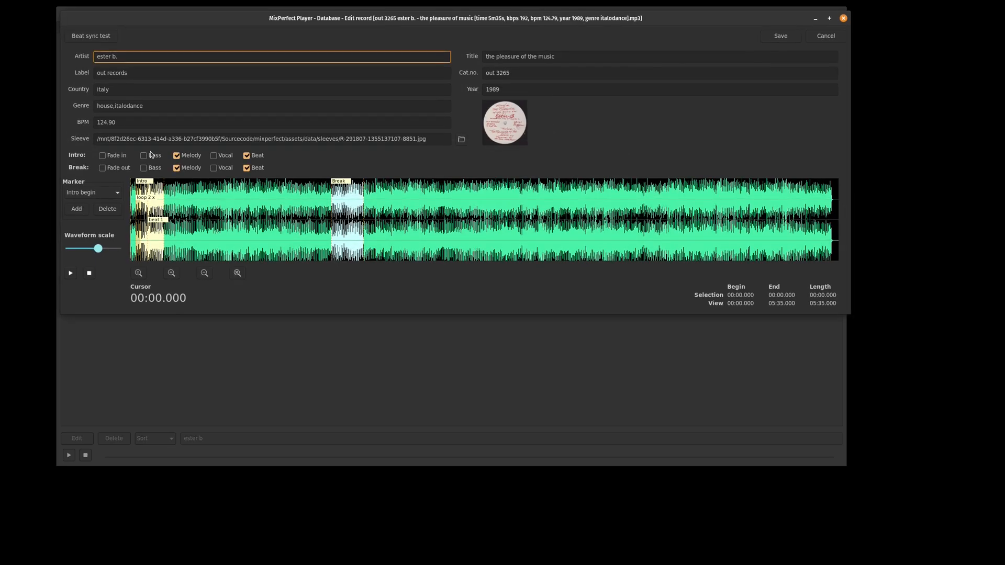
# Zoom in on the intro's first beat marker, from about 00:08.0 to 00:09.2, and view the beat sync test window
pyautogui.moveTo(136, 209); pyautogui.dragTo(180, 231)
pyautogui.click(138, 273)
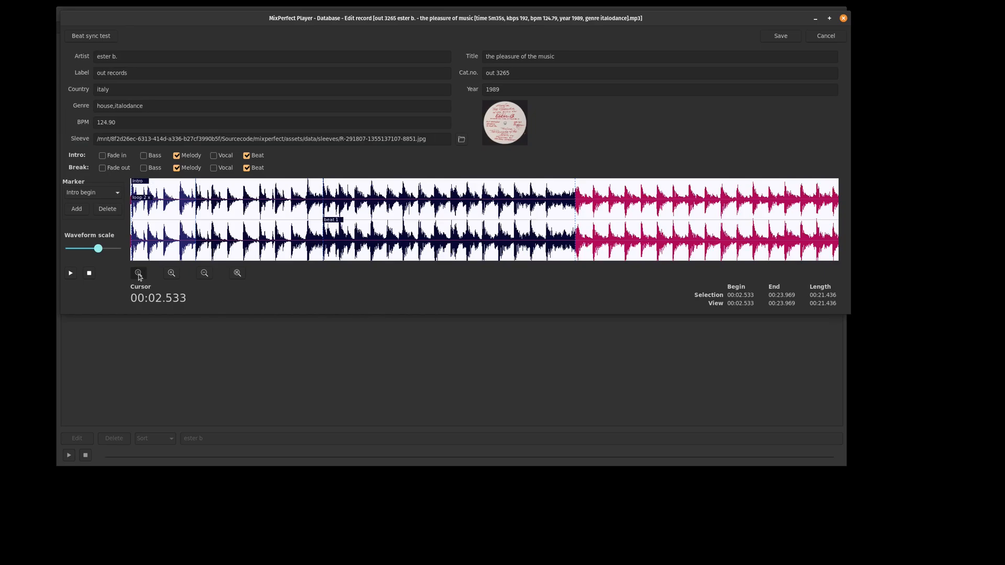
pyautogui.click(217, 238)
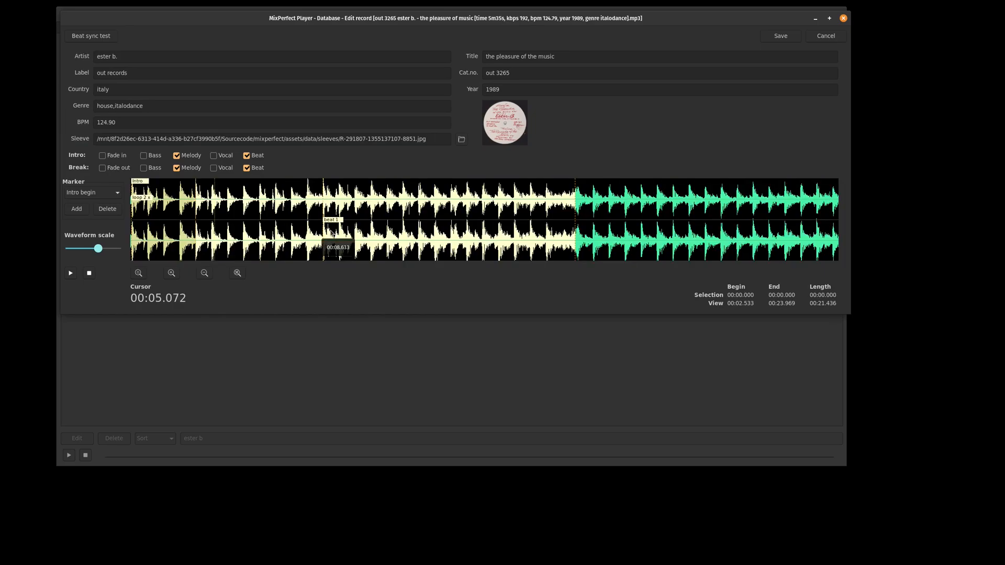
pyautogui.moveTo(314, 234); pyautogui.dragTo(351, 235)
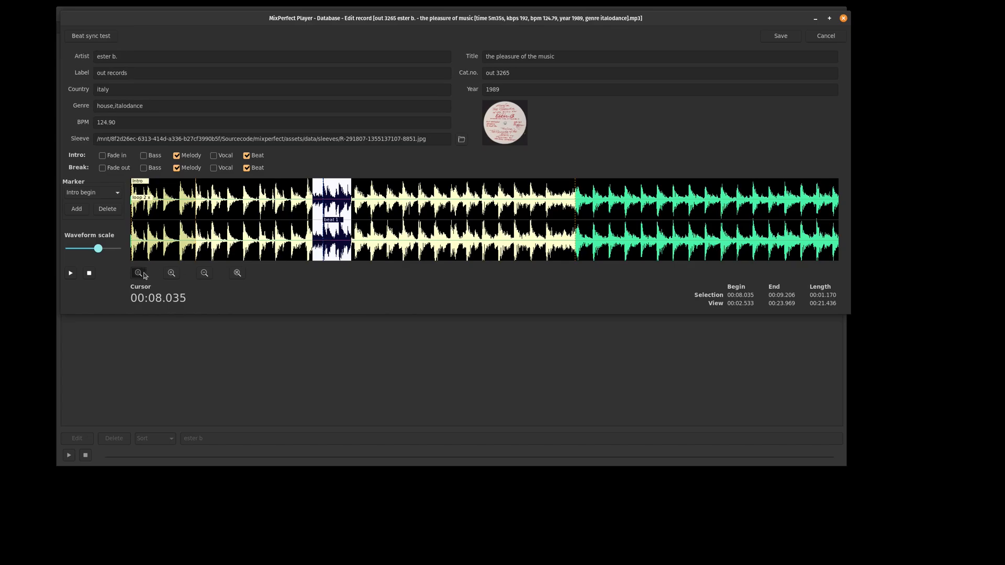
pyautogui.click(143, 275)
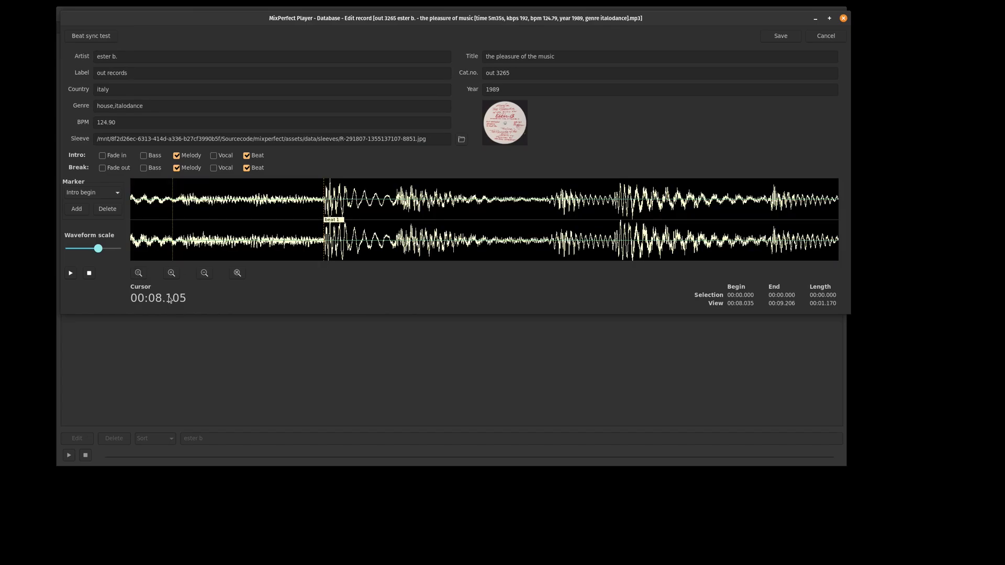
pyautogui.click(105, 37)
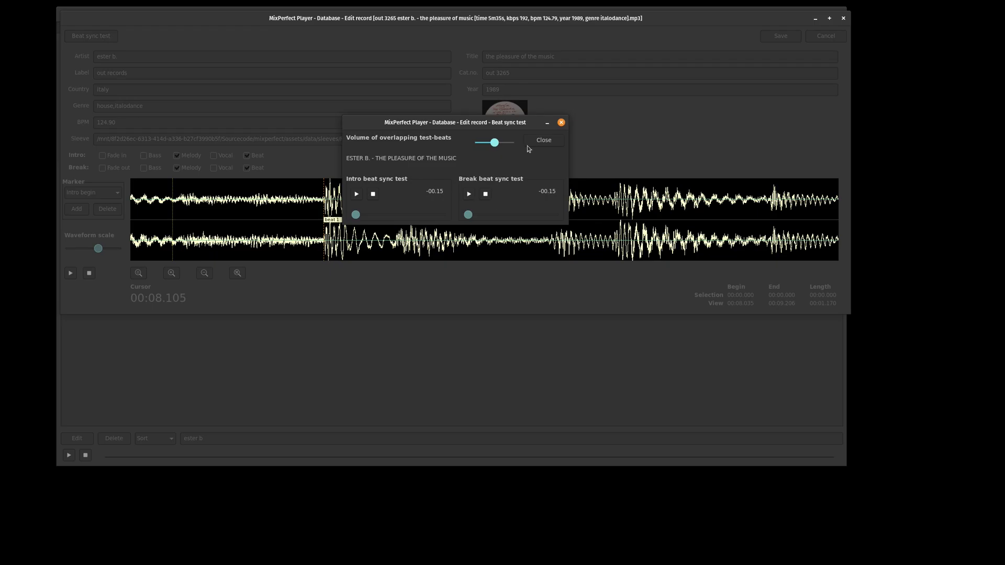
pyautogui.click(550, 139)
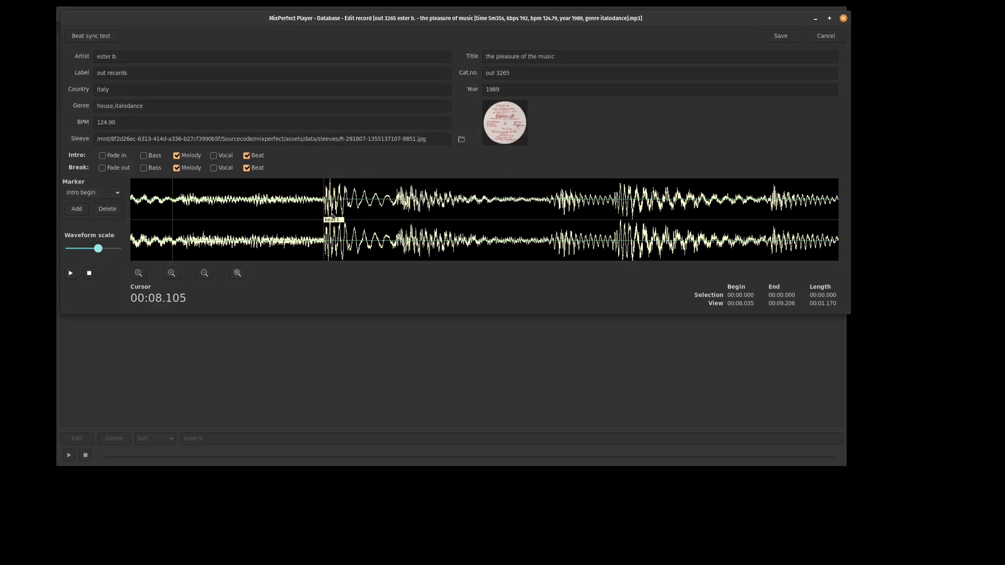
# Delete the Intro beat marker and run the intro beat sync test without it
pyautogui.moveTo(321, 212)
pyautogui.click(98, 195)
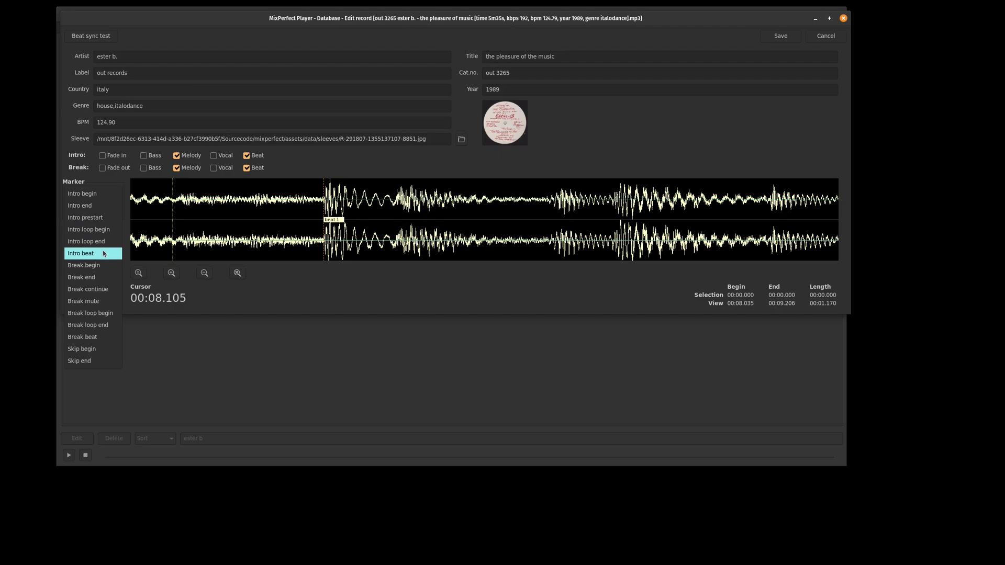
pyautogui.click(104, 255)
pyautogui.click(109, 207)
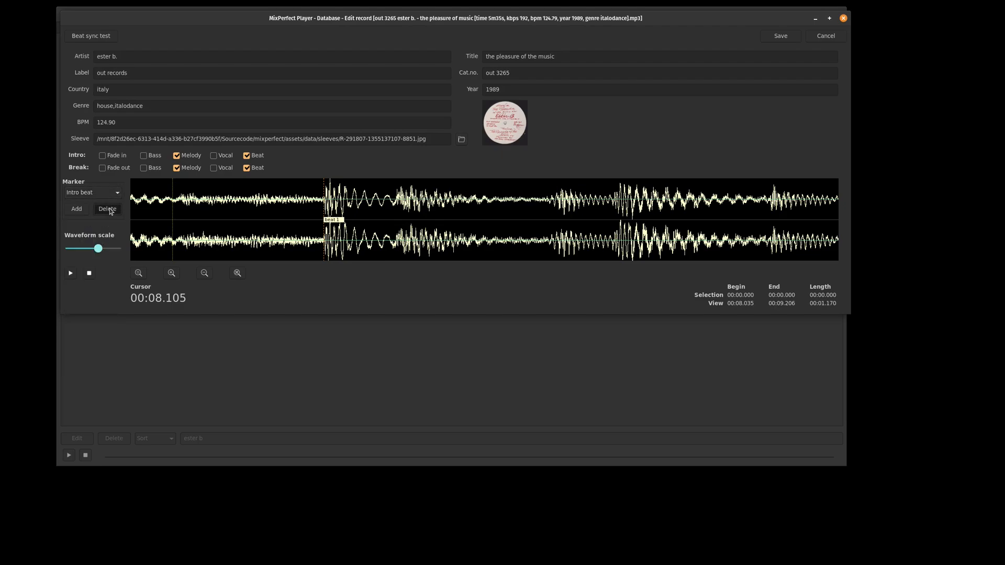
pyautogui.click(98, 37)
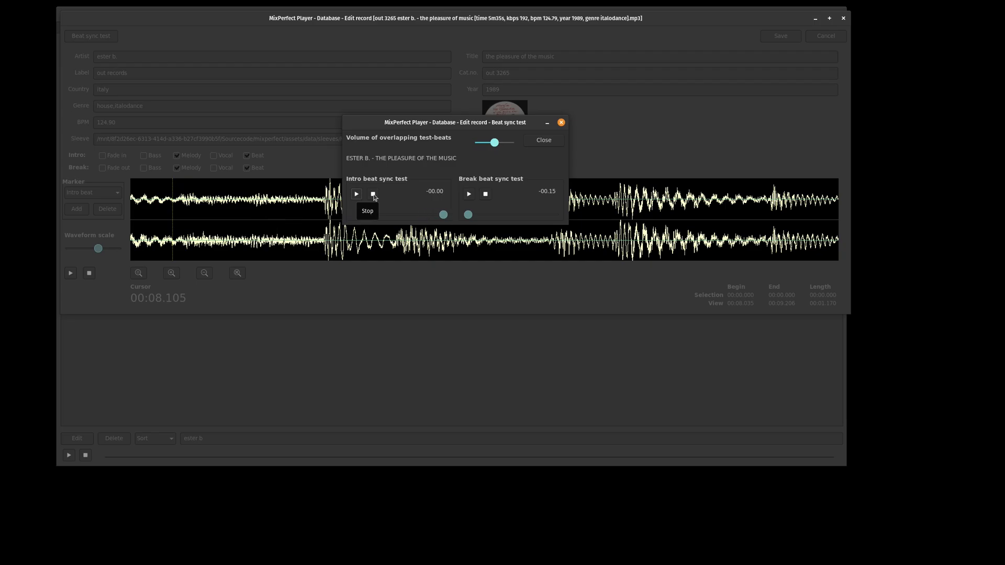
pyautogui.click(556, 138)
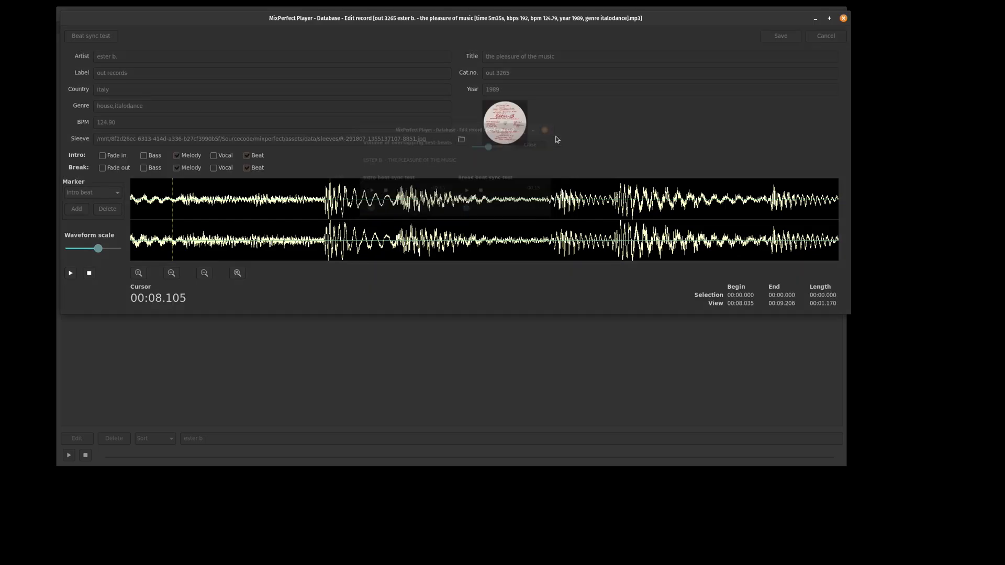
# Add an Intro beat marker at 00:08.355, right at the onset of the first beat in the waveform
pyautogui.moveTo(302, 225); pyautogui.dragTo(340, 226)
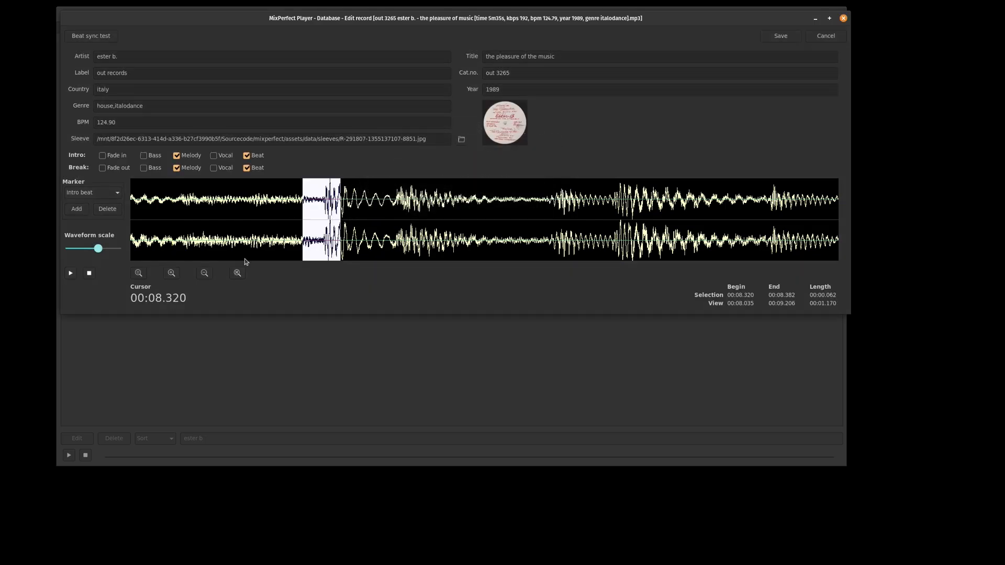
pyautogui.click(138, 273)
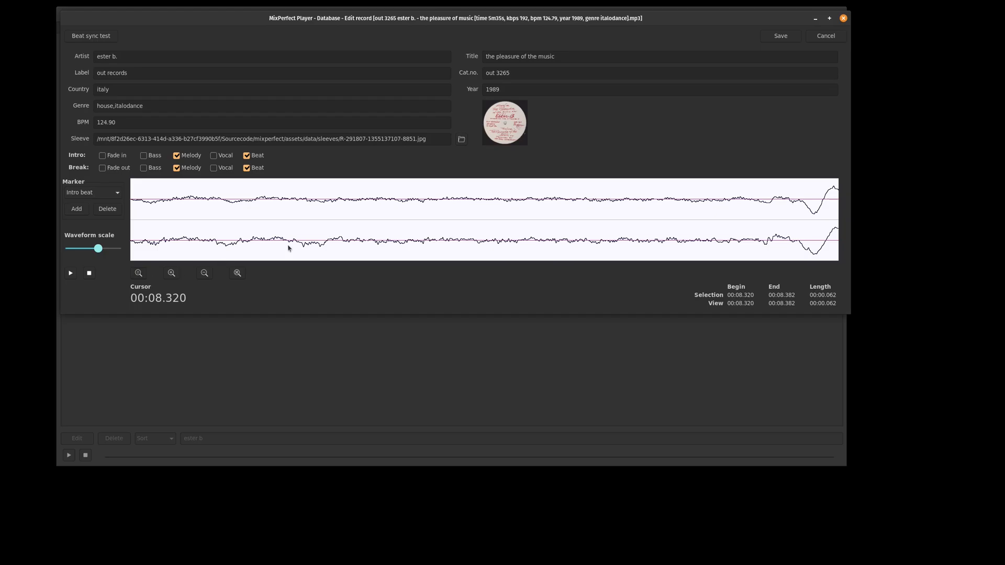
pyautogui.click(767, 218)
pyautogui.click(92, 193)
pyautogui.click(81, 192)
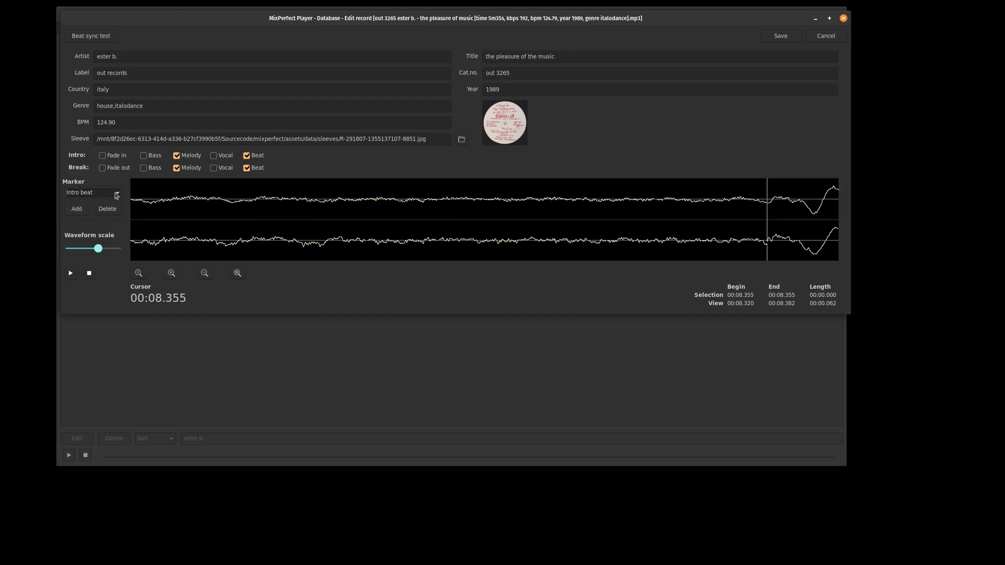
pyautogui.click(78, 212)
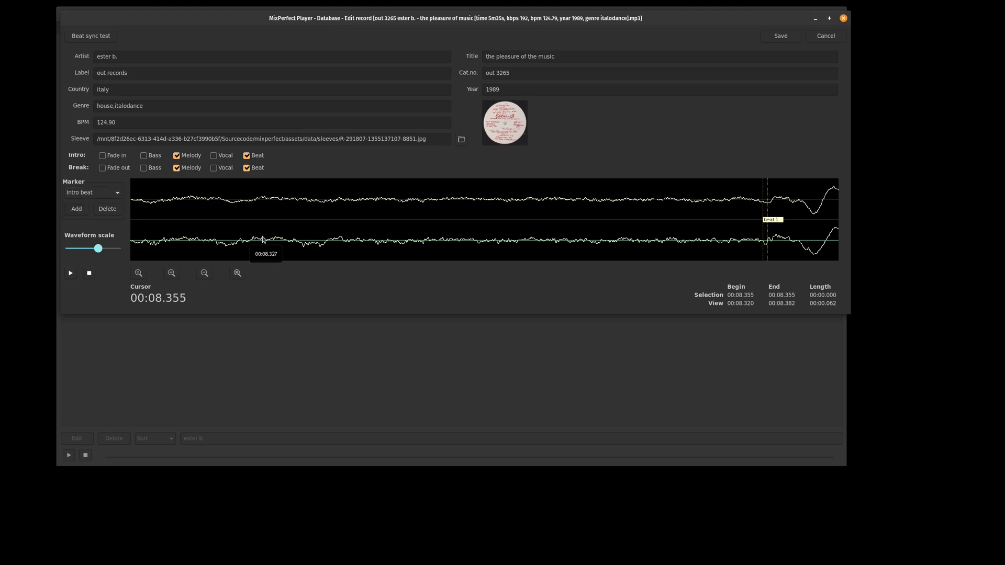
# Run the intro beat sync test for The Pleasure of the Music and close the record without saving the changes
pyautogui.click(237, 273)
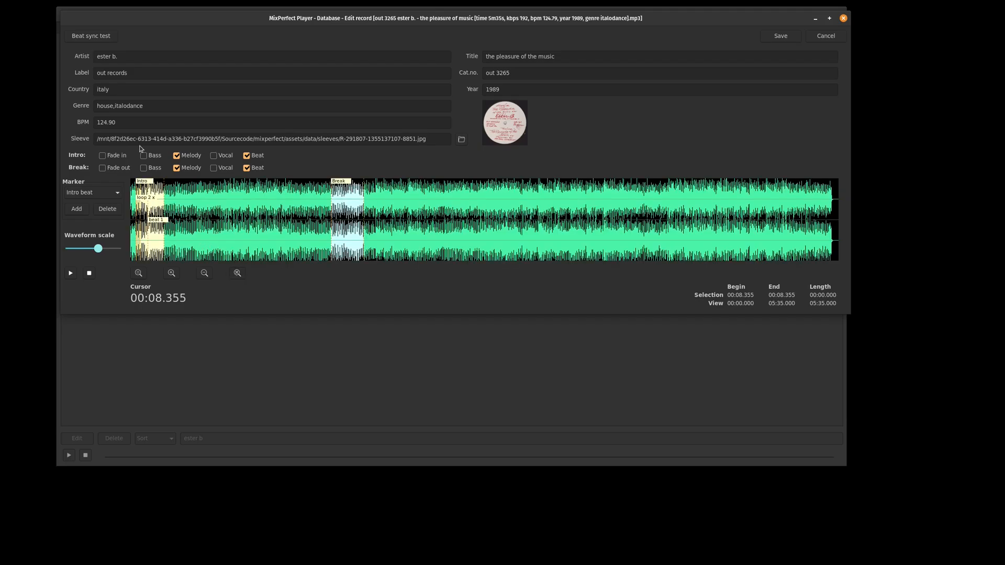
pyautogui.click(91, 36)
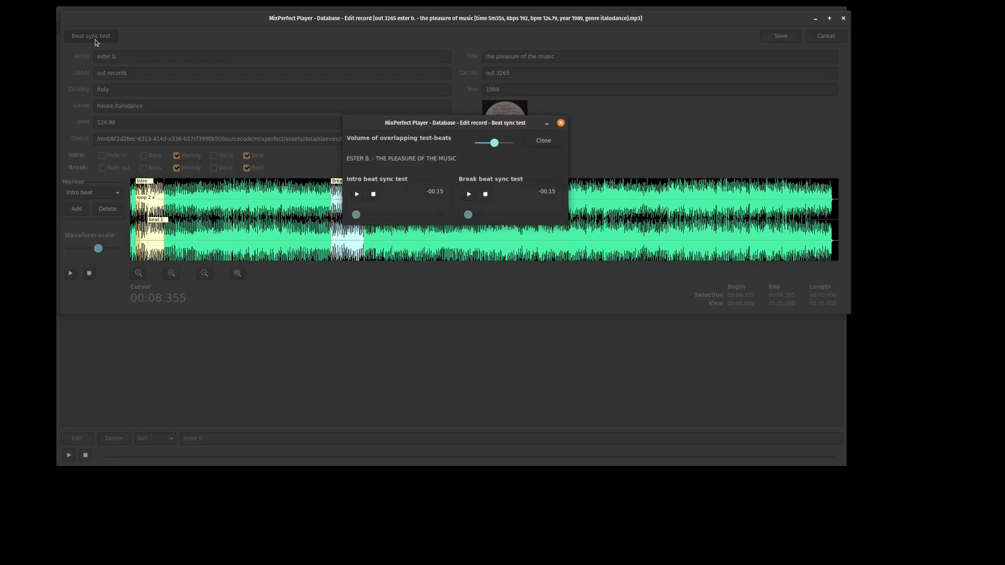
pyautogui.click(356, 195)
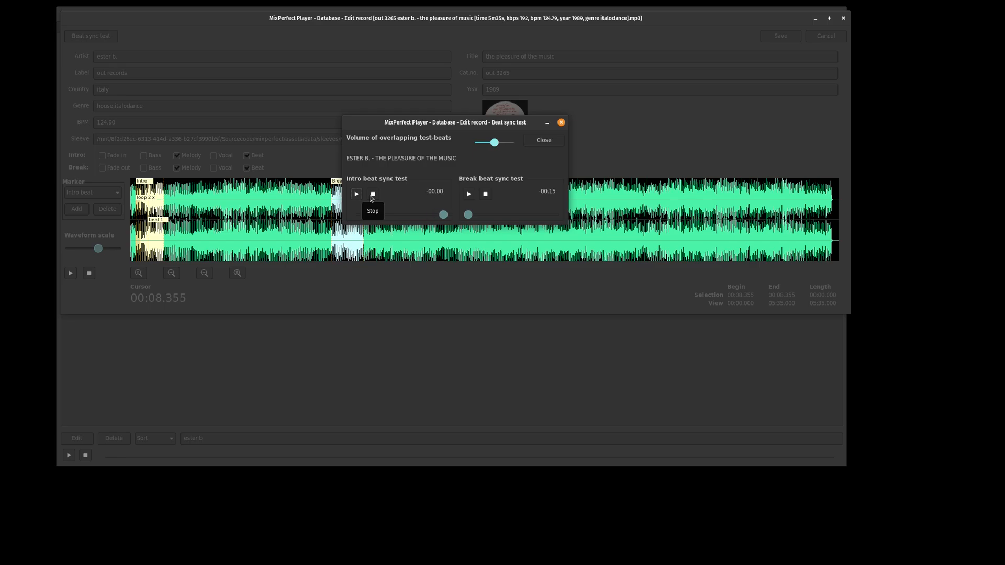
pyautogui.click(552, 139)
pyautogui.click(826, 36)
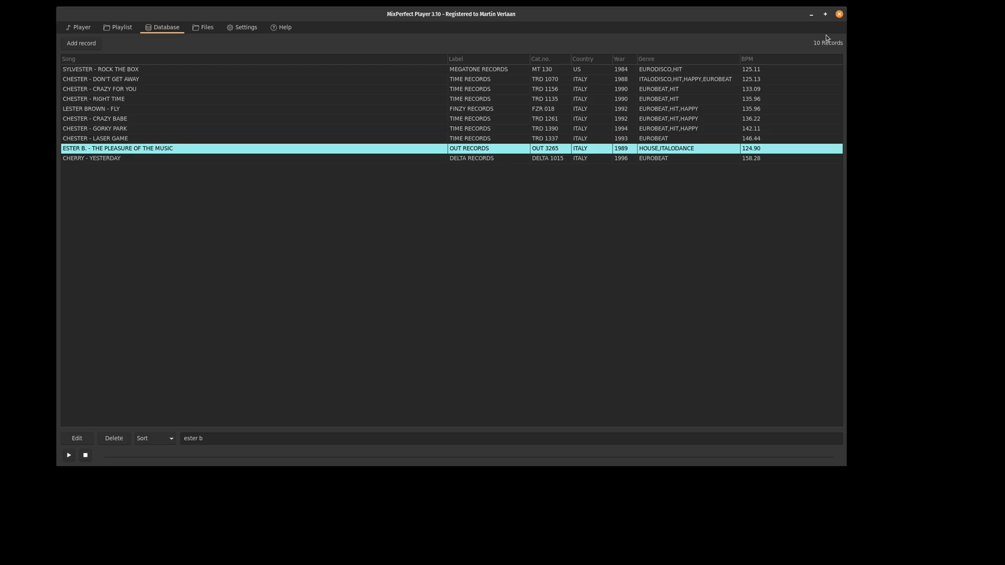
# Read the About, Player and Playlist help pages, including the keyboard shortcuts section for playlists
pyautogui.click(291, 27)
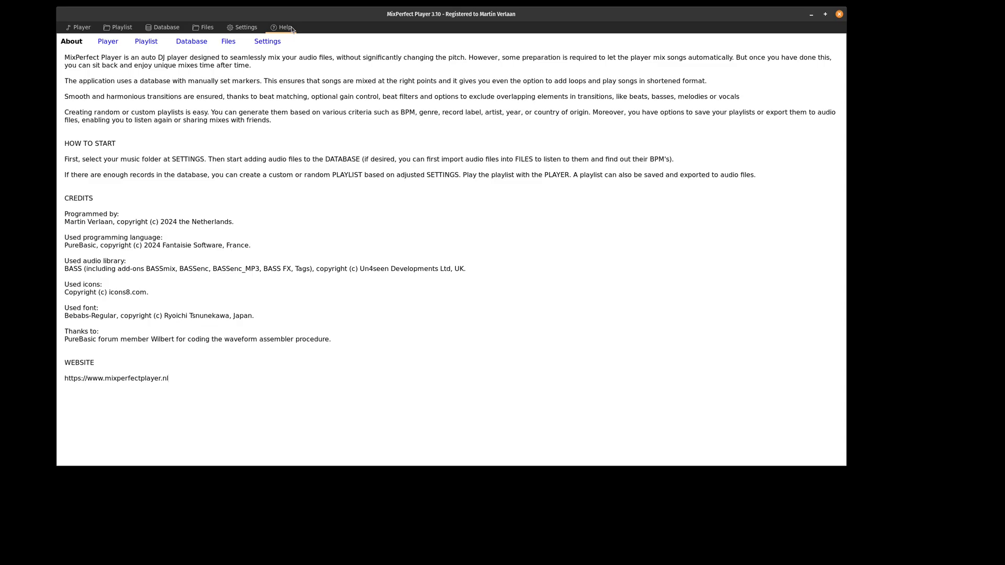
pyautogui.click(114, 43)
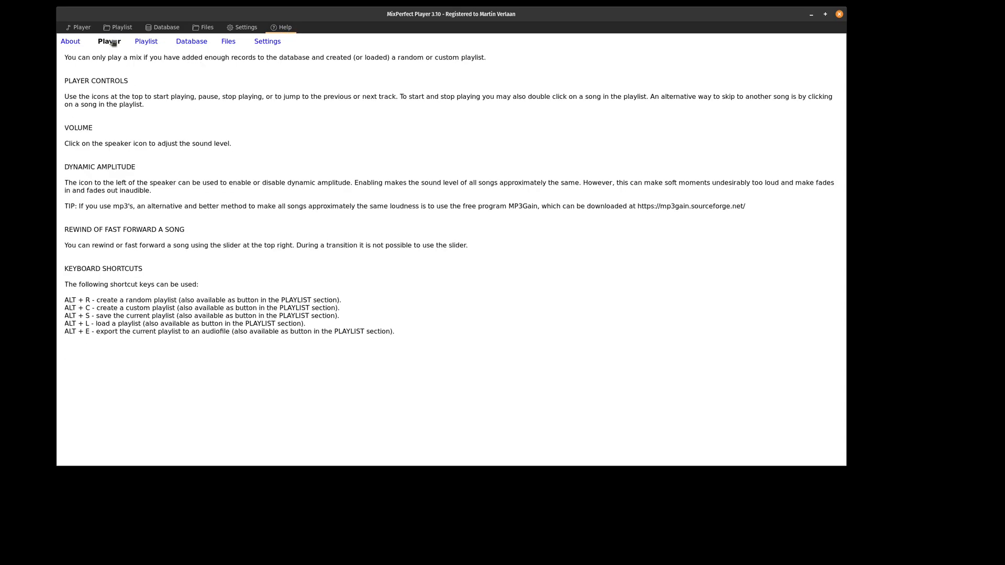
pyautogui.click(147, 42)
pyautogui.scroll(-5, 196, 66)
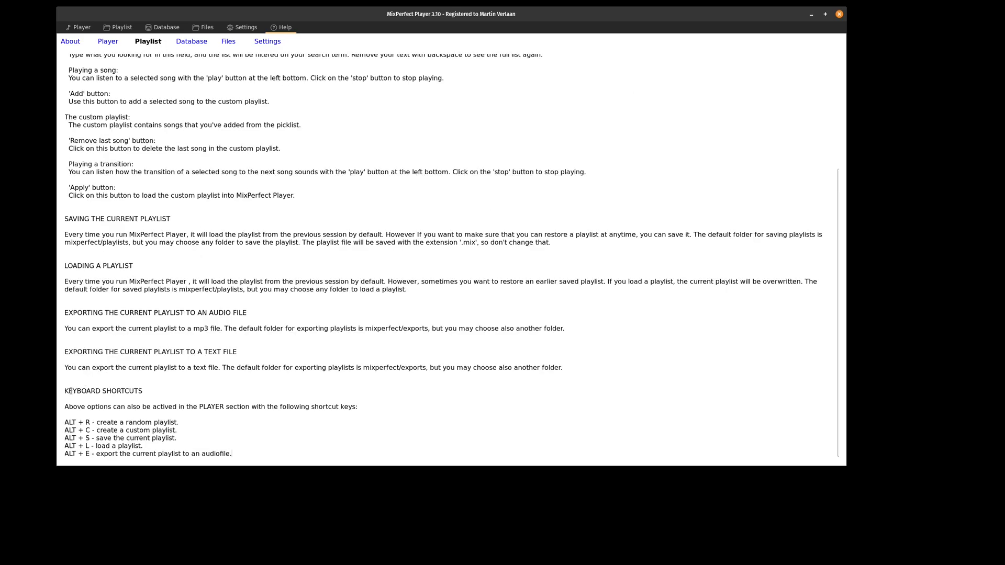
pyautogui.moveTo(66, 390); pyautogui.dragTo(268, 455)
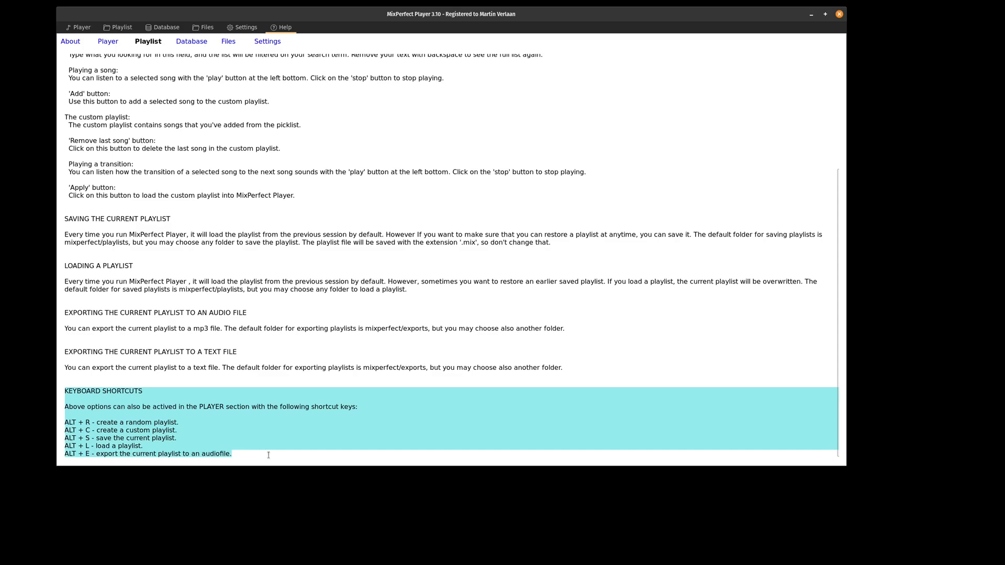
pyautogui.click(288, 358)
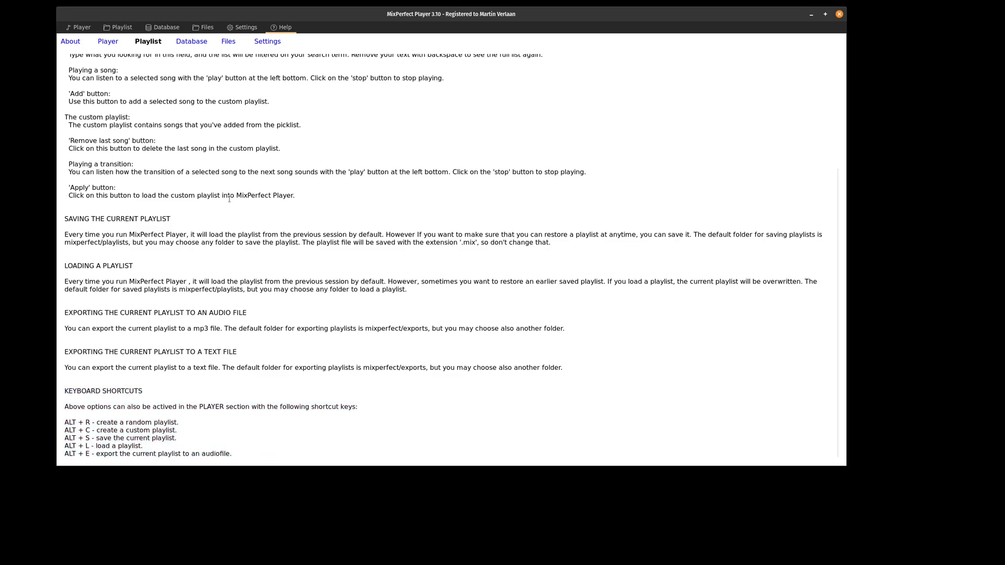